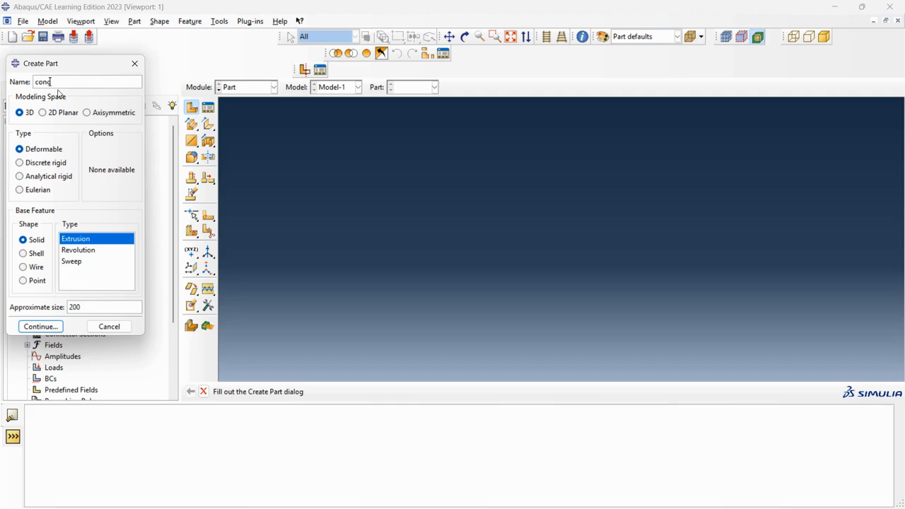
Step: Create a 3D deformable solid extrusion part named concrete_cube with an approximate size of 150
type("_cube")
left_click(79, 306)
left_click_drag(80, 306, 66, 306)
type("150")
left_click(41, 326)
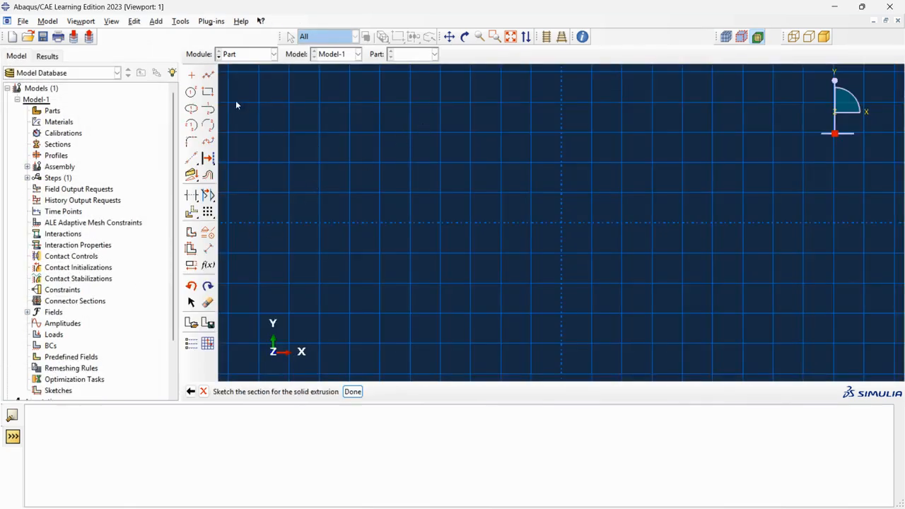
Step: Sketch a rectangle about 62.5 wide and 12.5 high, with one corner at the sketch origin
left_click(207, 91)
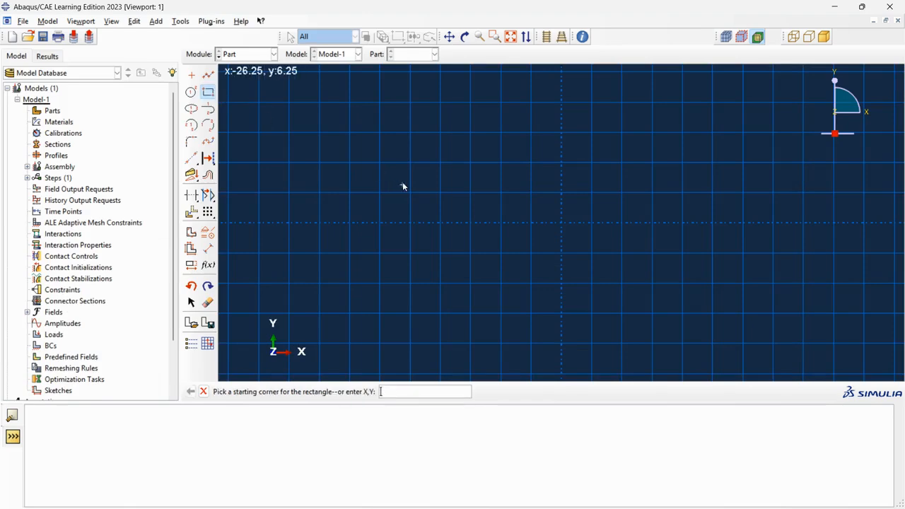
scroll(531, 226, "down", 3)
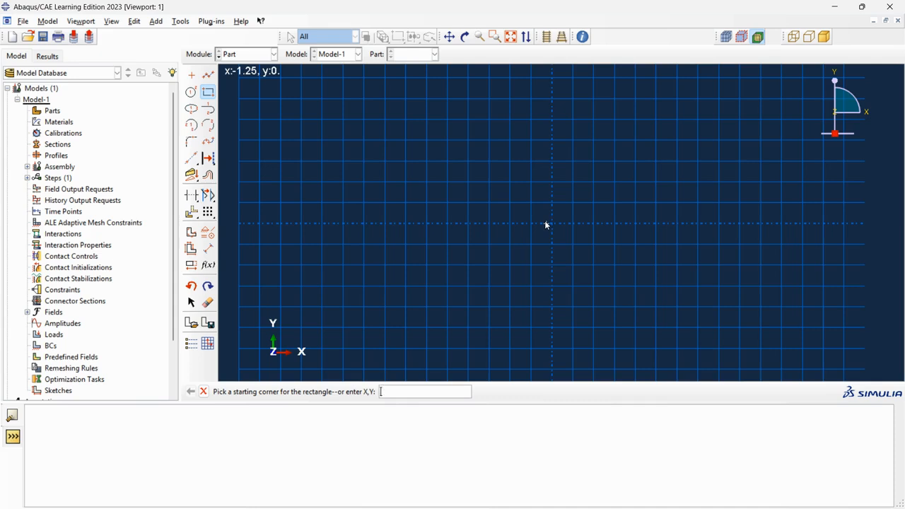
left_click(551, 224)
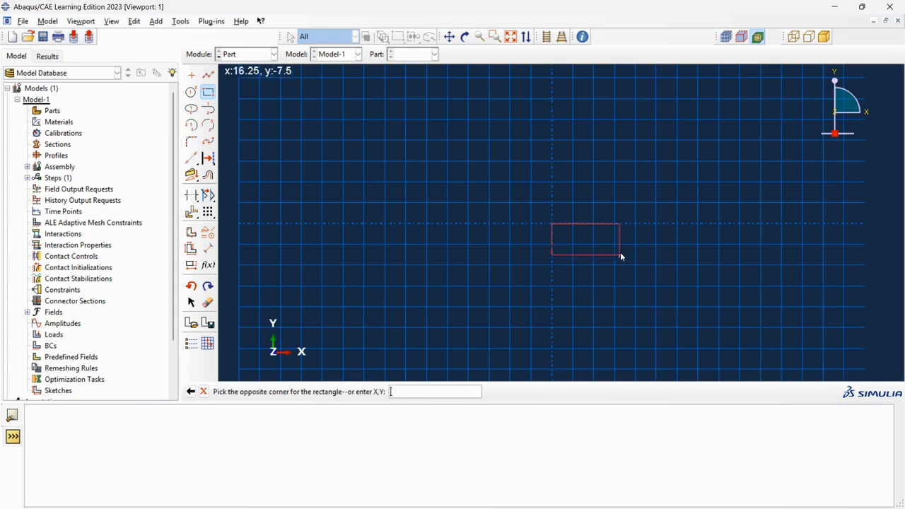
left_click(813, 274)
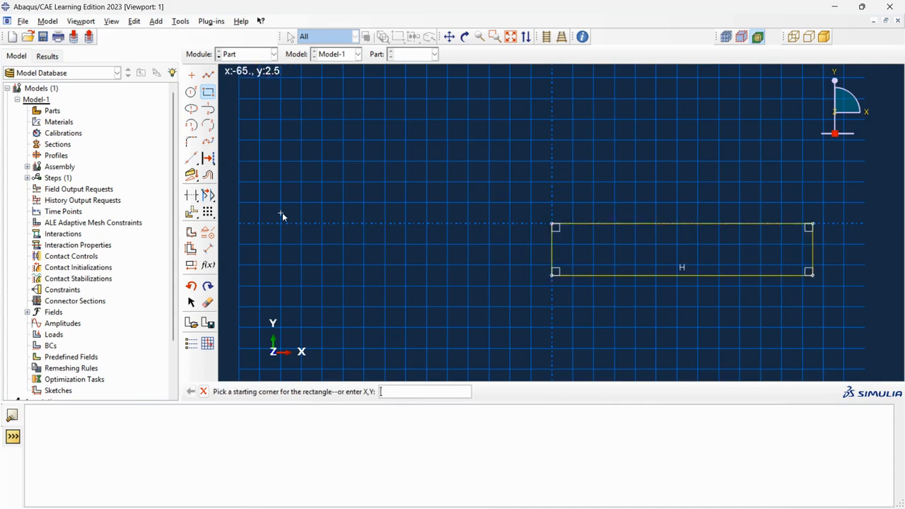
Step: Dimension the rectangle's upper horizontal edge and set its length to 100
left_click(208, 249)
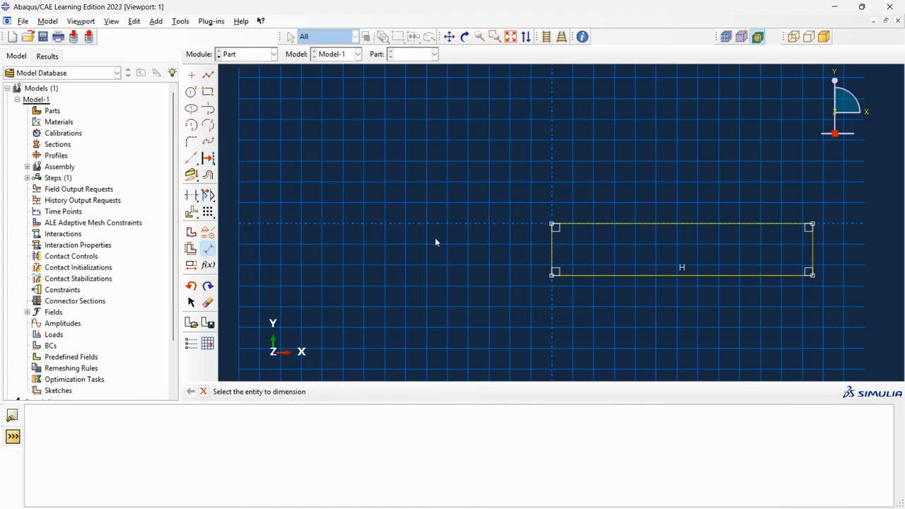
left_click(640, 224)
left_click(642, 153)
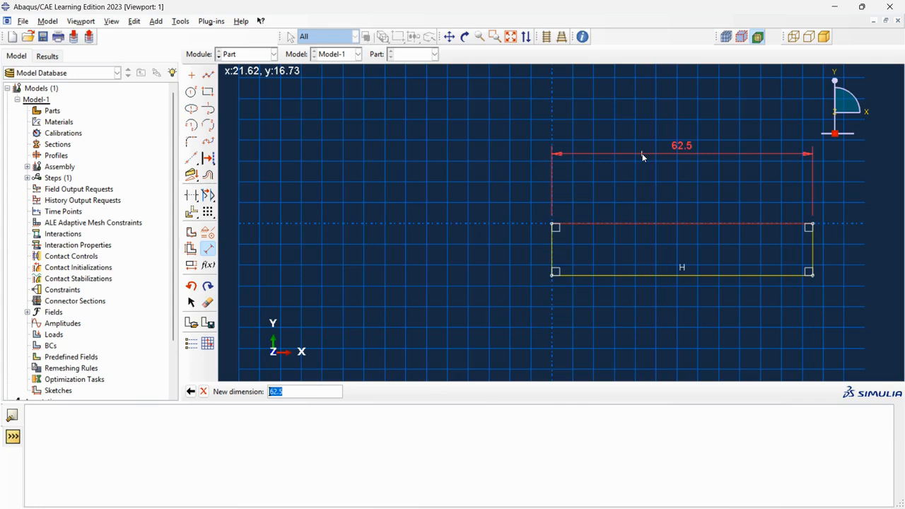
type("100")
key("Return")
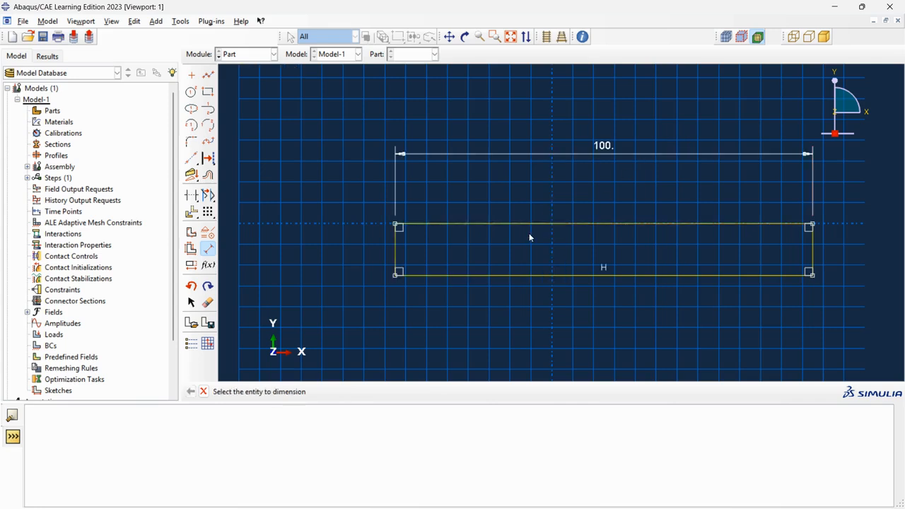
left_click(523, 274)
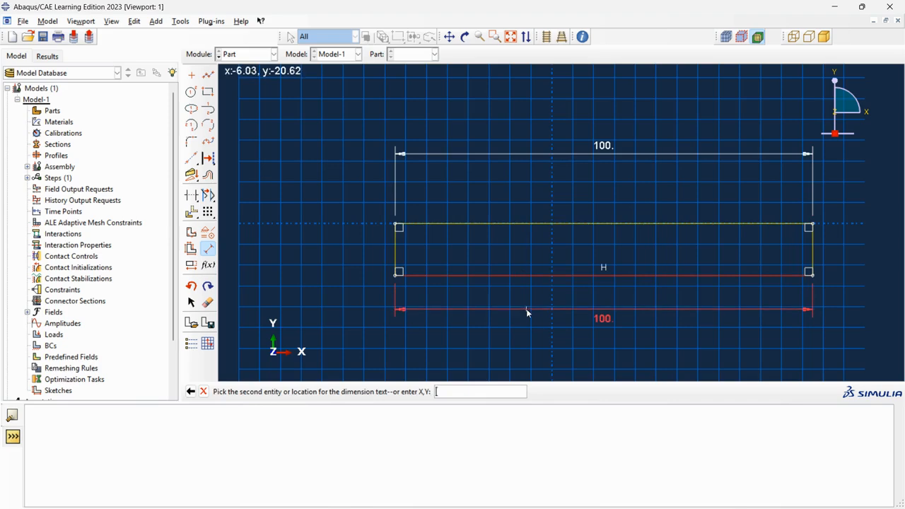
key("Escape")
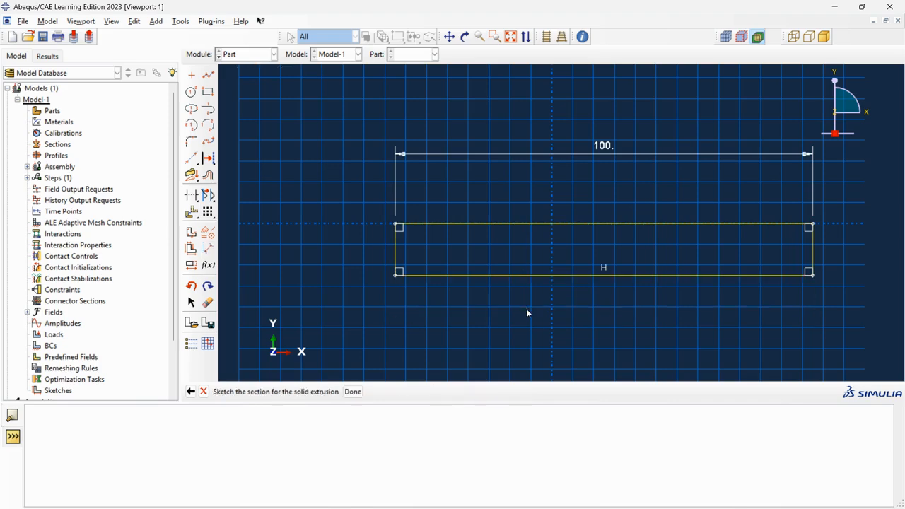
Step: Dimension the rectangle's vertical edge and set its height to 100
left_click(209, 247)
left_click(396, 247)
left_click(349, 245)
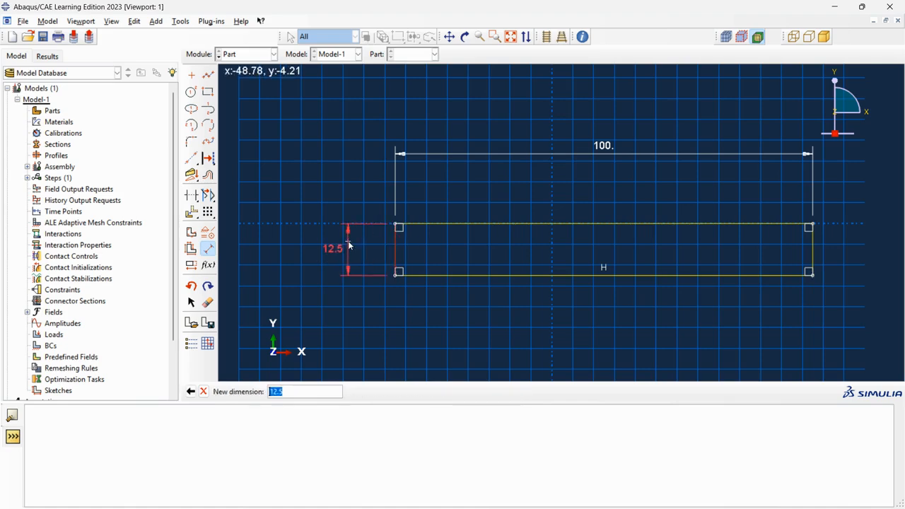
type("100")
key("Return")
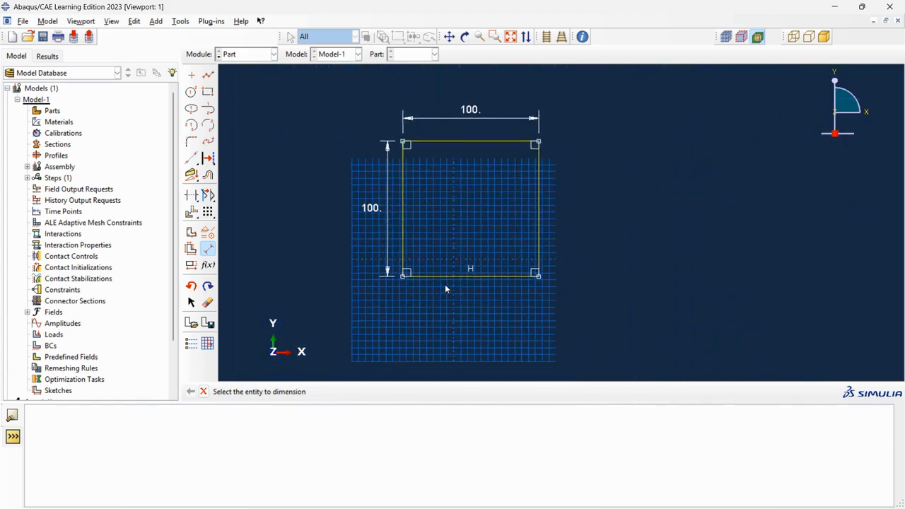
scroll(446, 285, "up", 1)
scroll(459, 130, "down", 4)
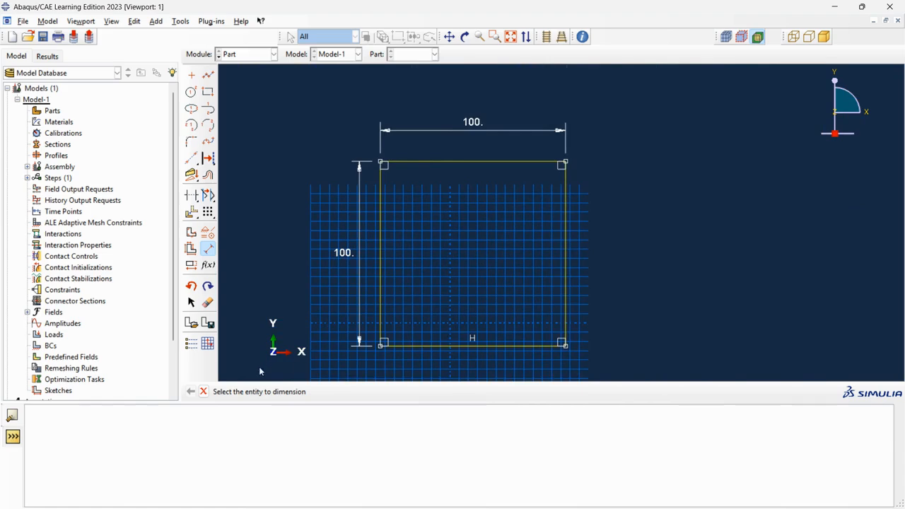
left_click(202, 391)
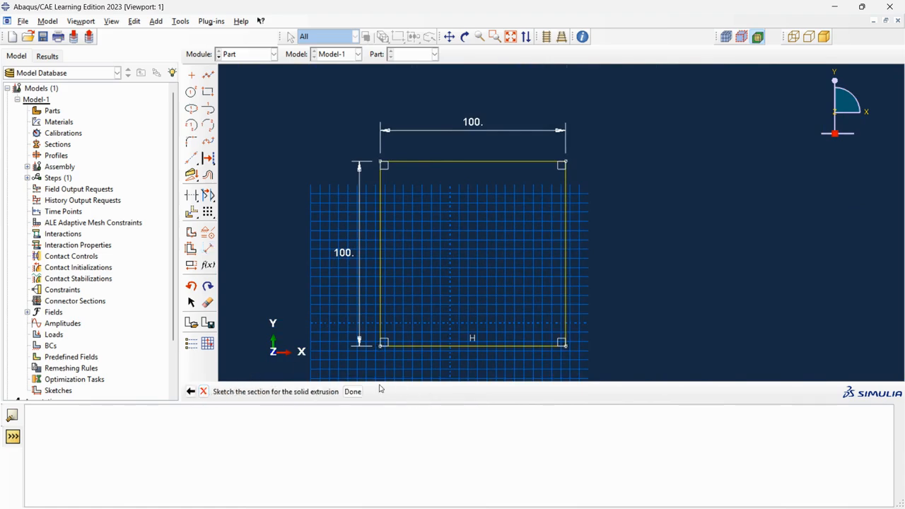
Step: Finish the sketch and extrude the square to a depth of 100
left_click(352, 391)
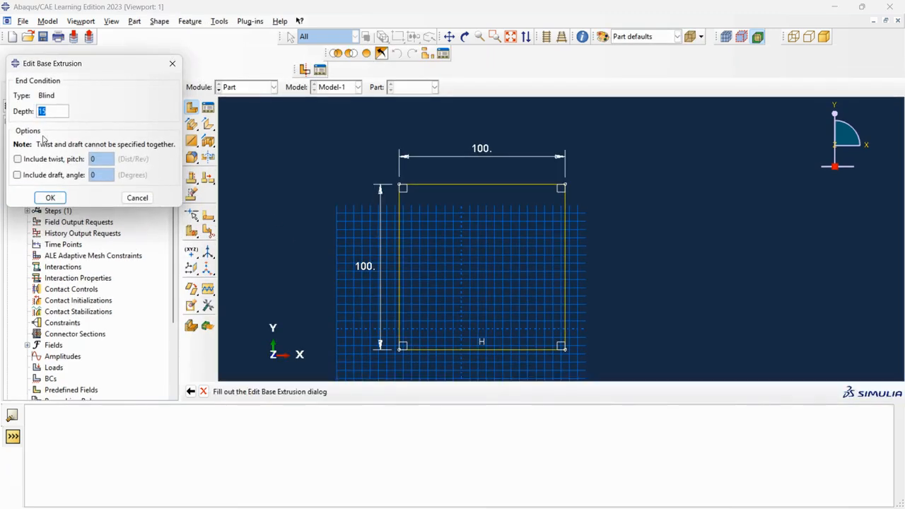
type("1000")
key("BackSpace")
key("Return")
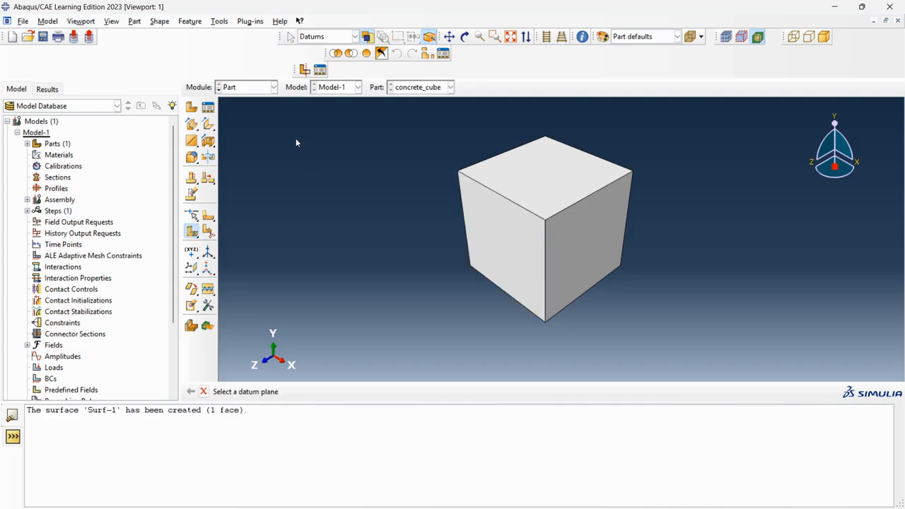
Step: Create a datum plane offset 10 from the XY principal plane
left_click(229, 21)
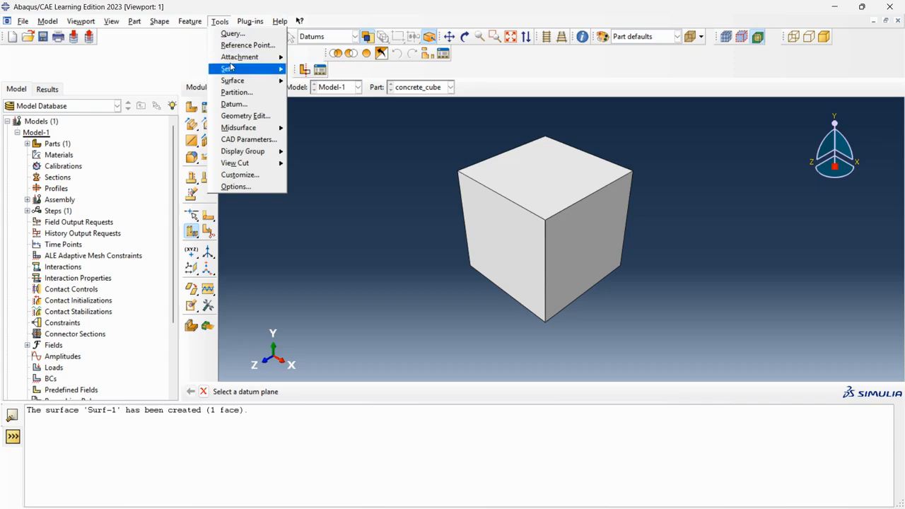
left_click(234, 104)
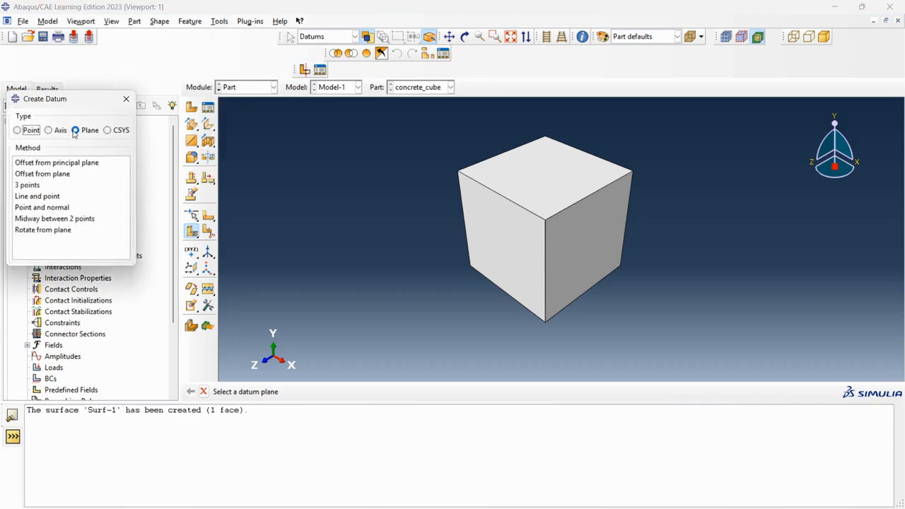
left_click(17, 131)
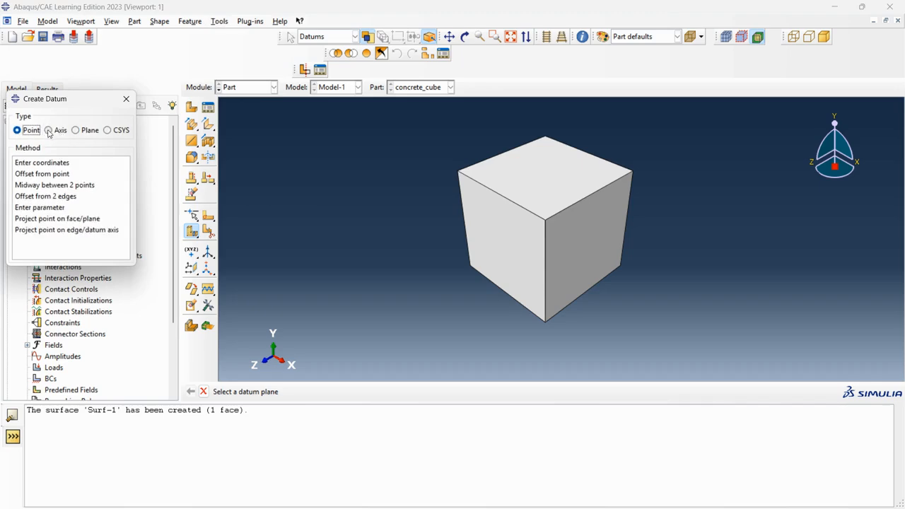
left_click(75, 131)
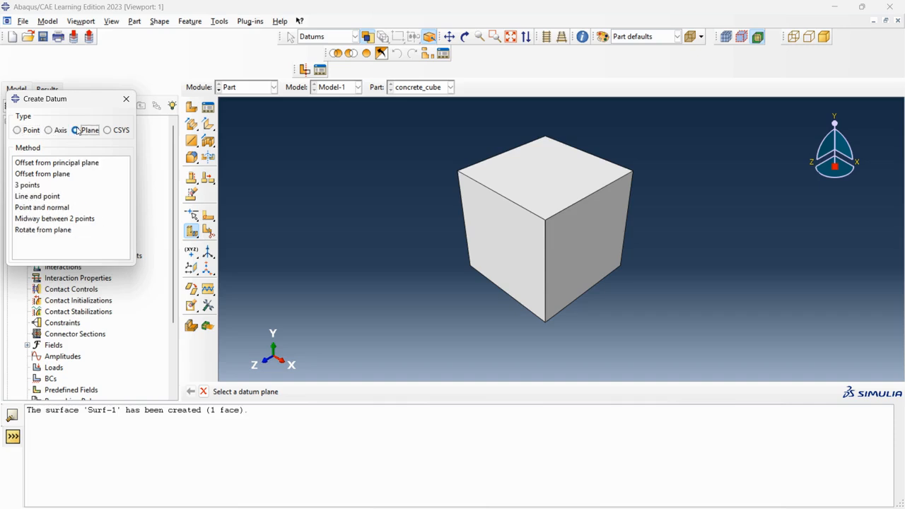
left_click(76, 165)
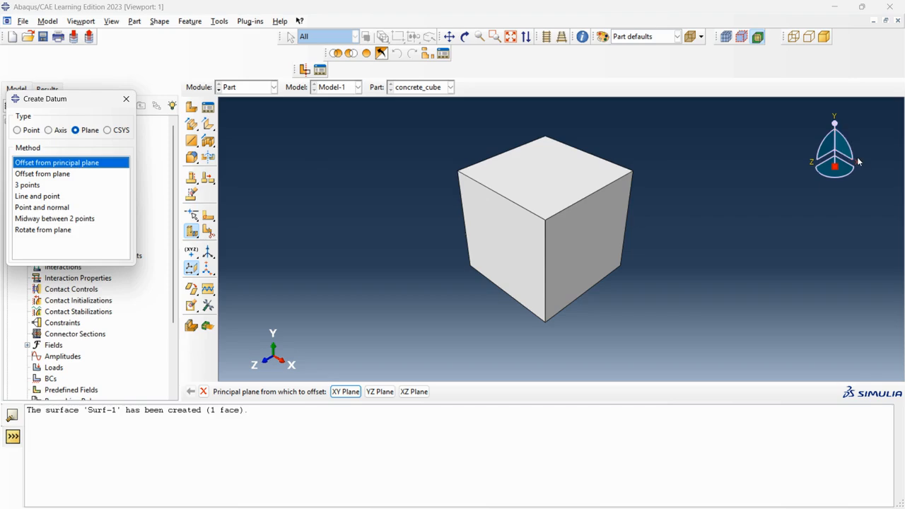
left_click(345, 392)
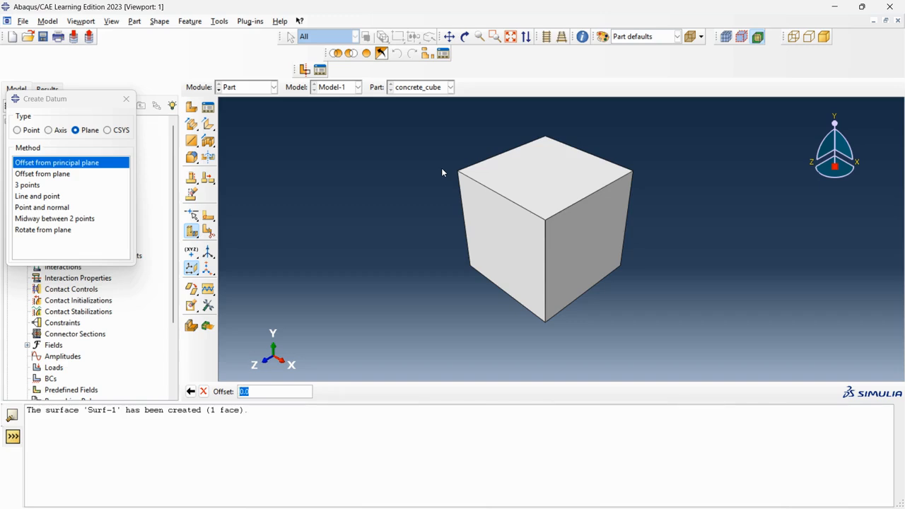
type("10")
key("Return")
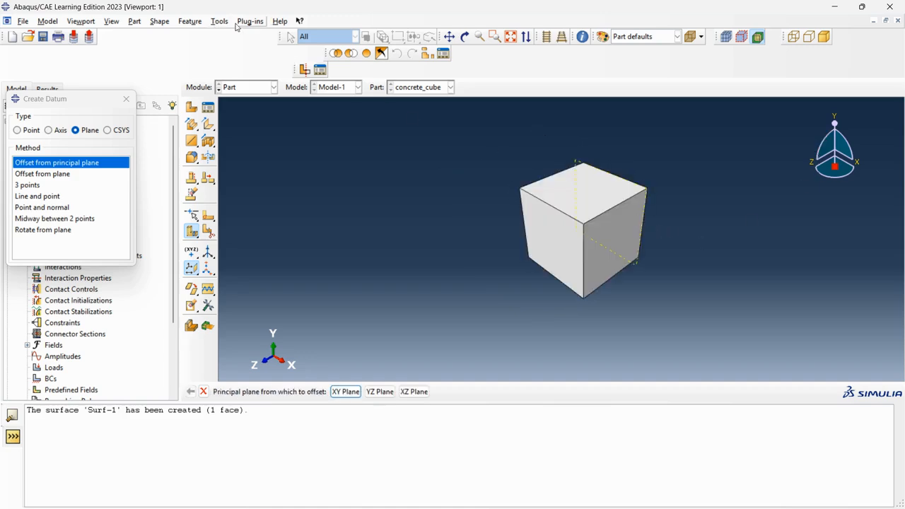
Step: Add a second datum plane offset 20 from the XY principal plane
left_click(466, 37)
left_click_drag(689, 239, 583, 215)
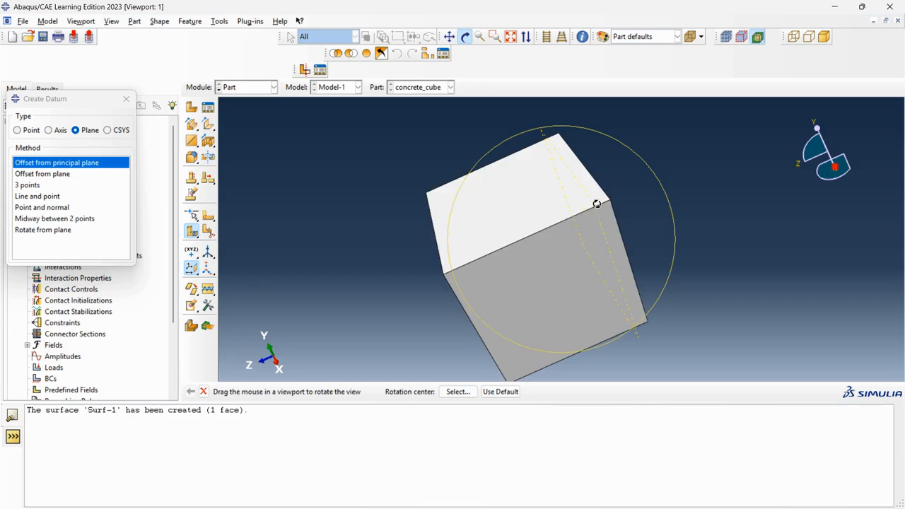
left_click_drag(610, 234, 619, 242)
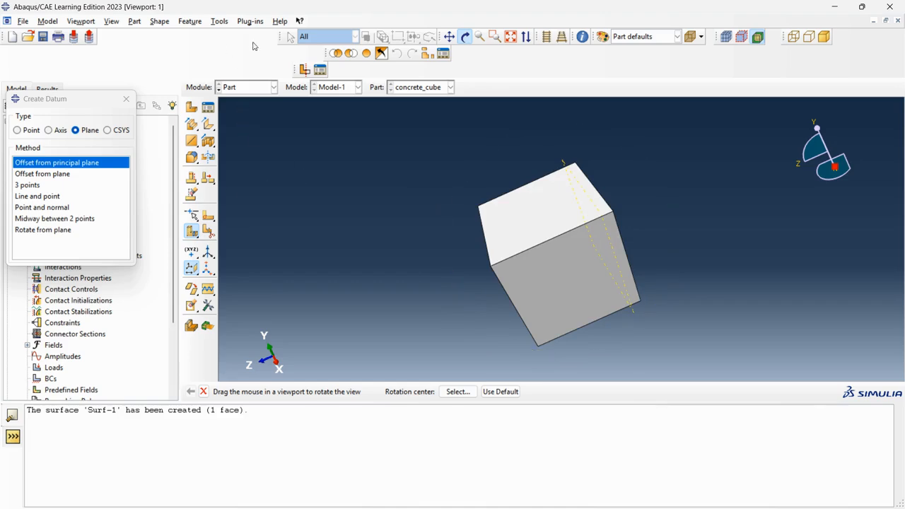
left_click(464, 36)
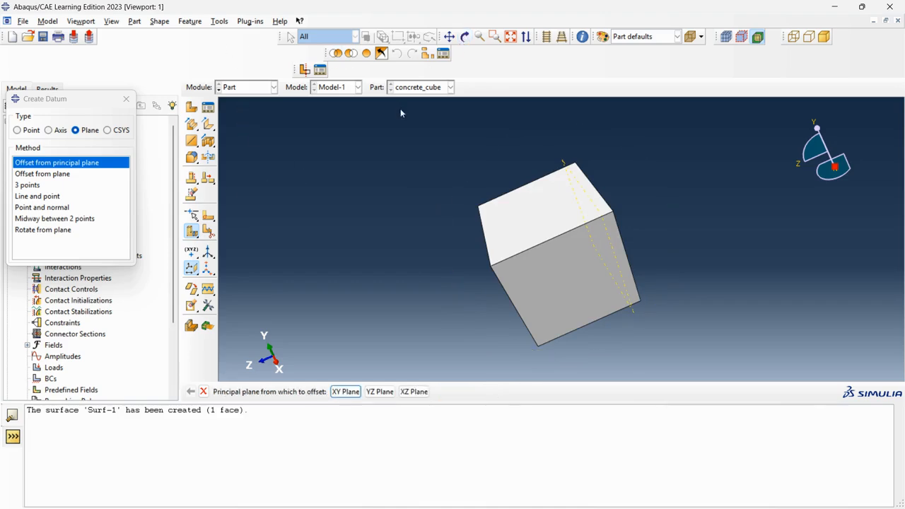
left_click(345, 391)
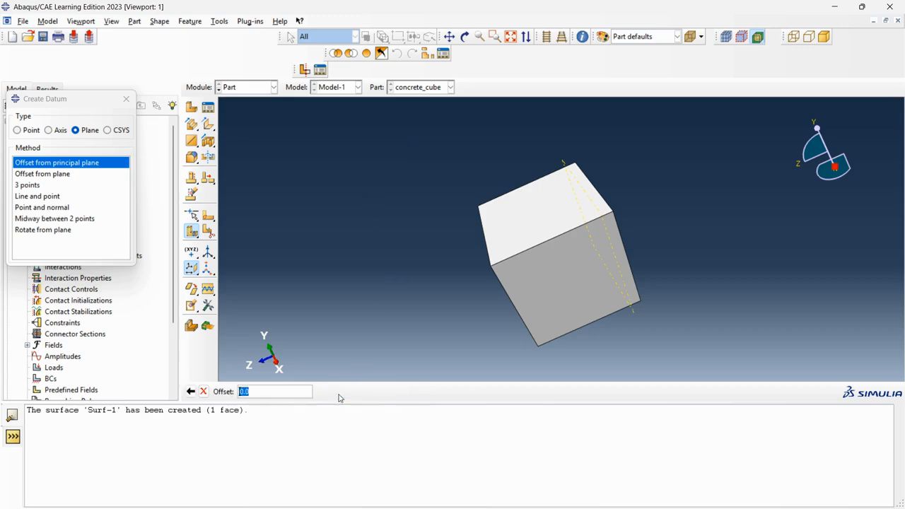
type("20")
key("Return")
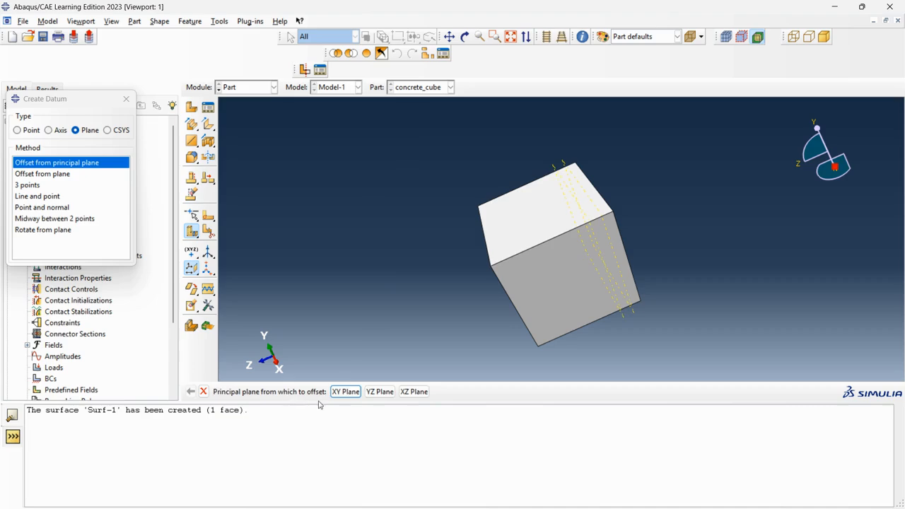
Step: Add two more datum planes parallel to the XY principal plane, at offsets of 30 and 40
left_click(345, 391)
type("30")
key("Return")
left_click(349, 391)
type("30")
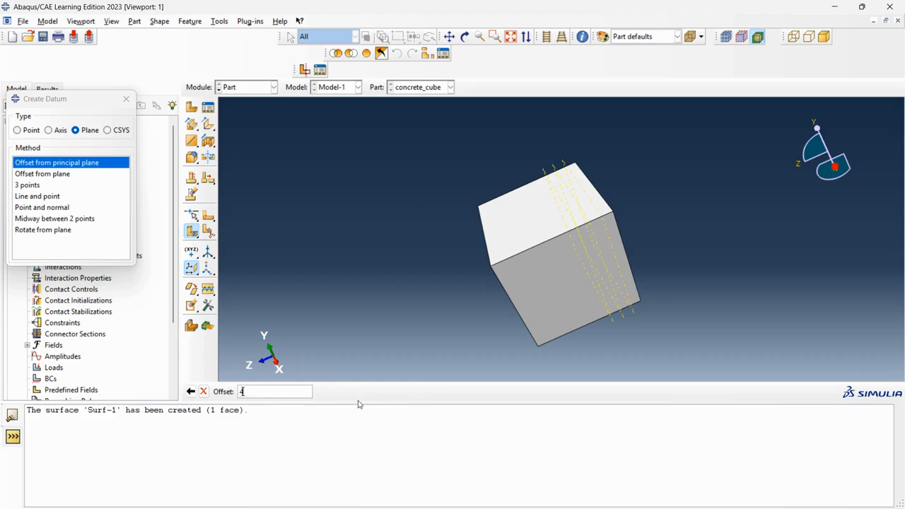
key("Return")
Step: Add datum planes at offsets of 50 and 60 from the XY principal plane
left_click(357, 396)
type("5")
key("Return")
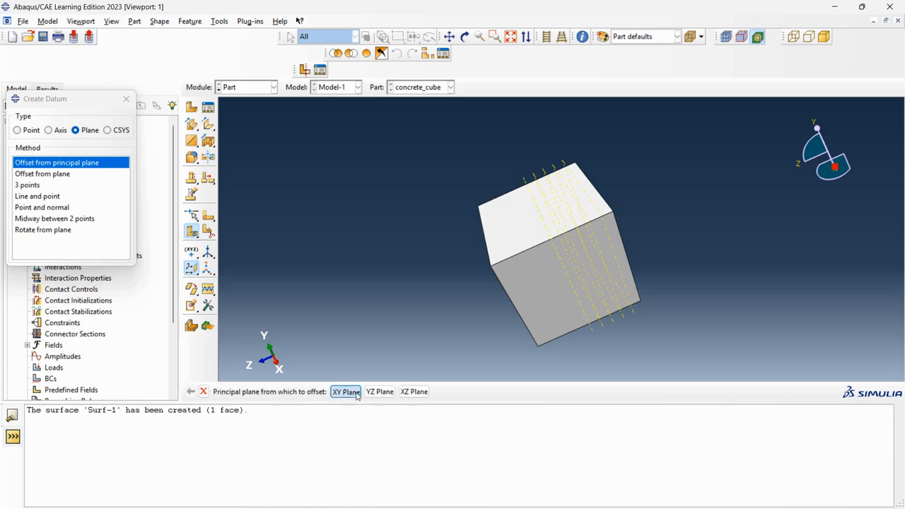
left_click(356, 393)
type("60")
key("Return")
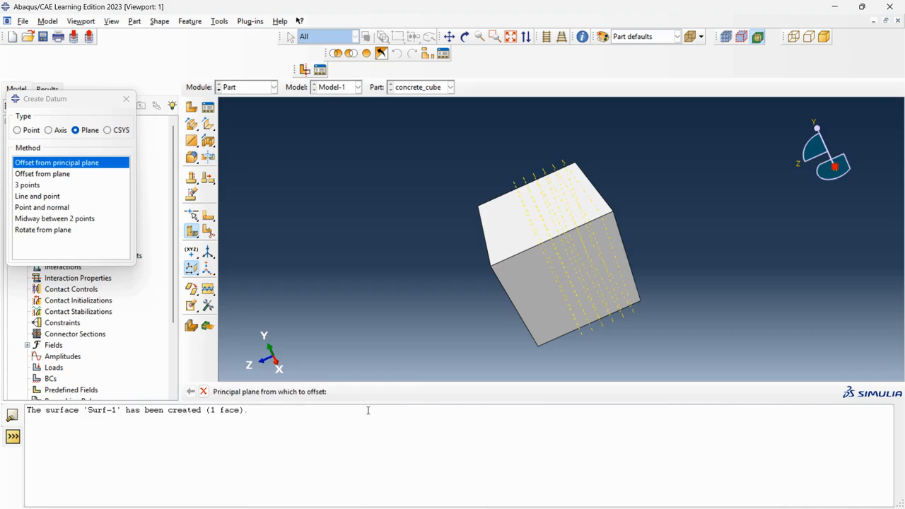
Step: Complete the series of XY datum planes with offsets of 70, 80 and 90
left_click(347, 393)
type("70")
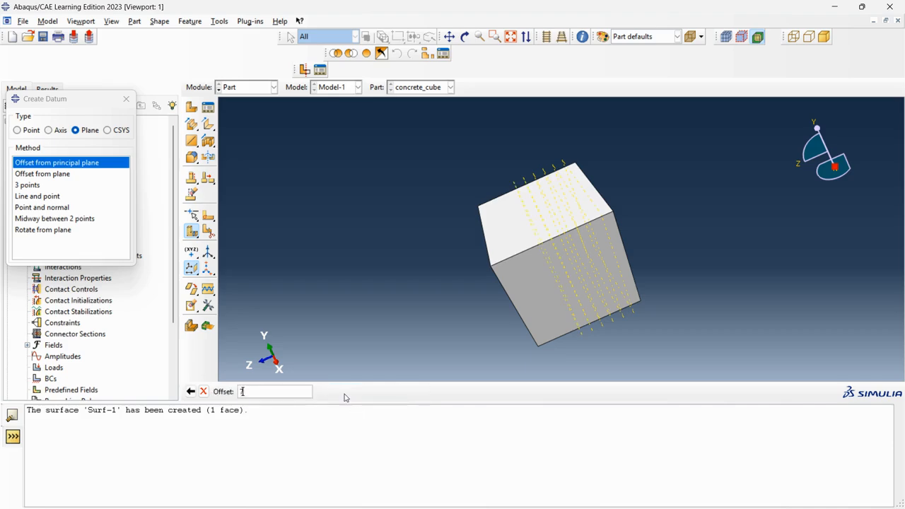
key("Return")
left_click(359, 394)
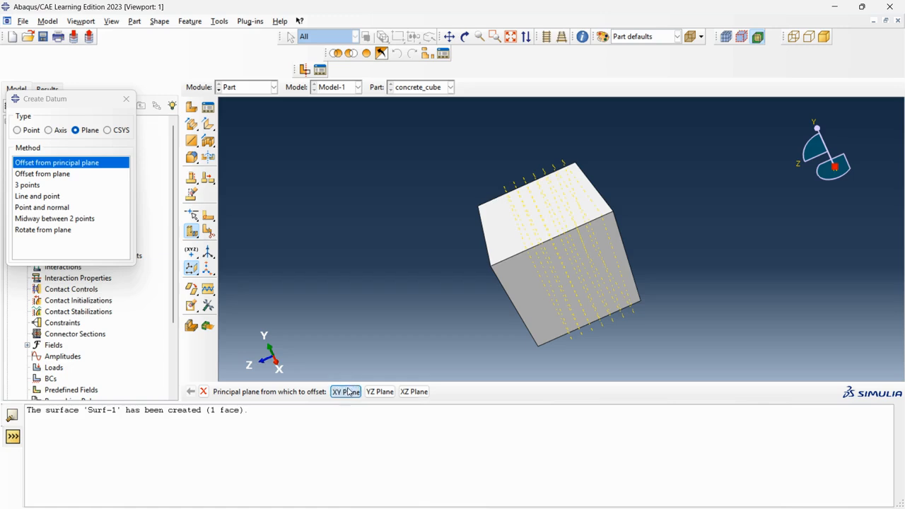
type("80")
key("Return")
left_click(347, 393)
type("90")
key("Return")
scroll(446, 304, "up", 2)
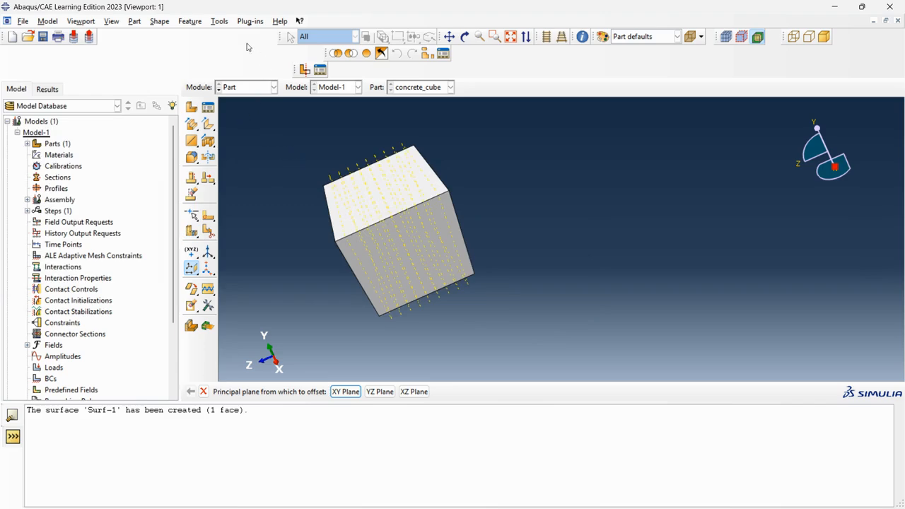
Step: Partition the cube's cell with the datum plane nearest its low-Z end, offset 10 from XY, using the datum plane method
left_click(219, 21)
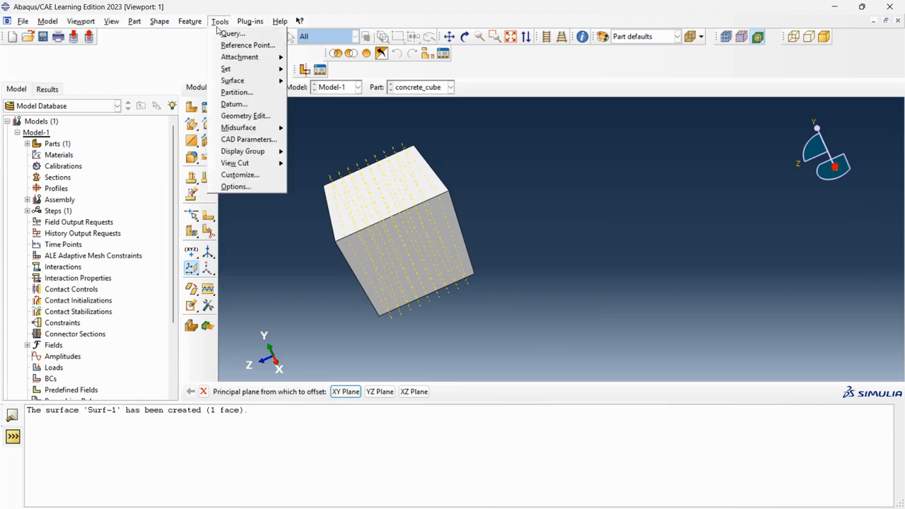
left_click(236, 92)
left_click(74, 96)
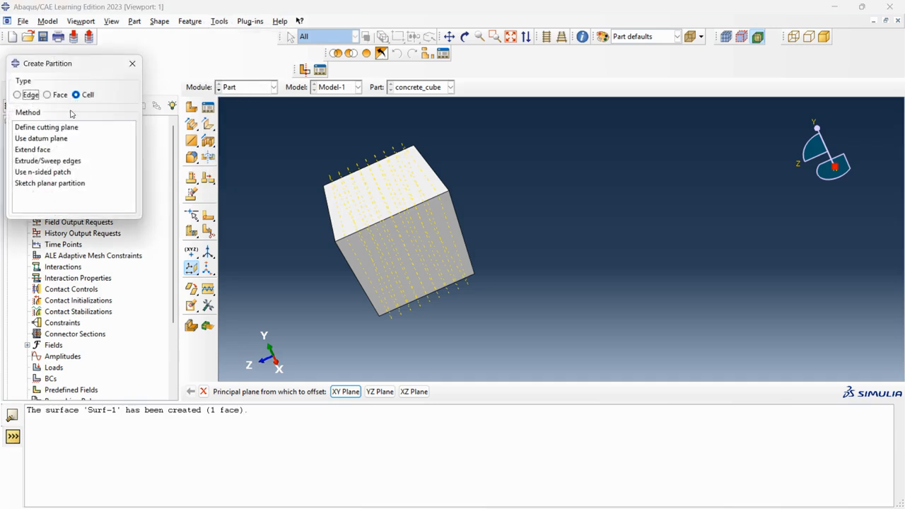
left_click(43, 139)
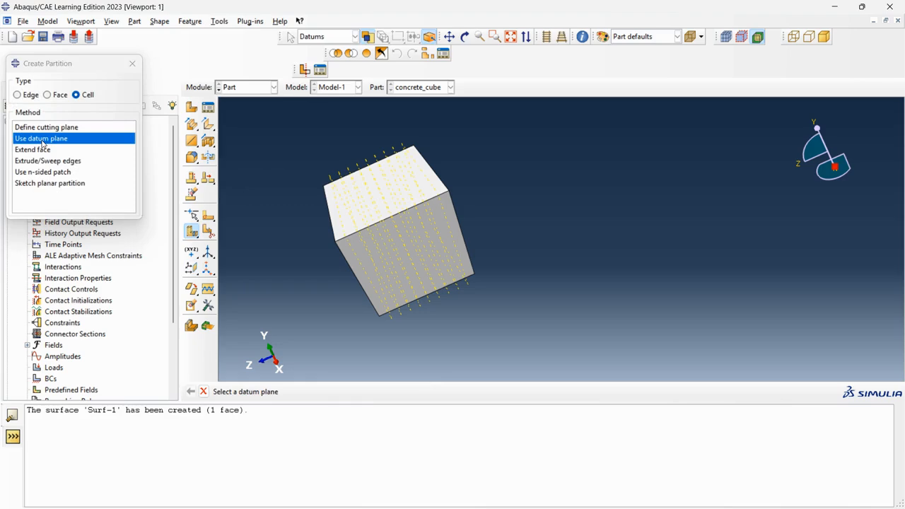
scroll(403, 172, "up", 5)
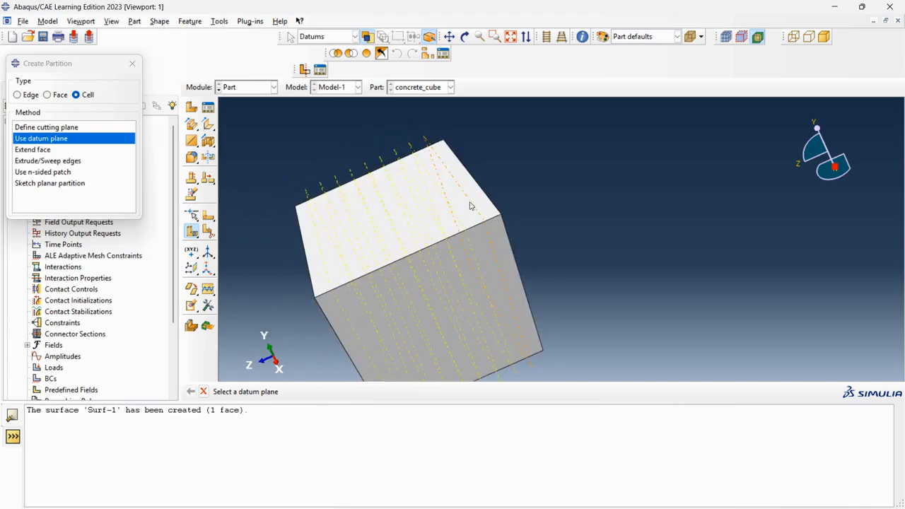
left_click(488, 234)
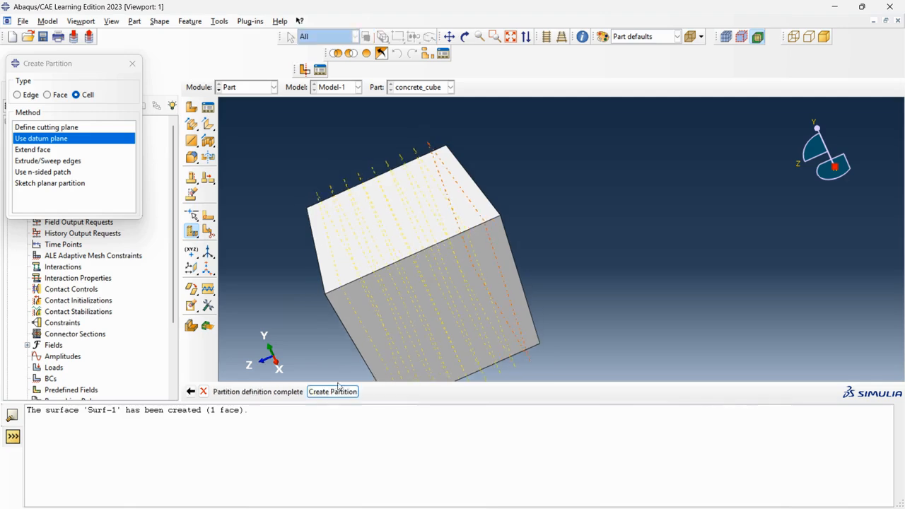
left_click(332, 391)
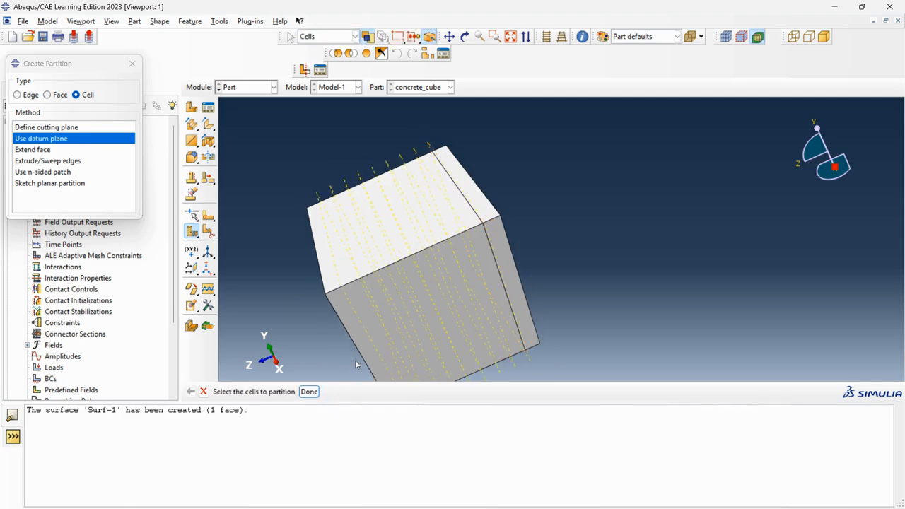
Step: Partition the remaining large cell with the second datum plane, offset 20 from XY
scroll(484, 202, "down", 2)
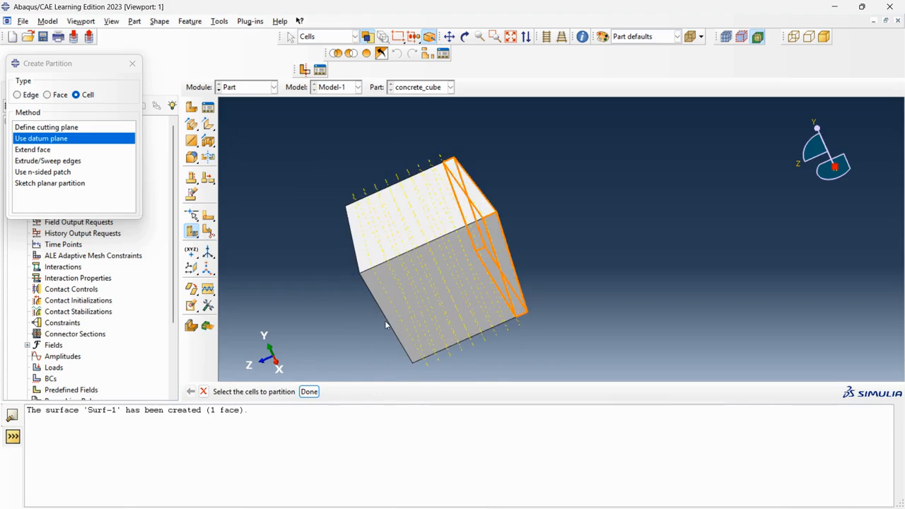
left_click(445, 227)
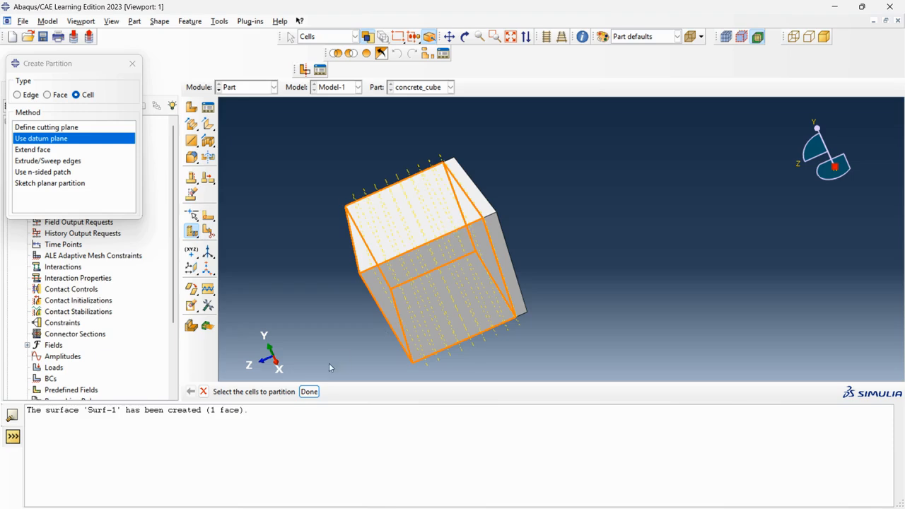
left_click(309, 391)
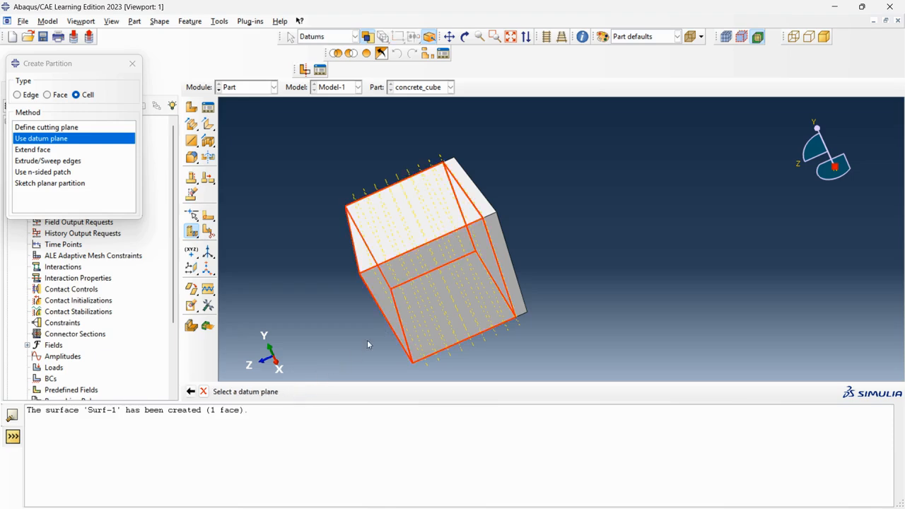
scroll(485, 268, "up", 1)
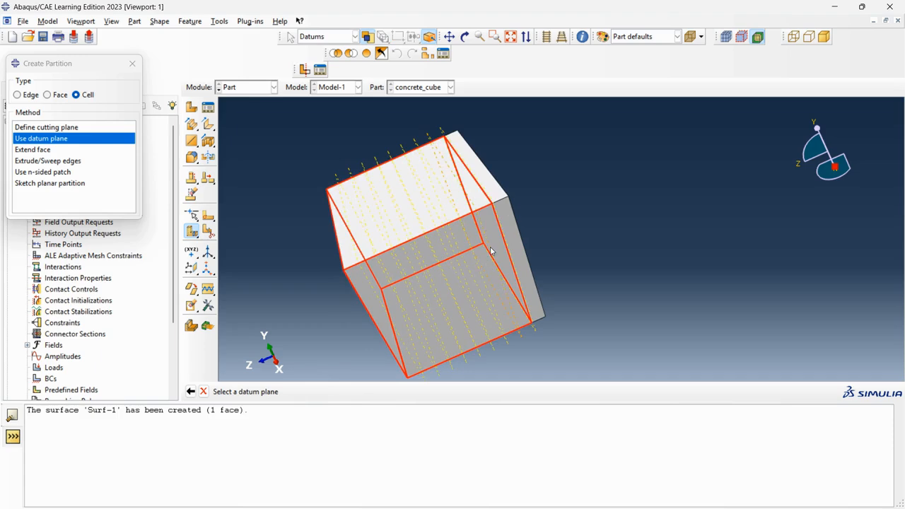
left_click(488, 259)
left_click(329, 391)
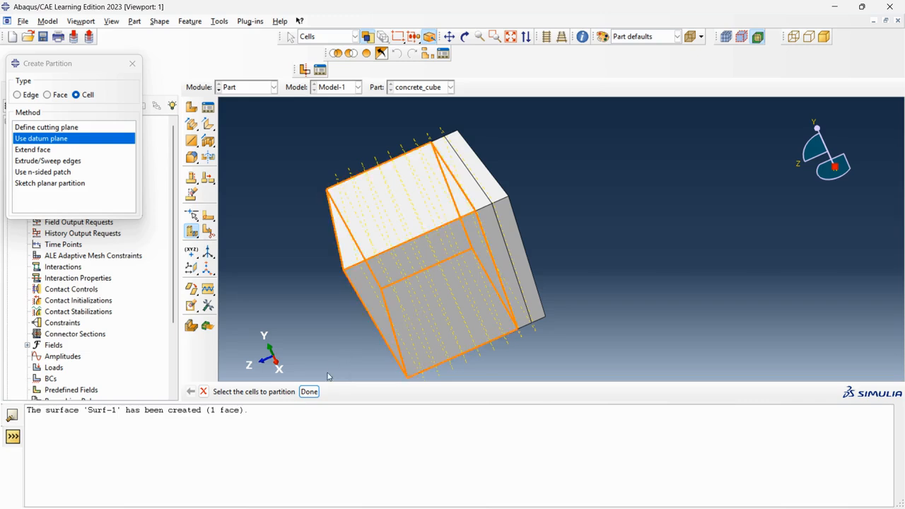
Step: Split the remaining large cell successively at the third and fourth datum planes, offset 30 and 40 from XY
left_click(308, 391)
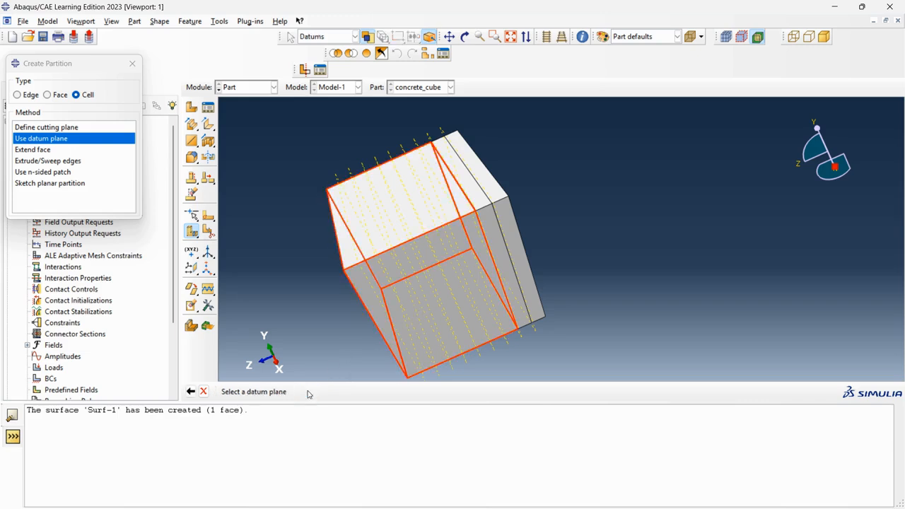
left_click(477, 264)
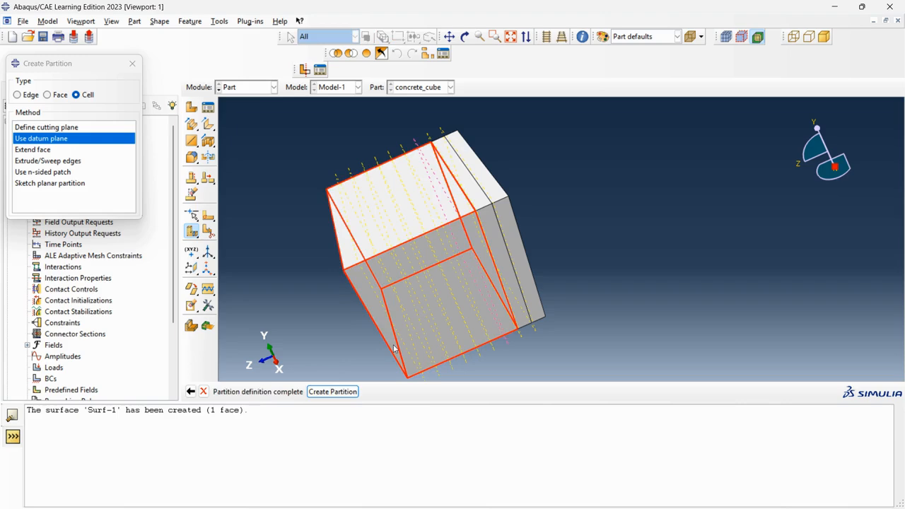
left_click(339, 393)
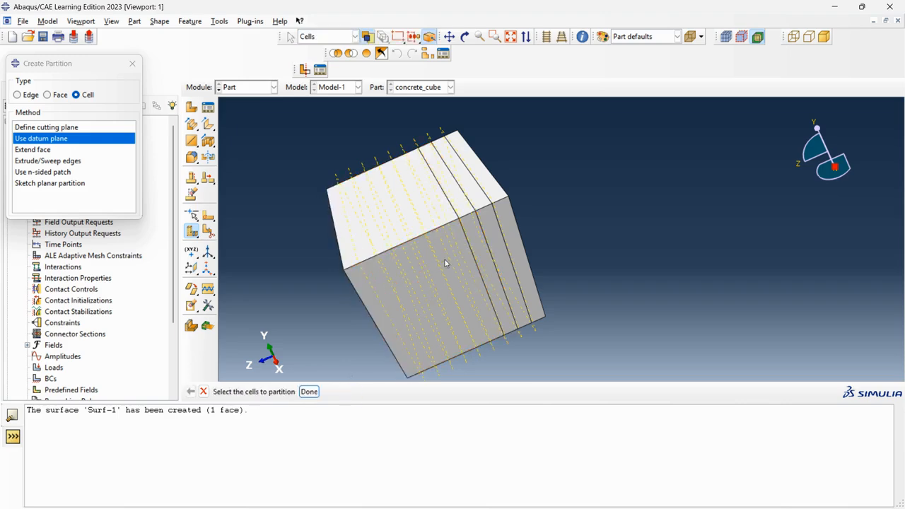
left_click(396, 307)
left_click(309, 393)
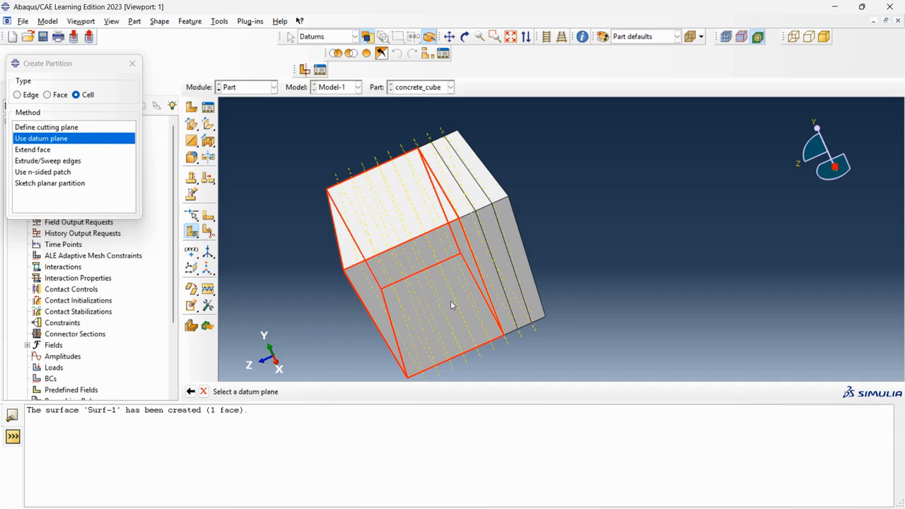
left_click(468, 288)
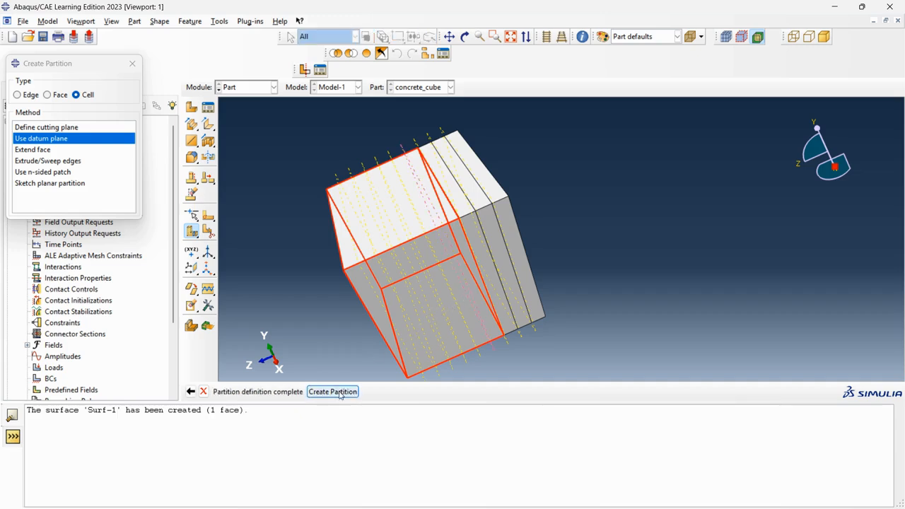
left_click(340, 392)
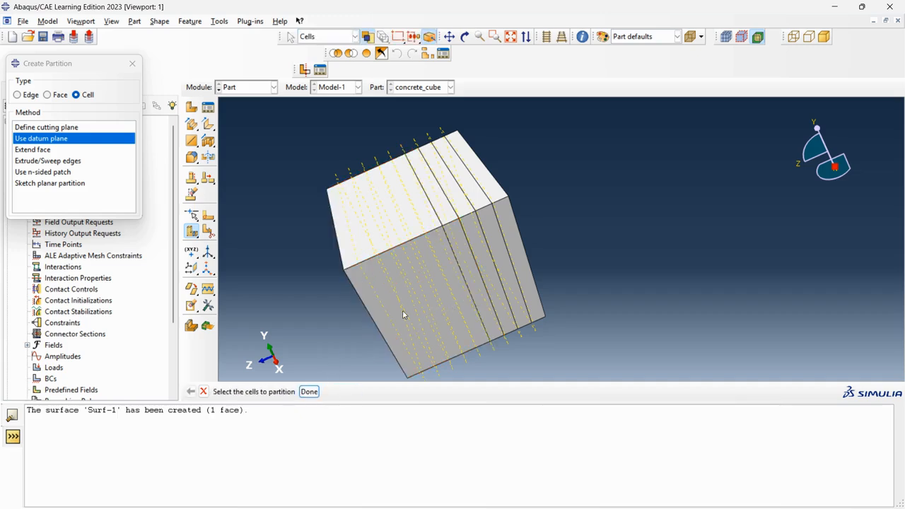
Step: Continue partitioning the undivided cell with the fifth and sixth datum planes, offset 50 and 60 from XY
left_click(399, 302)
left_click(309, 391)
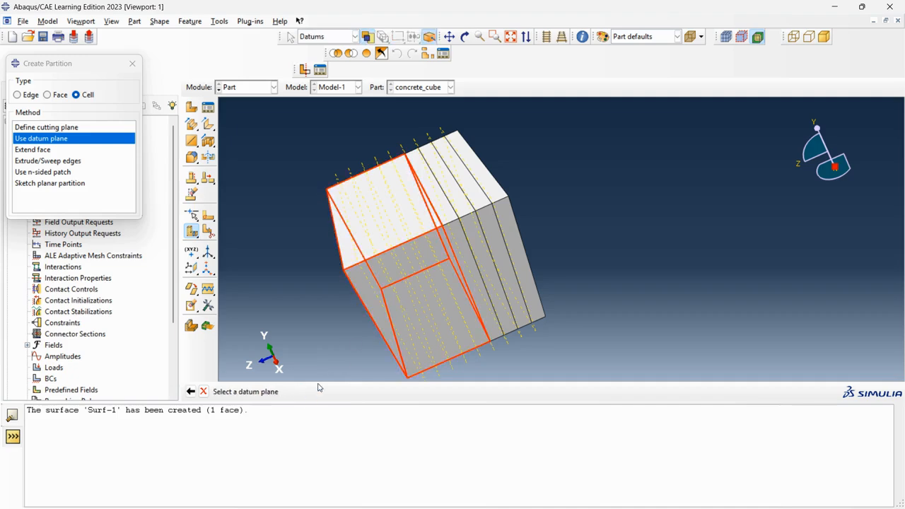
left_click(451, 293)
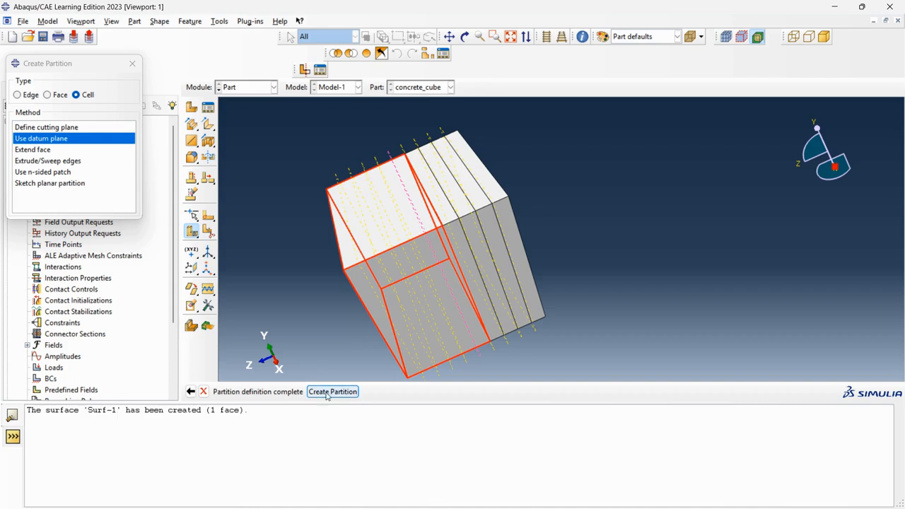
left_click(330, 391)
left_click(434, 312)
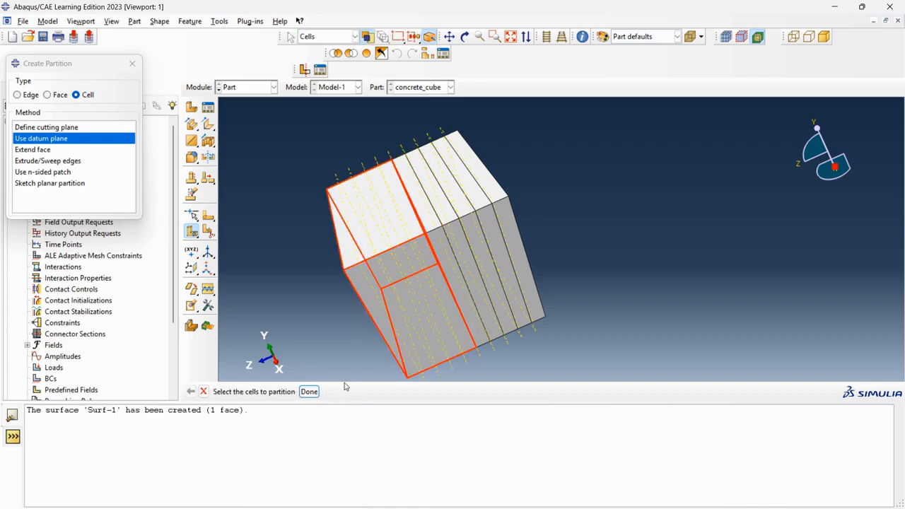
left_click(309, 391)
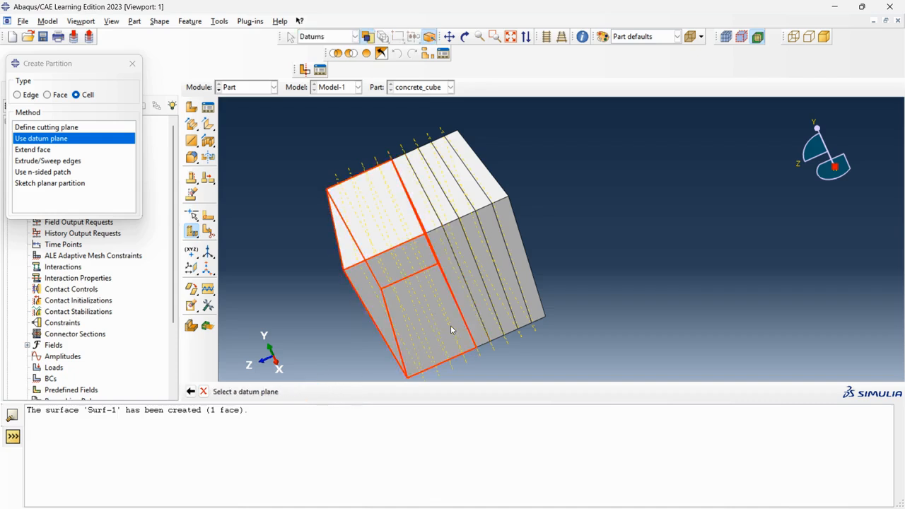
left_click(451, 330)
left_click(332, 391)
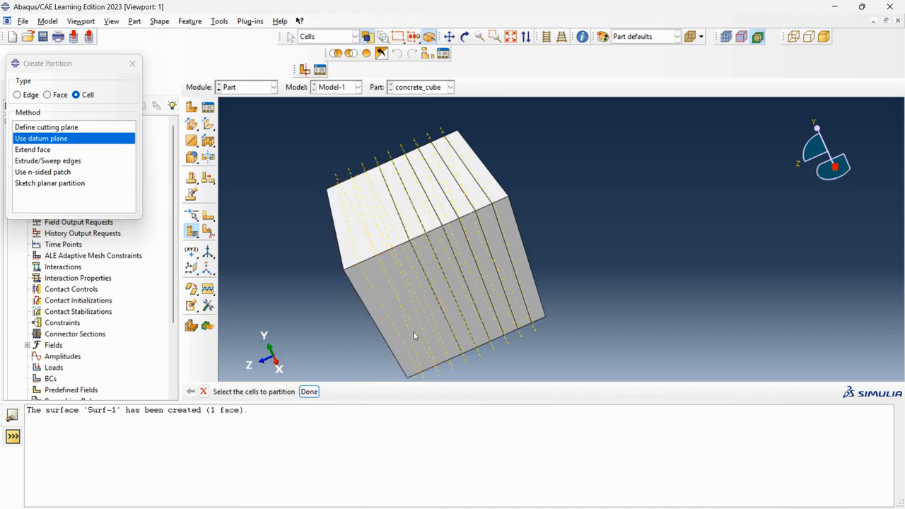
Step: Partition the undivided high-Z cell with the seventh and eighth datum planes, offset 70 and 80 from XY
left_click(426, 316)
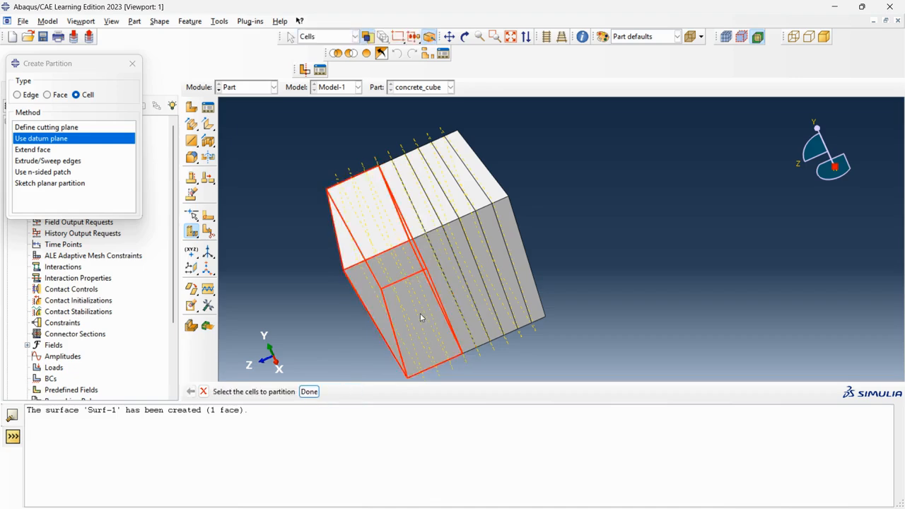
left_click(309, 391)
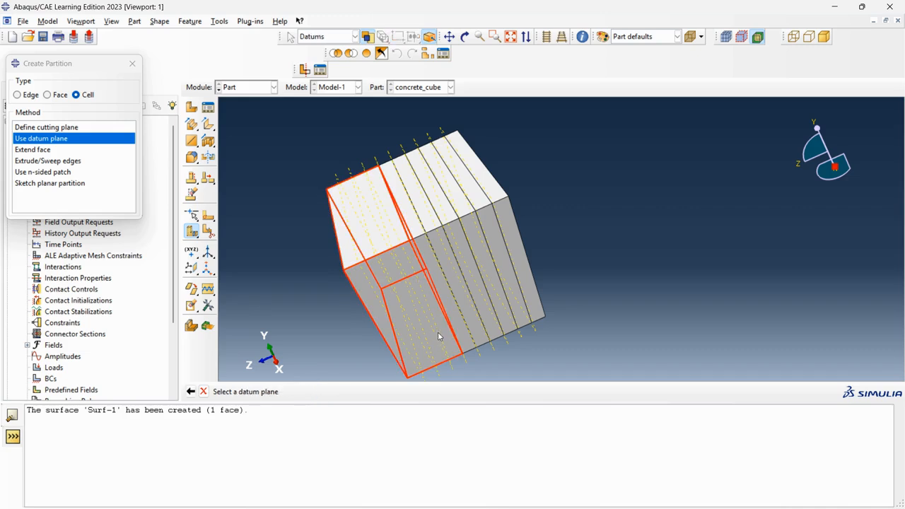
left_click(437, 332)
middle_click(402, 353)
left_click(410, 357)
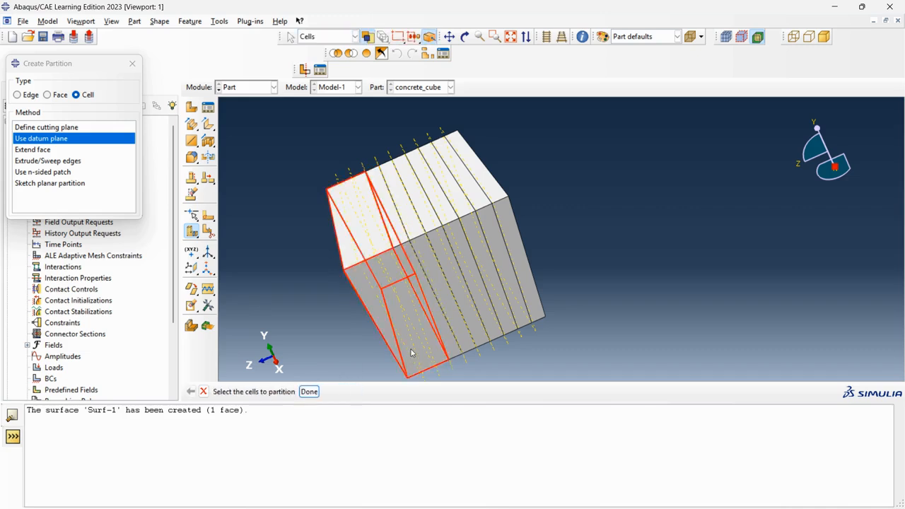
left_click(309, 392)
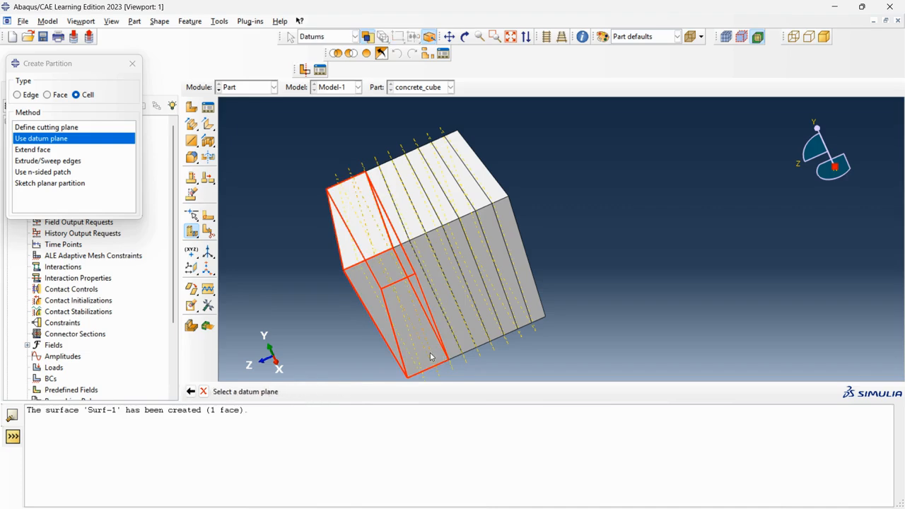
left_click(430, 356)
middle_click(385, 344)
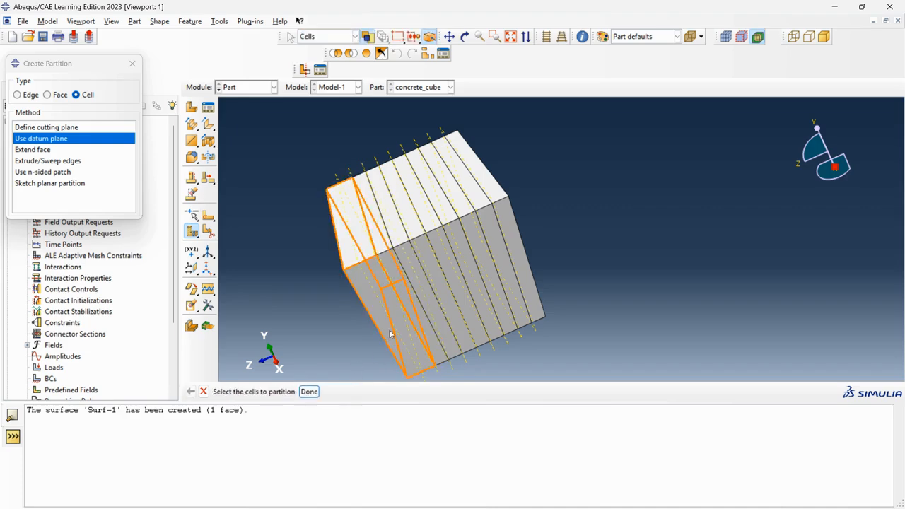
Step: Partition the last undivided cell with the ninth datum plane, offset 90 from XY, and close the partition dialog
left_click(389, 333)
left_click(309, 392)
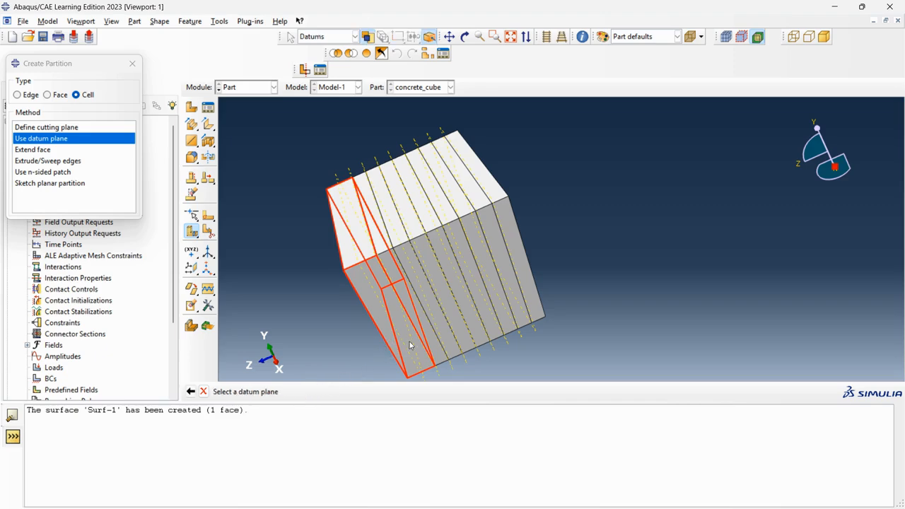
left_click(411, 340)
left_click(332, 392)
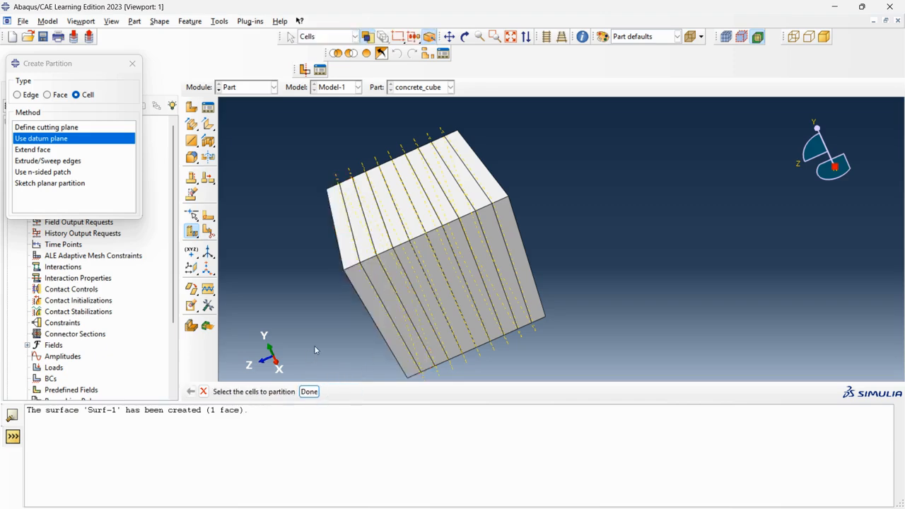
scroll(408, 238, "down", 3)
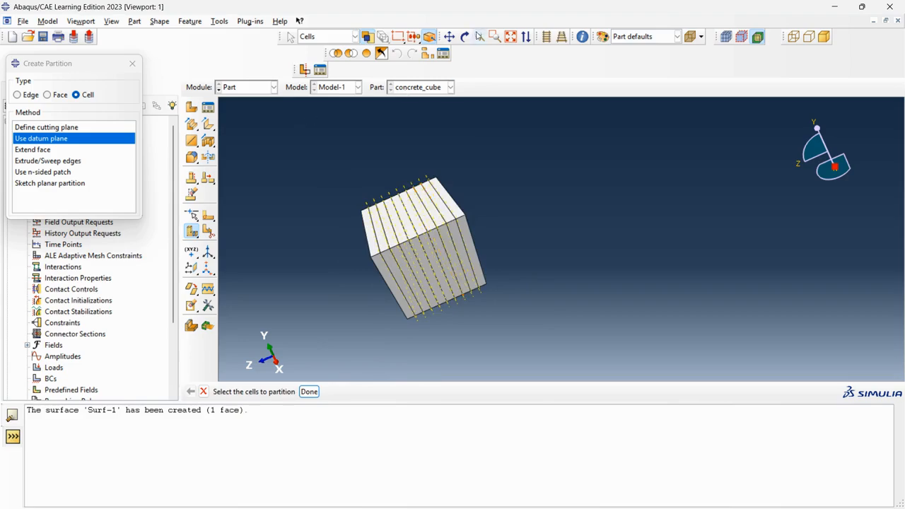
left_click(464, 36)
mouse_move(406, 274)
left_mouse_down()
mouse_move(470, 258)
mouse_move(509, 228)
mouse_move(494, 230)
mouse_move(466, 192)
left_mouse_up()
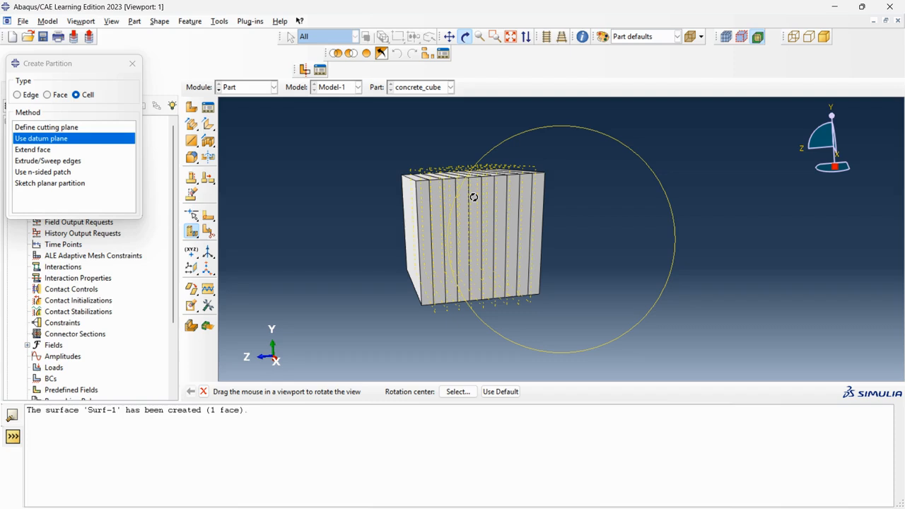
left_click_drag(444, 179, 422, 202)
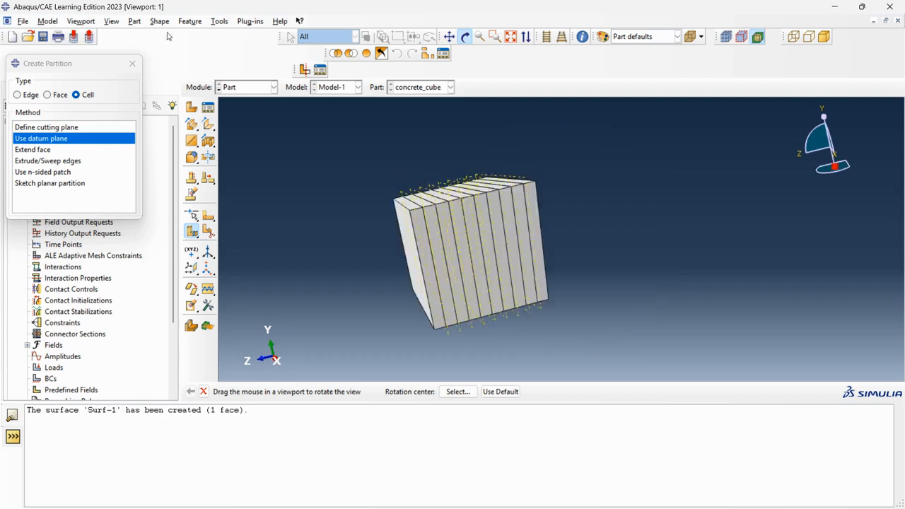
left_click(133, 64)
Step: Switch from part modeling to property definition and start a new material named steel
left_click(261, 87)
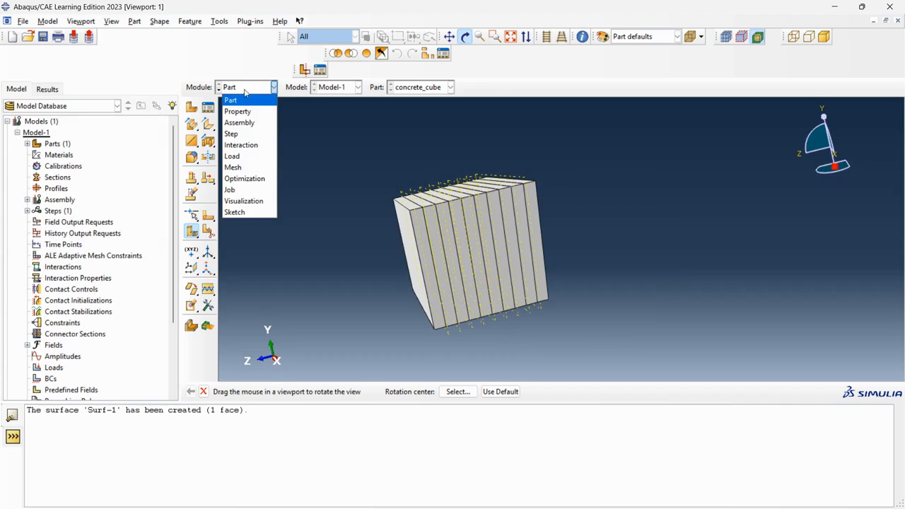
left_click(237, 111)
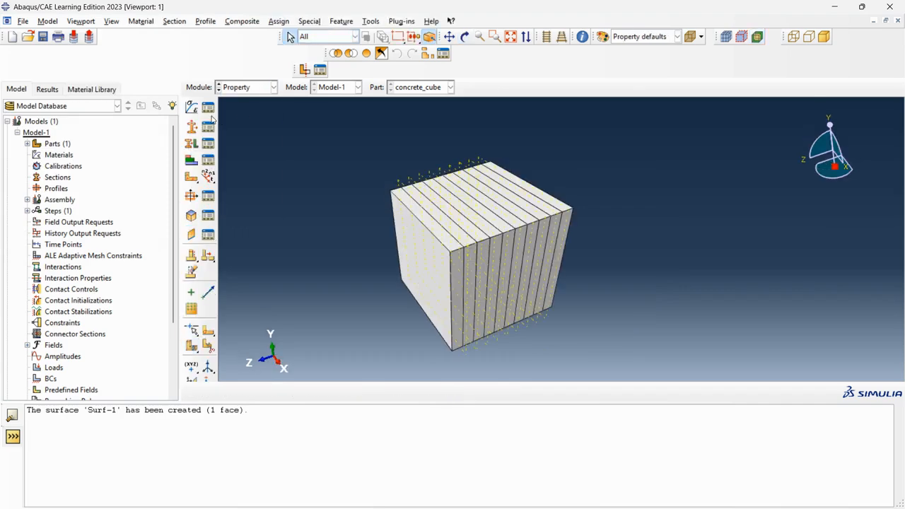
left_click(191, 108)
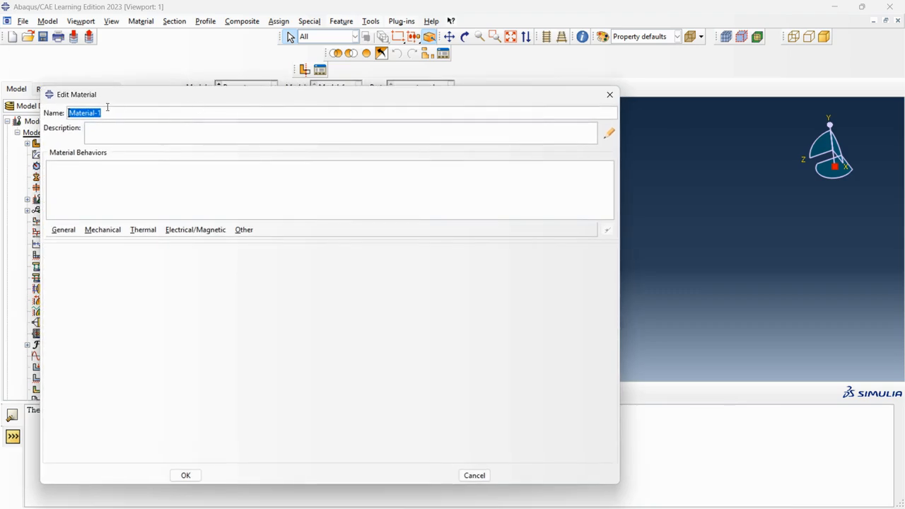
type("steel")
left_click_drag(111, 97, 248, 94)
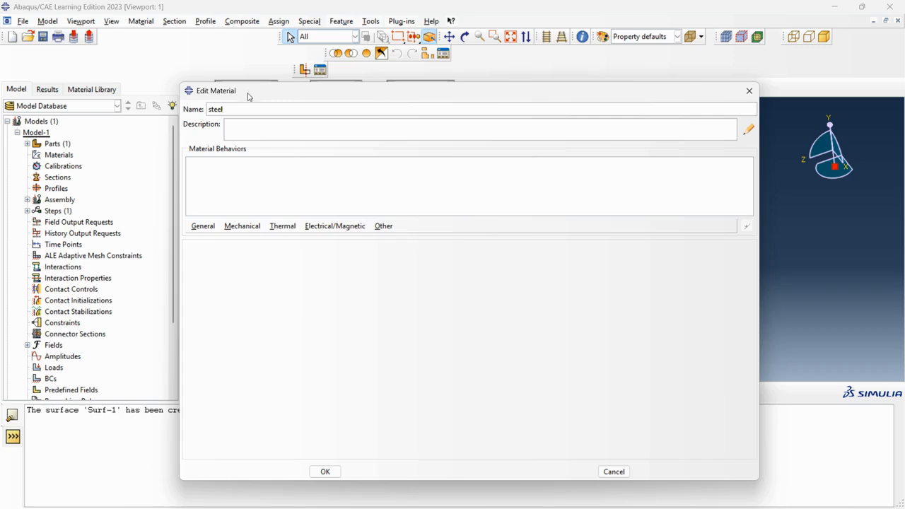
Step: Give the steel material a uniform mass density of 7900
left_click(203, 226)
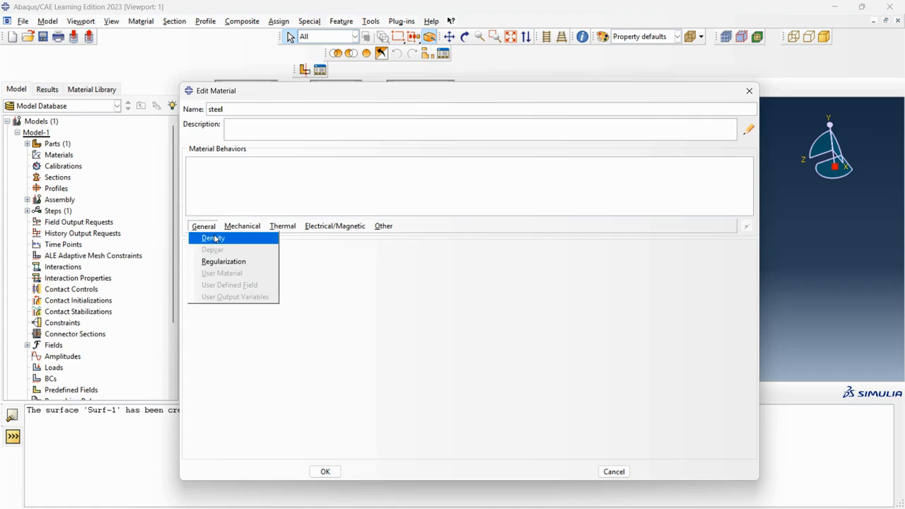
left_click(215, 239)
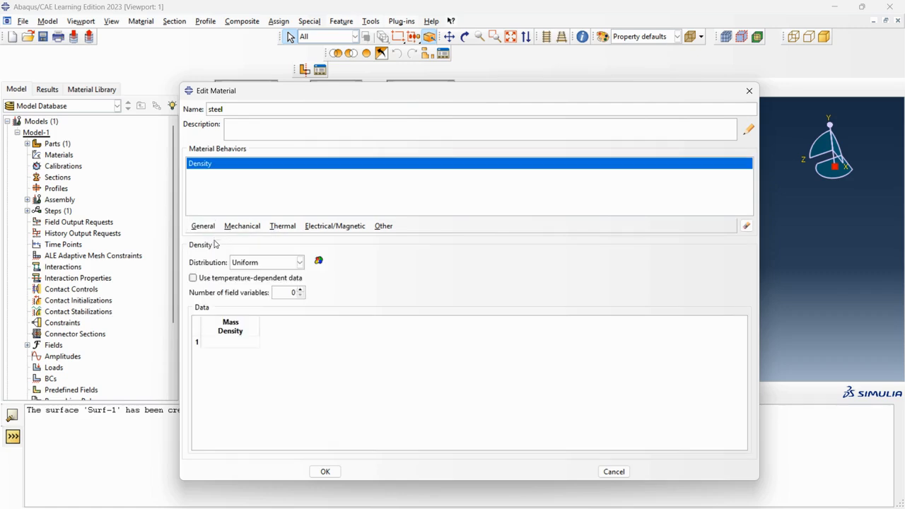
left_click(220, 342)
type("7900")
Step: Add isotropic elastic behavior with Young's modulus 210000 and Poisson's ratio 0.3 to the steel material and save the material
left_click(244, 226)
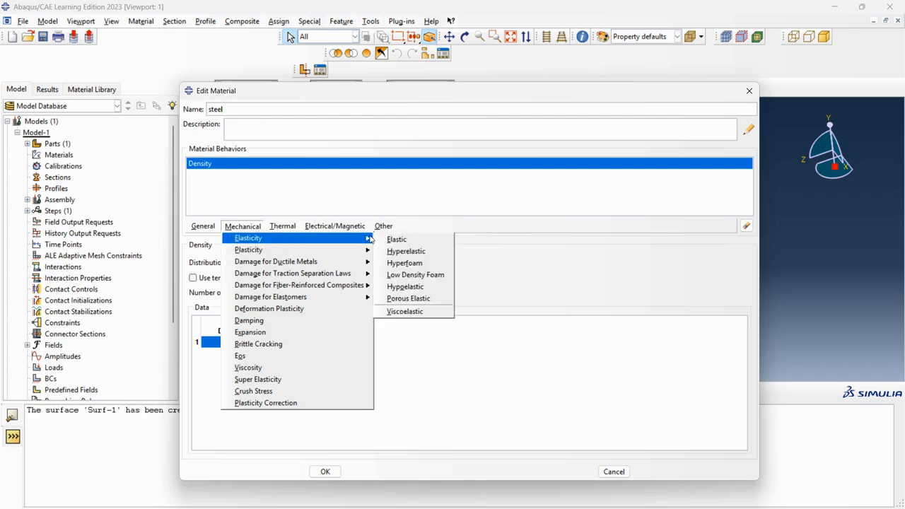
left_click(396, 239)
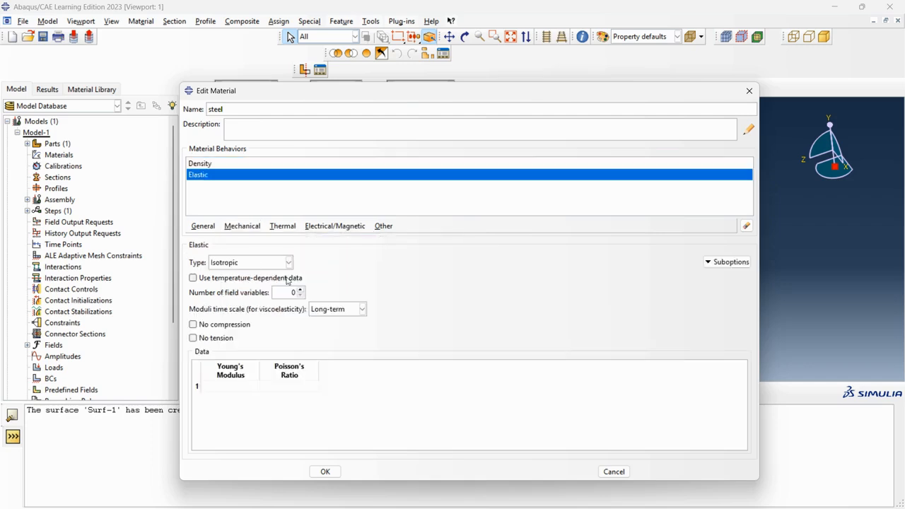
left_click(233, 385)
type("210000")
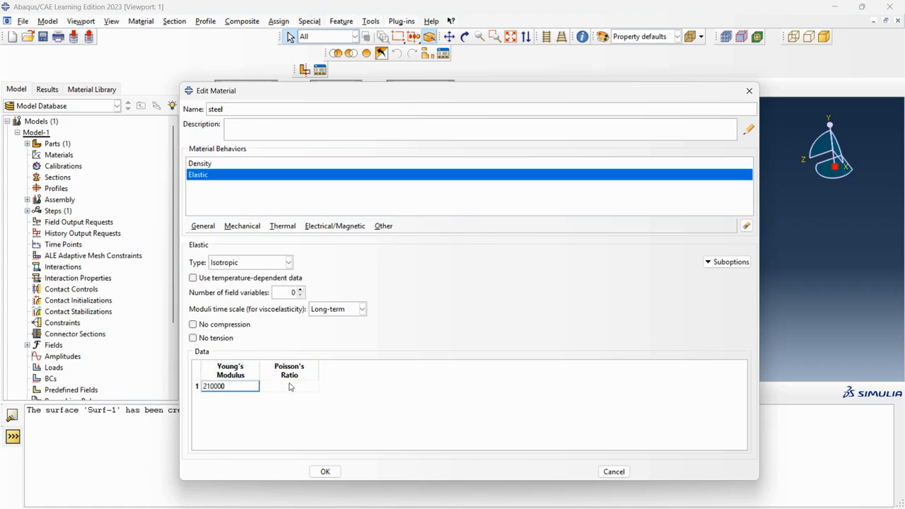
left_click(289, 385)
type("0.33")
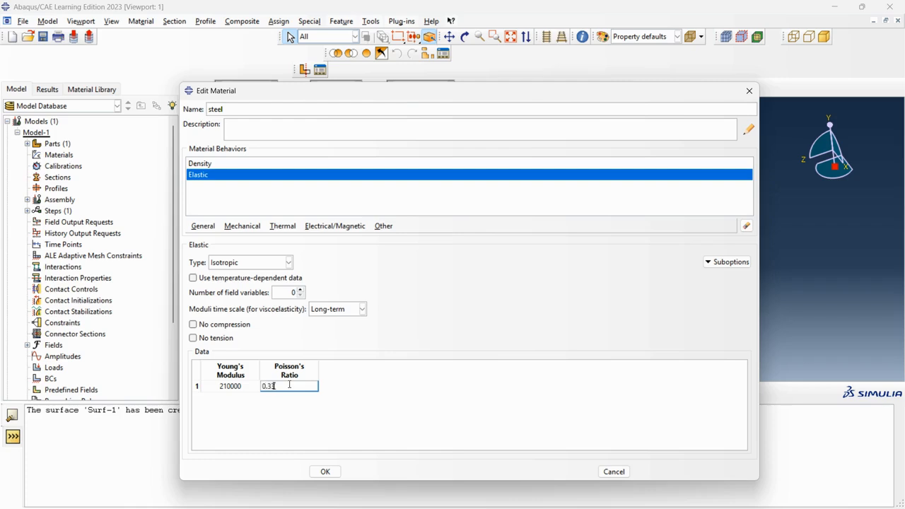
key("BackSpace")
key("Return")
left_click(243, 225)
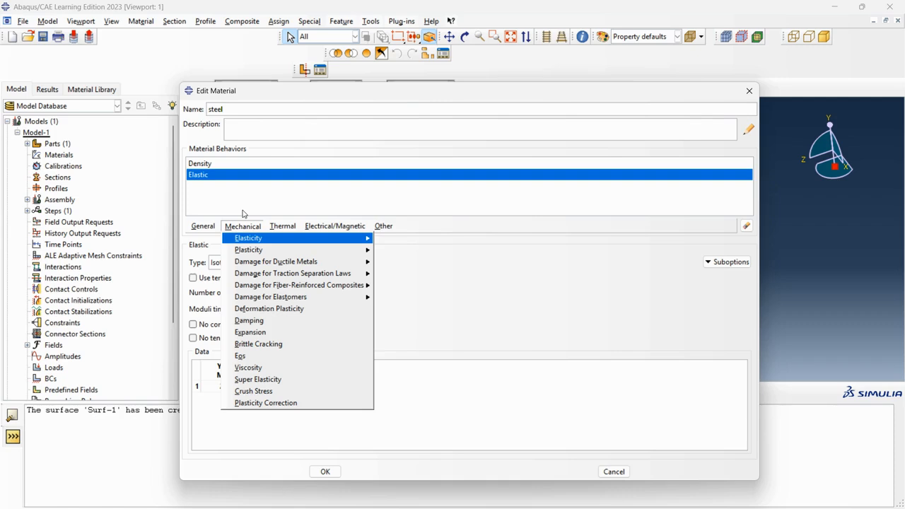
left_click(243, 212)
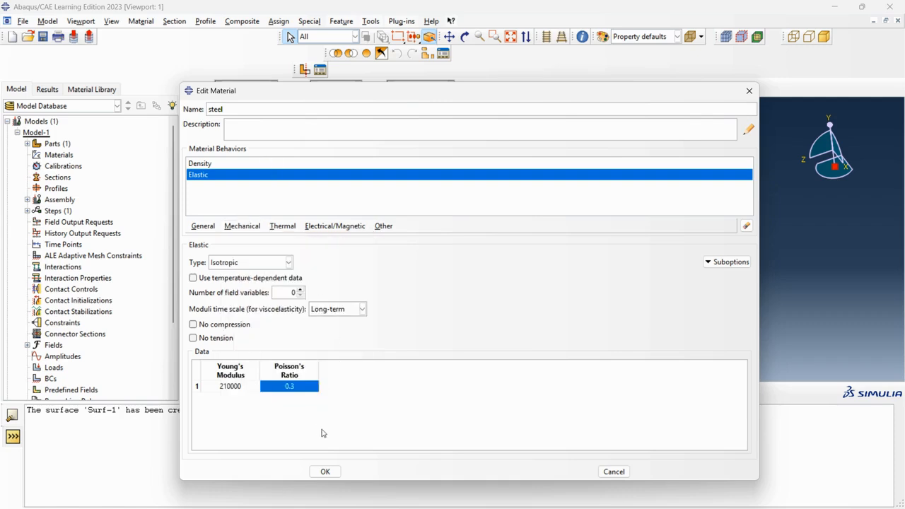
left_click(324, 468)
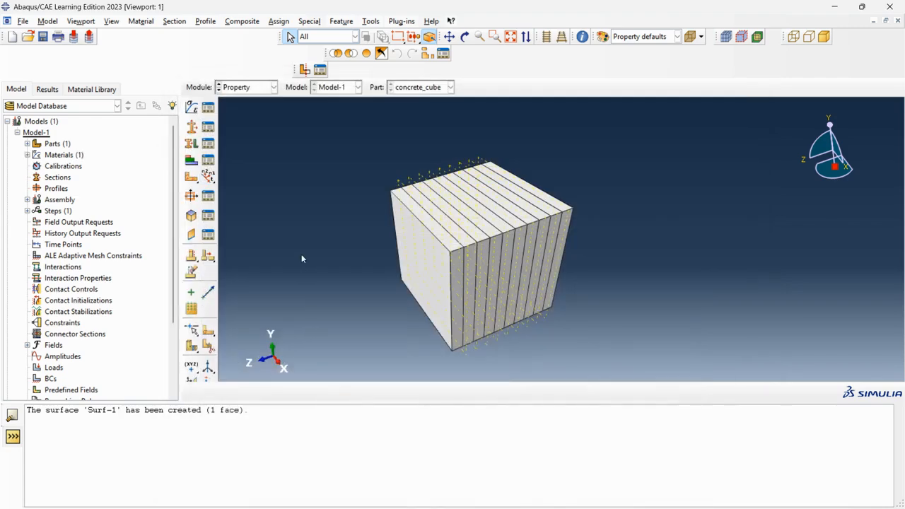
Step: Create a dependent instance of the concrete_cube part in the assembly
left_click(273, 87)
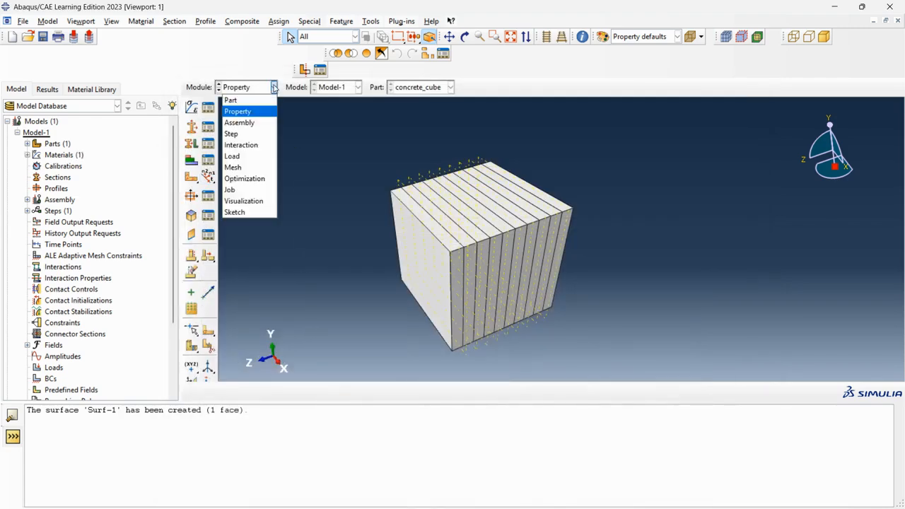
left_click(247, 111)
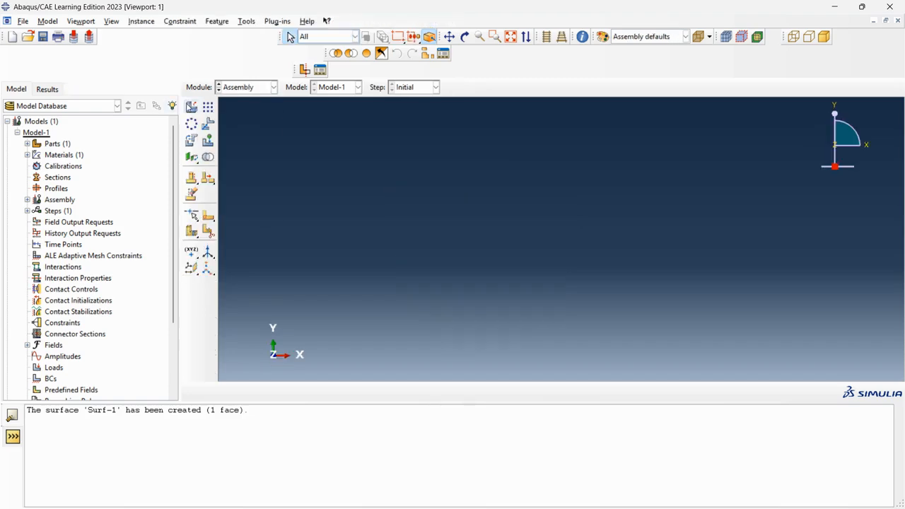
left_click(190, 106)
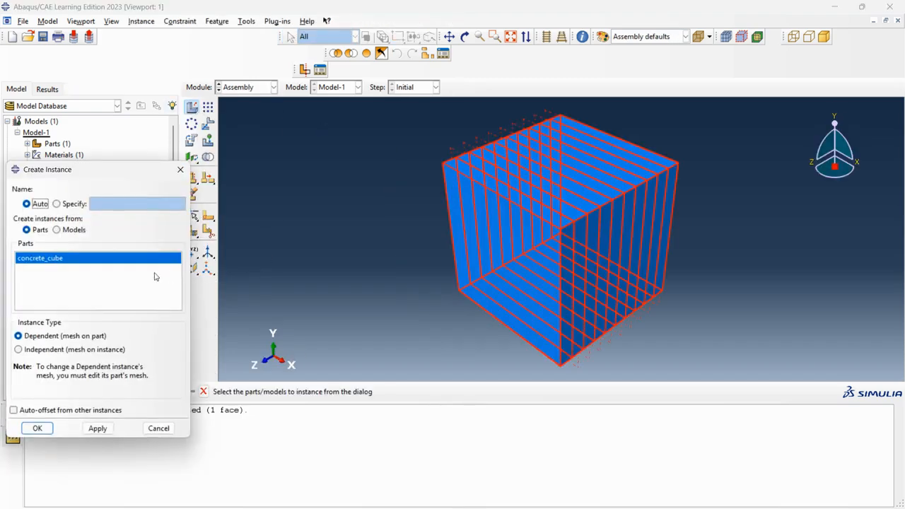
left_click(40, 428)
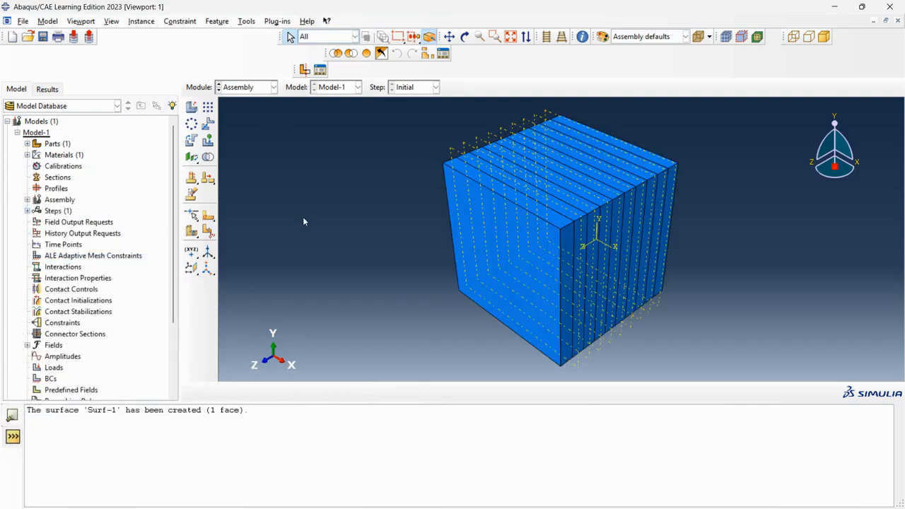
Step: Create a Static, General analysis step named loading_step after the Initial step
left_click(265, 88)
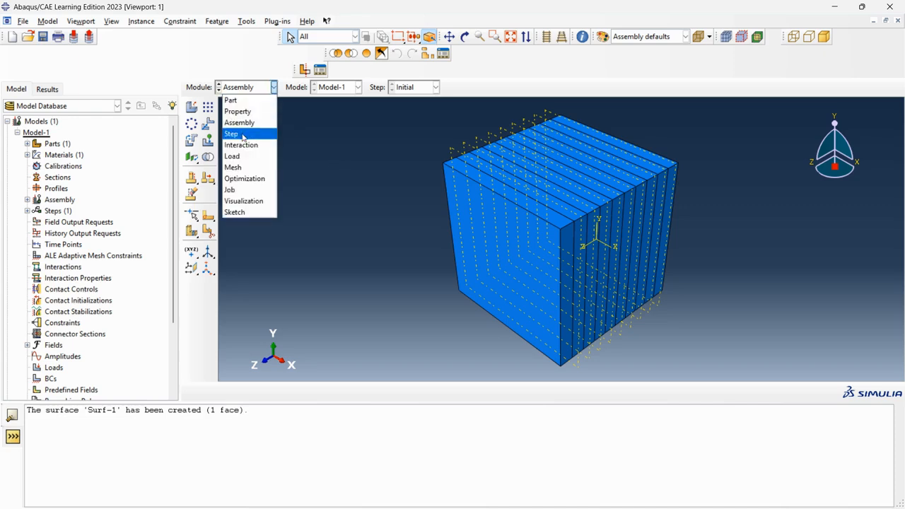
left_click(241, 133)
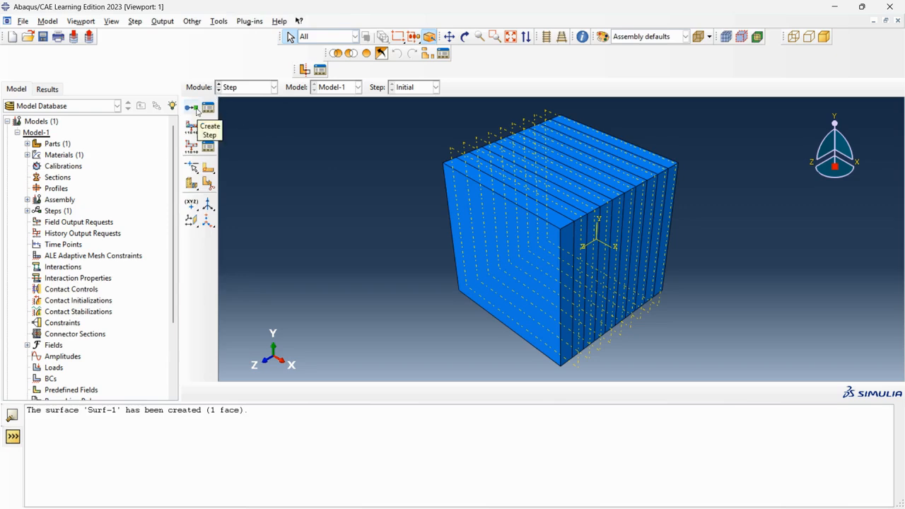
left_click(197, 110)
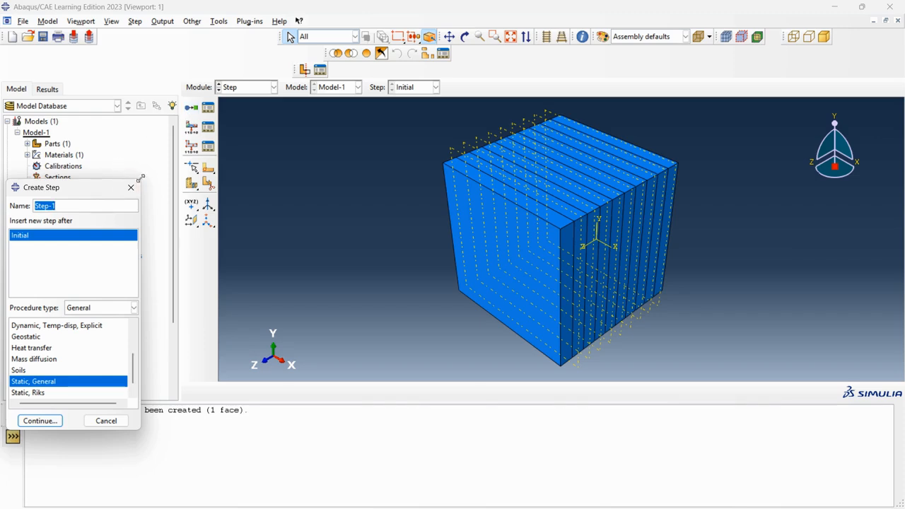
left_click(131, 187)
left_click(208, 106)
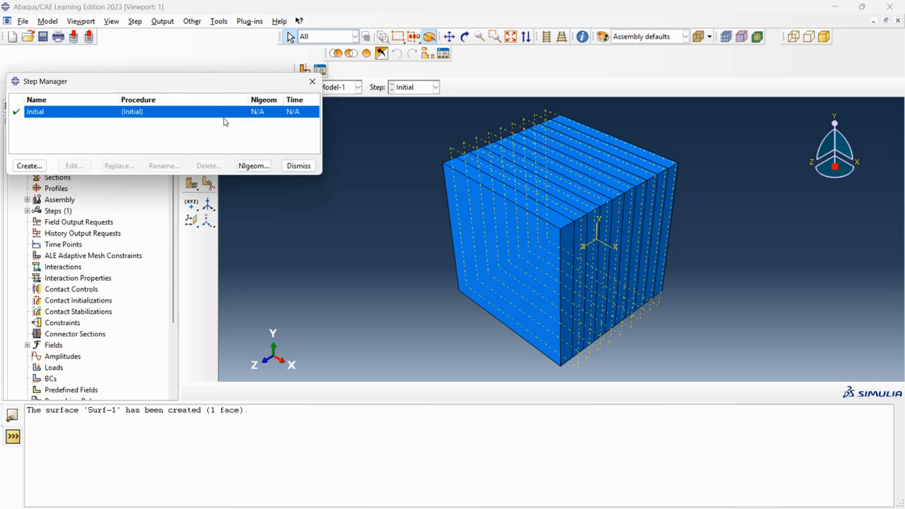
left_click(30, 165)
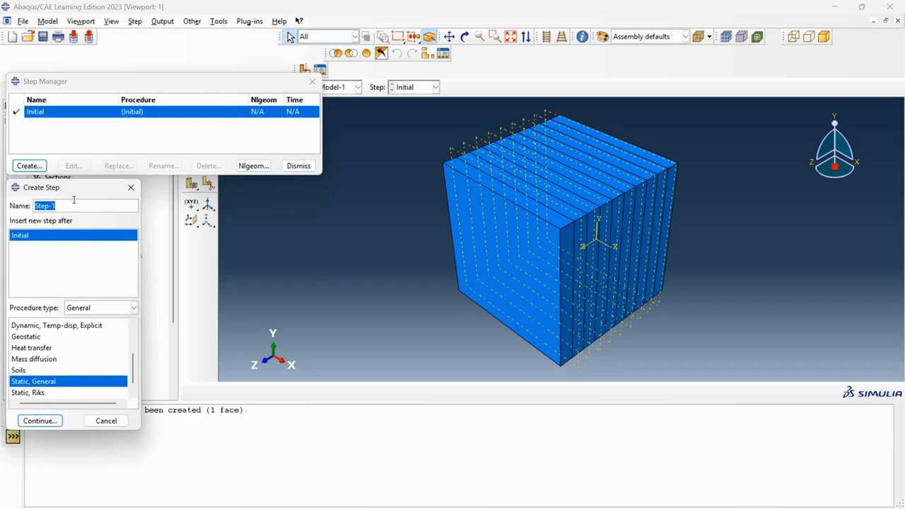
type("loading_step")
left_click(87, 309)
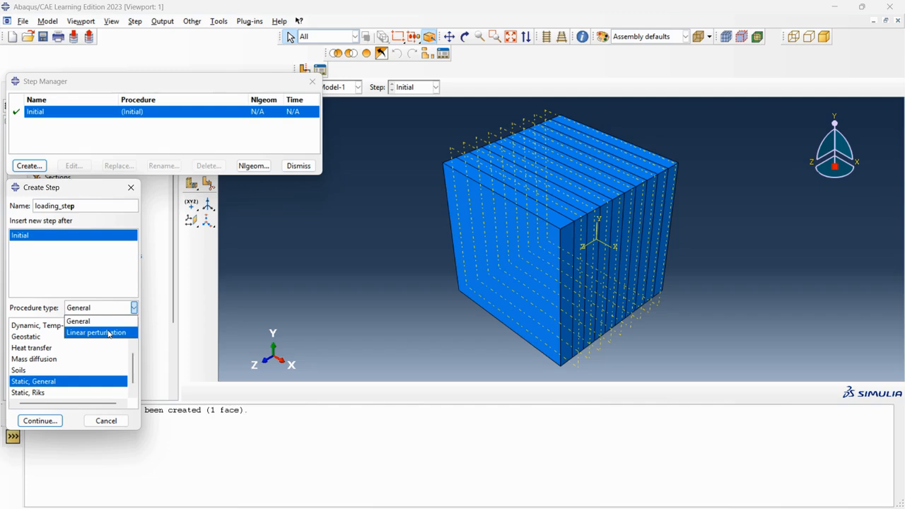
left_click(102, 324)
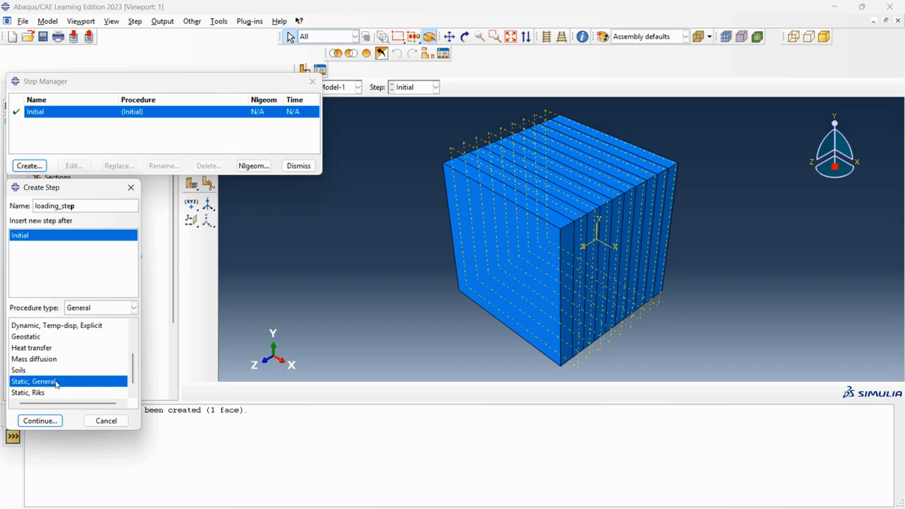
left_click(40, 420)
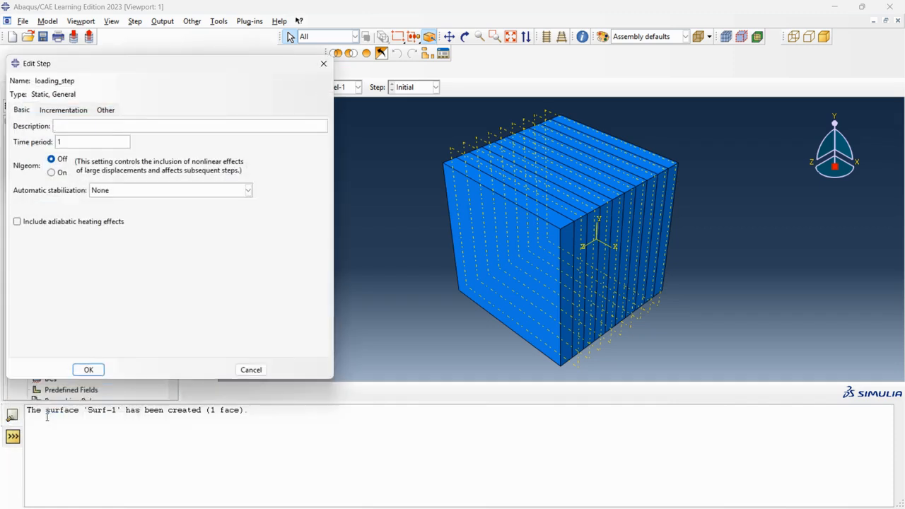
Step: Set the initial increment size of loading_step to 0.001 with automatic incrementation and save the step
left_click(74, 116)
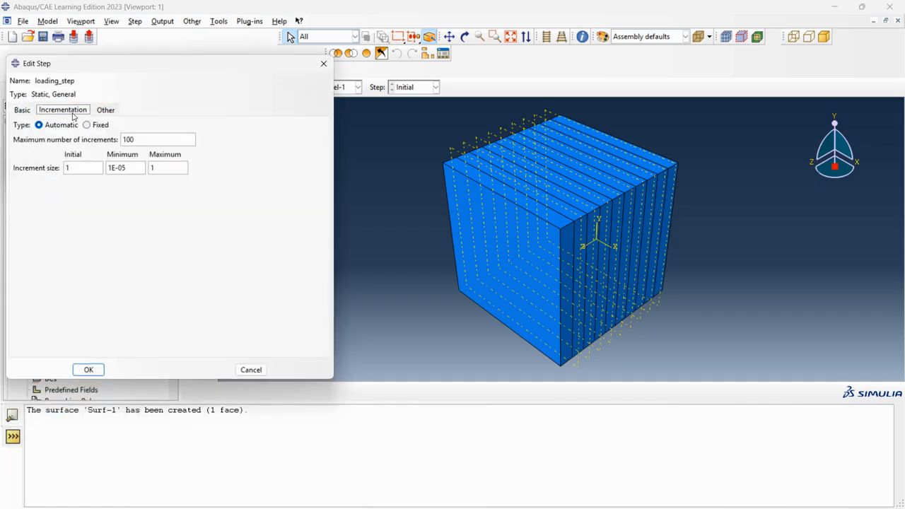
left_click_drag(81, 168, 60, 171)
type("0.00")
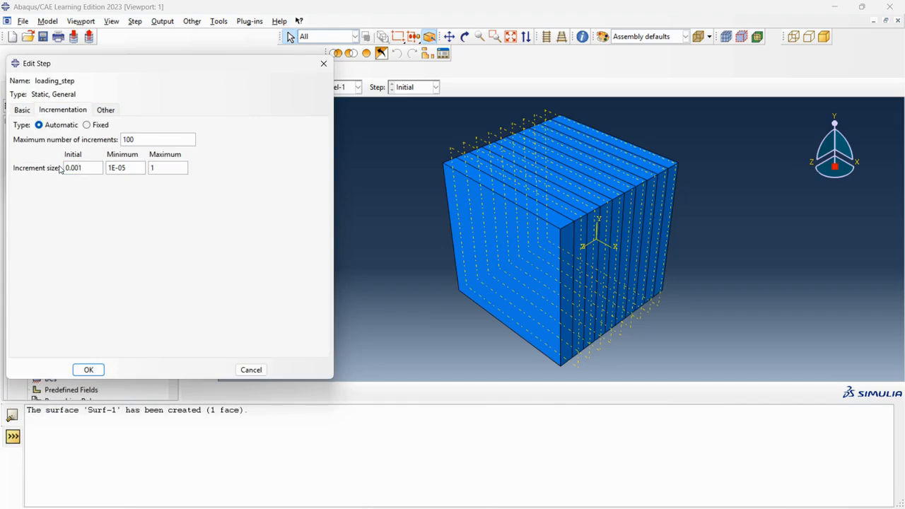
type("1")
double_click(151, 167)
left_click(89, 371)
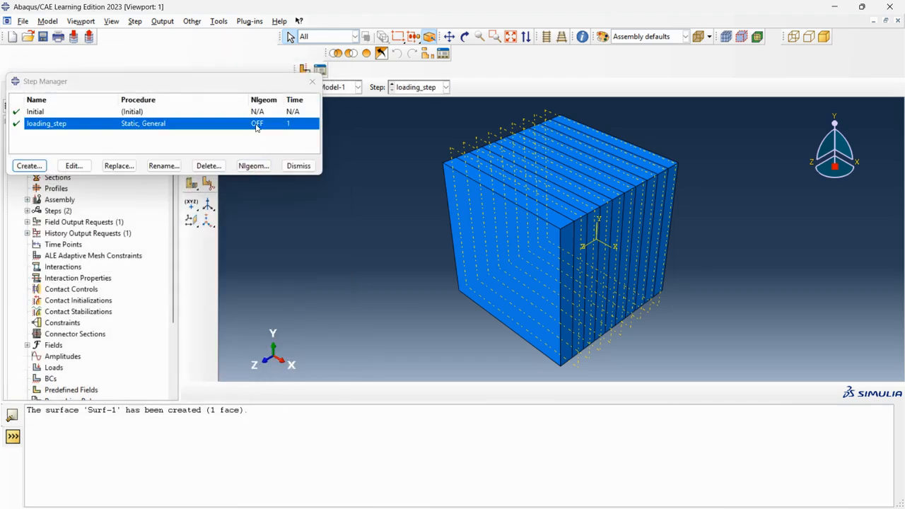
left_click(74, 166)
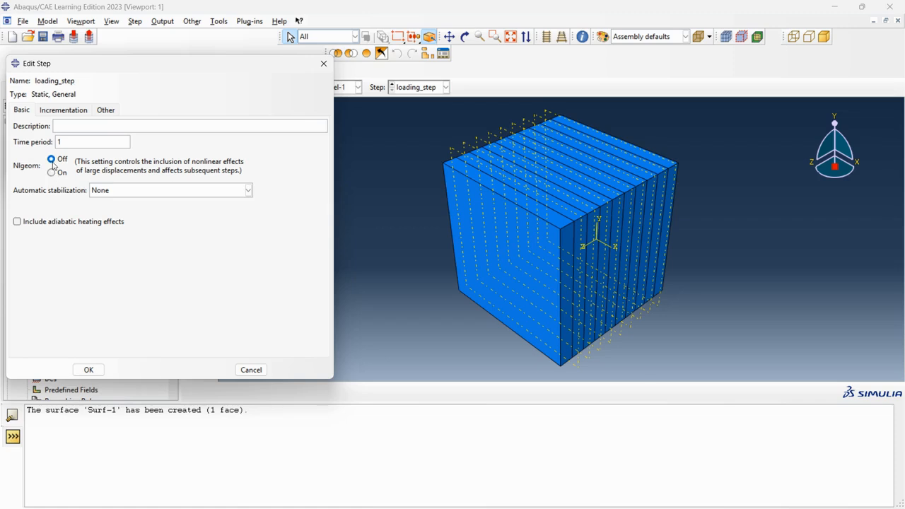
left_click(251, 369)
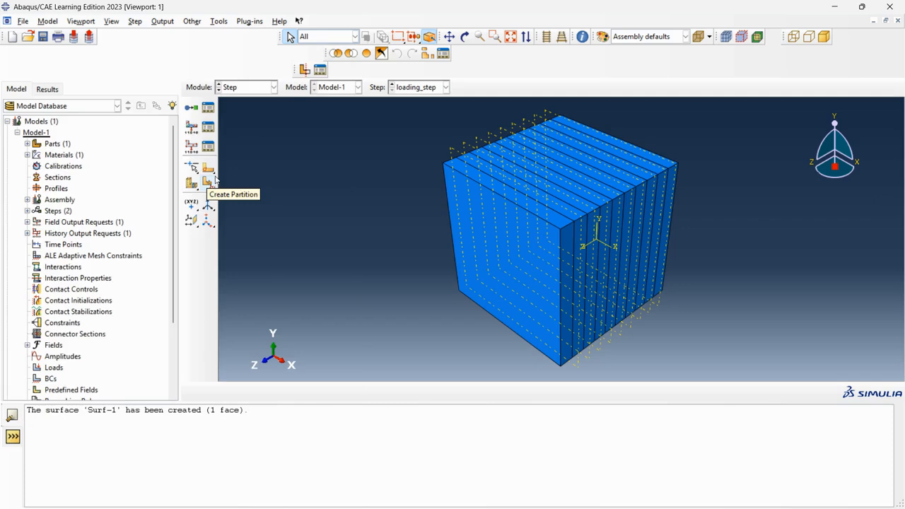
left_click(273, 87)
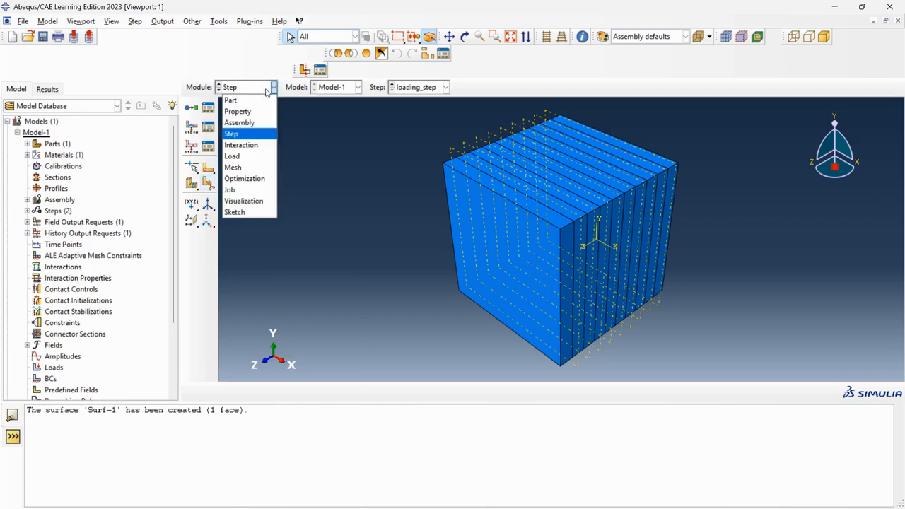
left_click(241, 145)
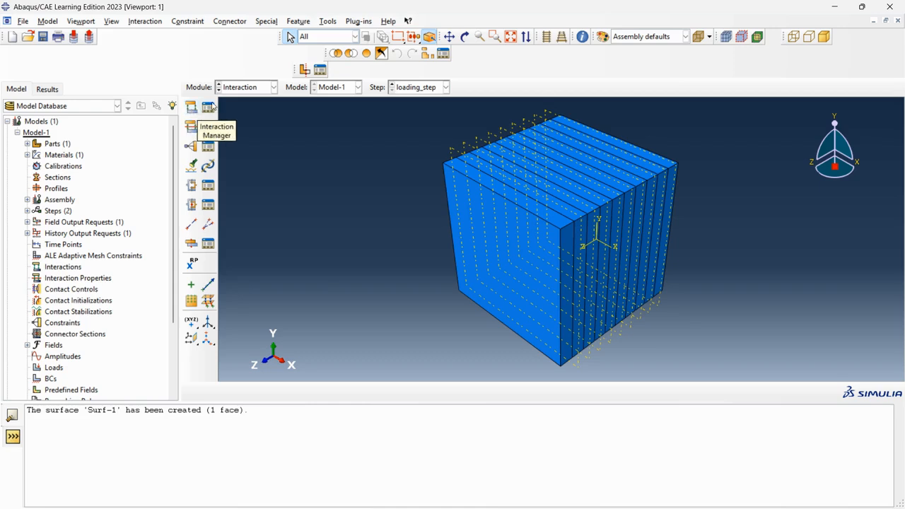
Step: Create a solid, homogeneous section that uses the steel material
left_click(231, 88)
left_click(239, 111)
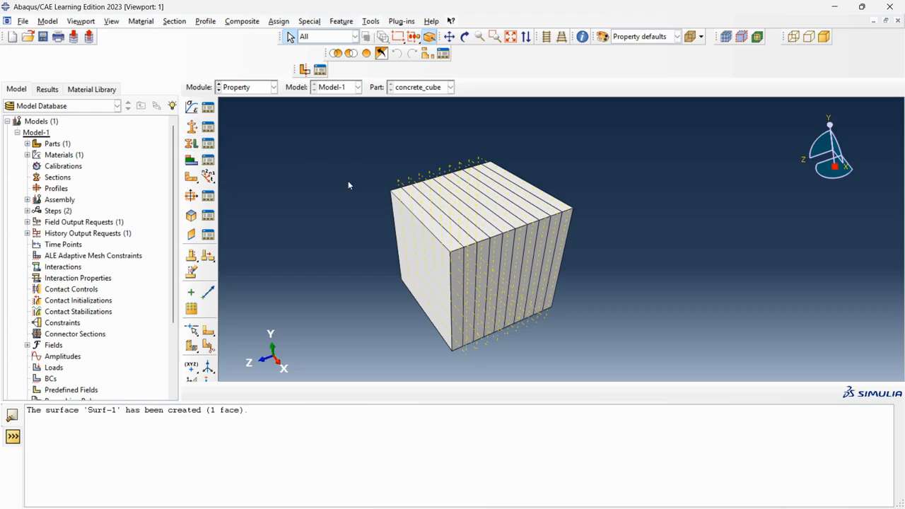
left_click(192, 127)
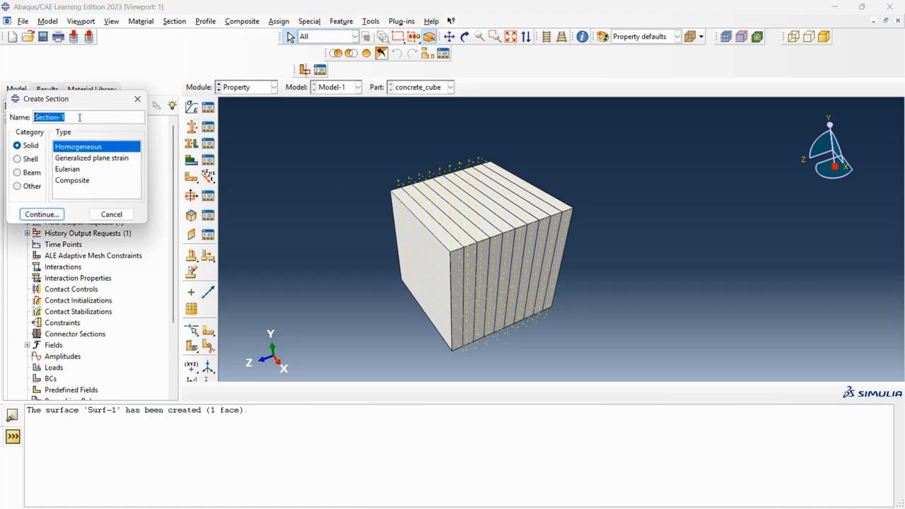
left_click(41, 214)
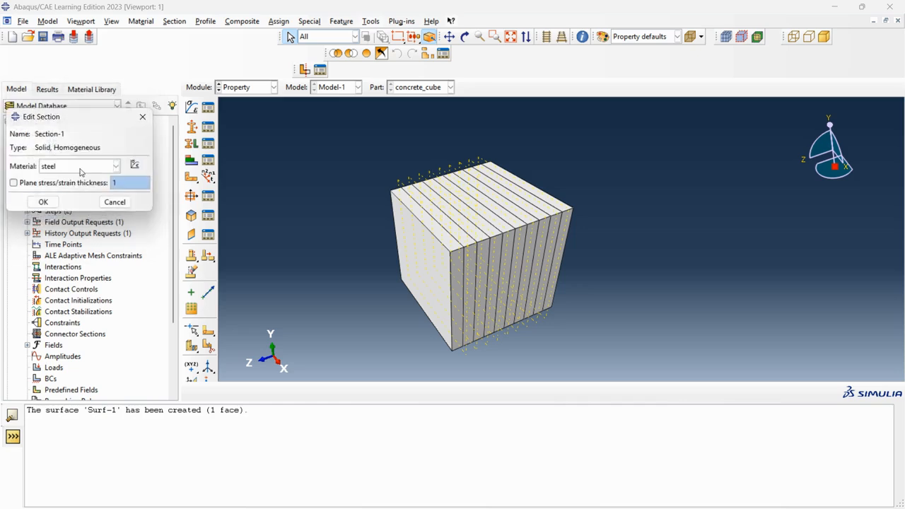
left_click(73, 166)
left_click(78, 167)
left_click(43, 202)
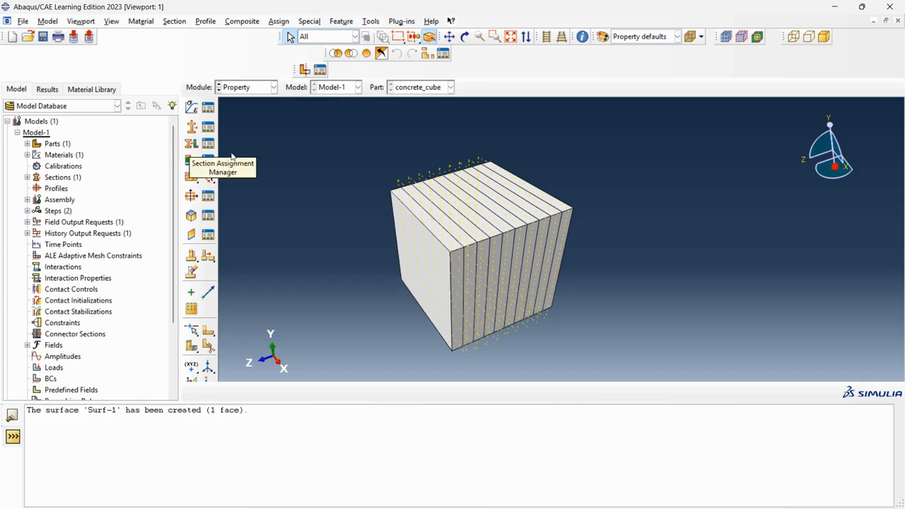
Step: Assign the solid homogeneous steel section to all regions of the concrete_cube part
left_click(191, 144)
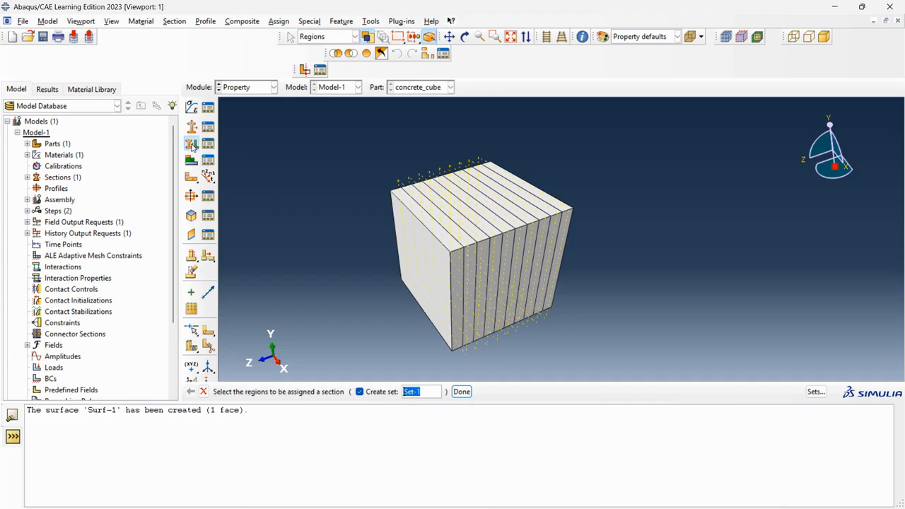
left_click_drag(299, 125, 628, 355)
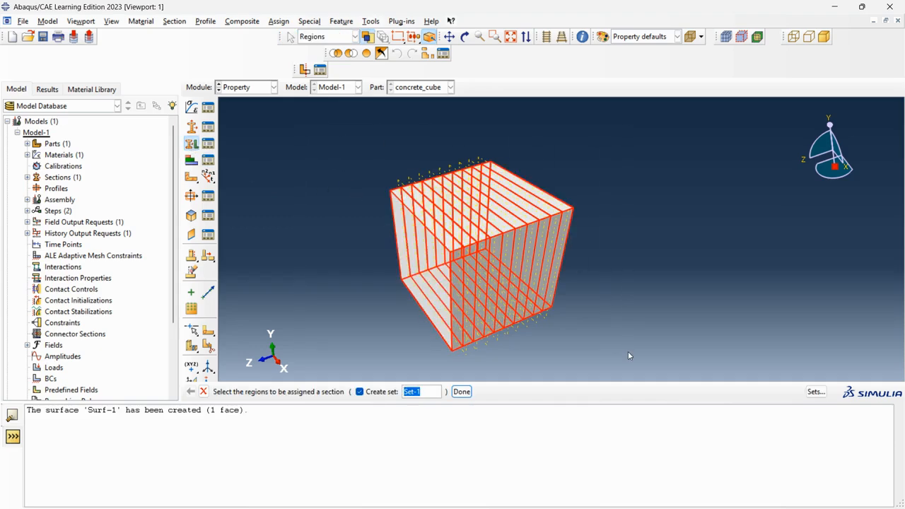
left_click(461, 391)
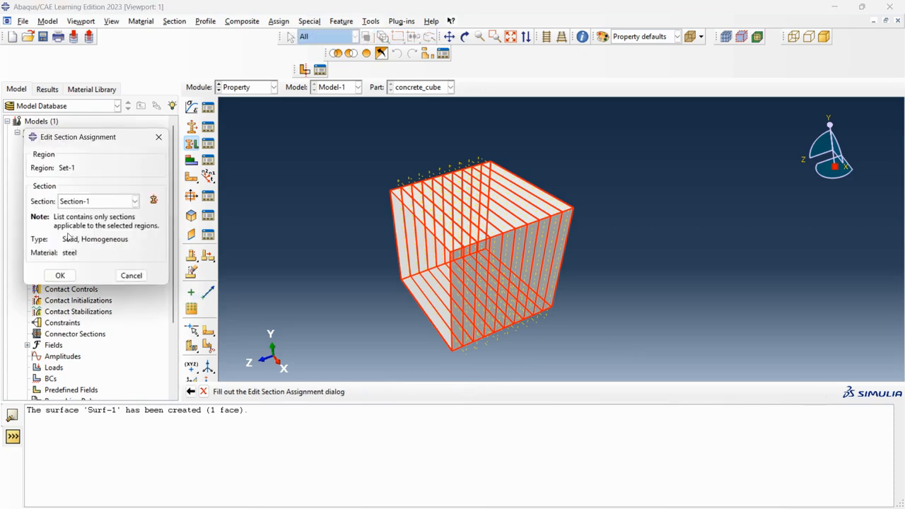
left_click(60, 275)
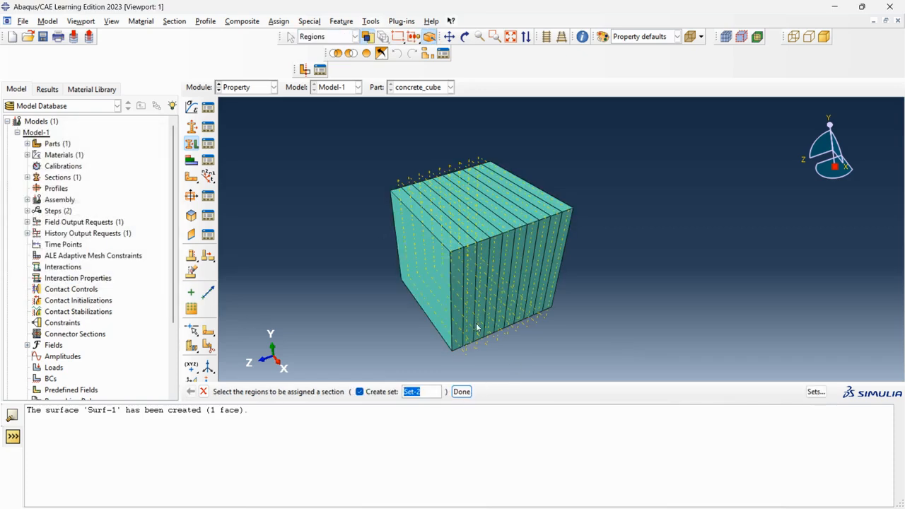
left_click(203, 392)
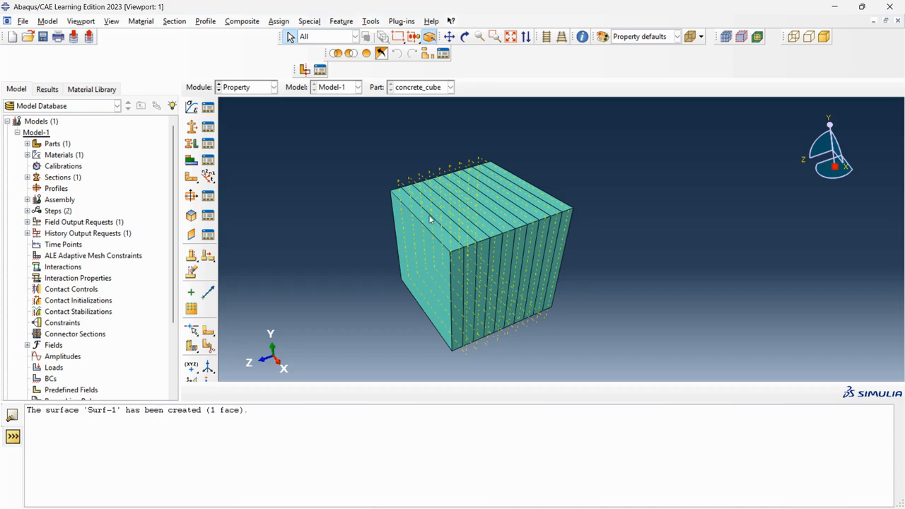
Step: In the Interaction module, create a surface named Surf-1_top on the outermost top-face strip at the low-Z end of the cube
left_click(242, 90)
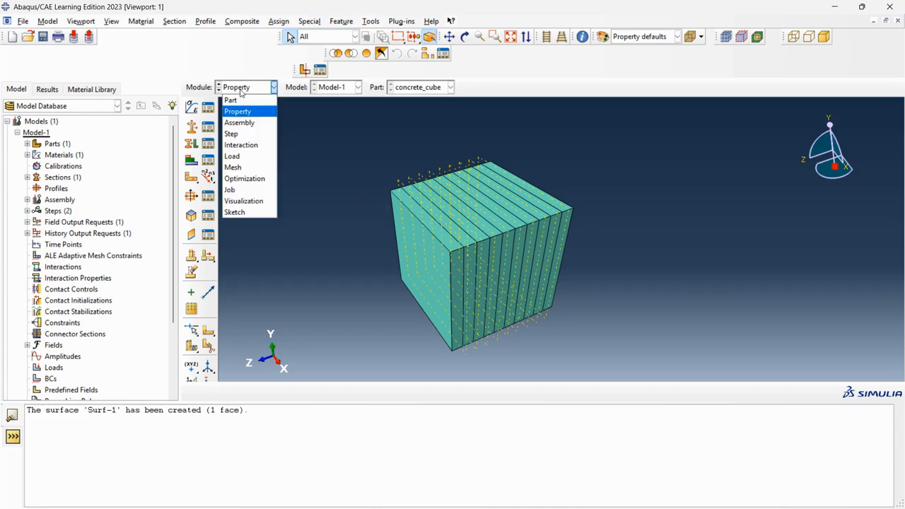
left_click(242, 144)
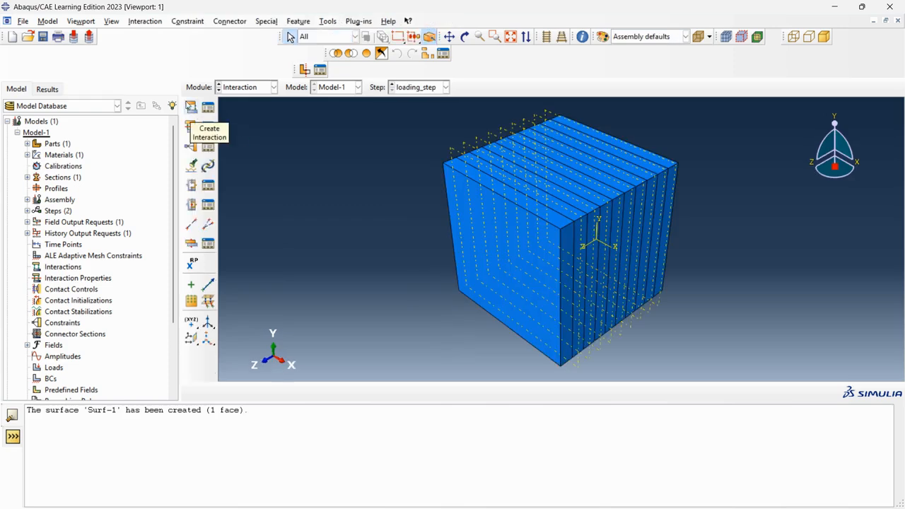
left_click(328, 22)
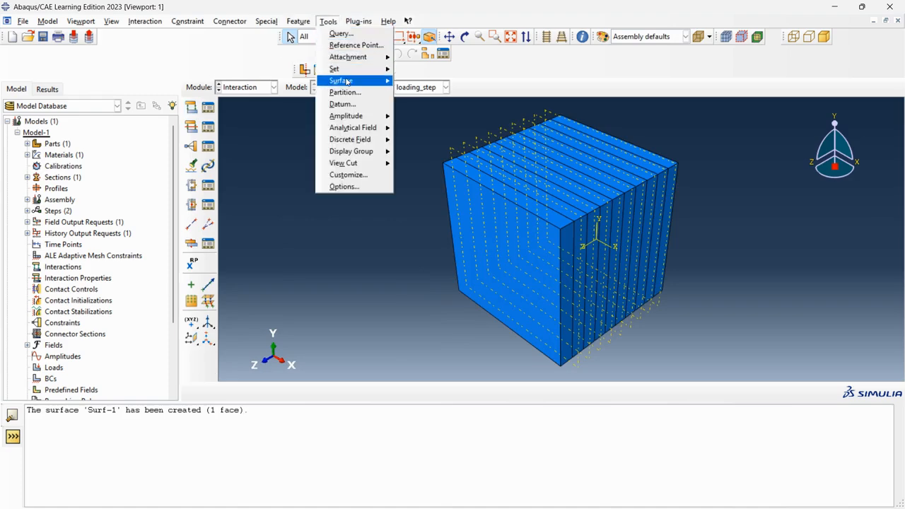
mouse_move(371, 82)
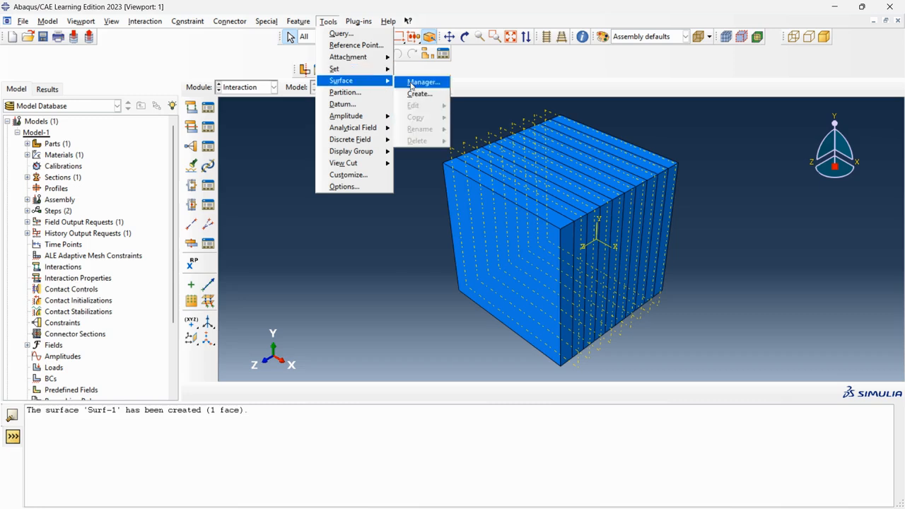
left_click(417, 94)
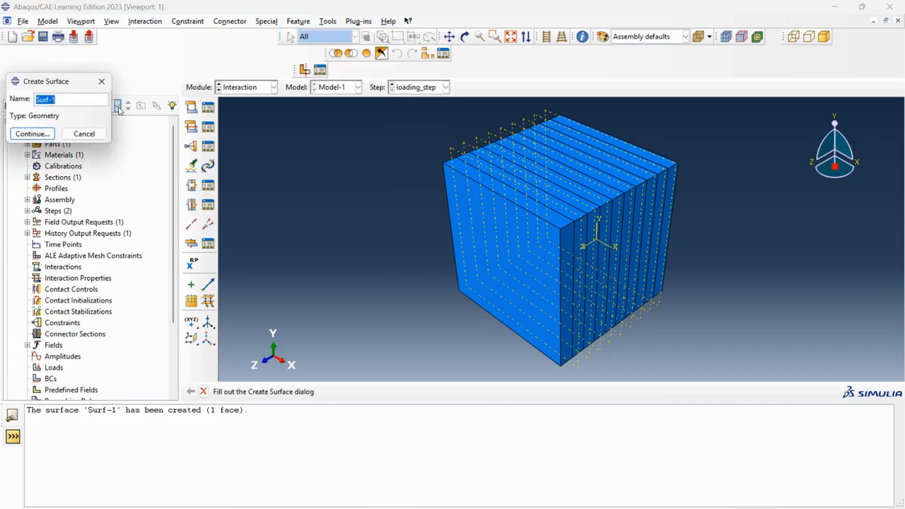
left_click(60, 97)
type("_top")
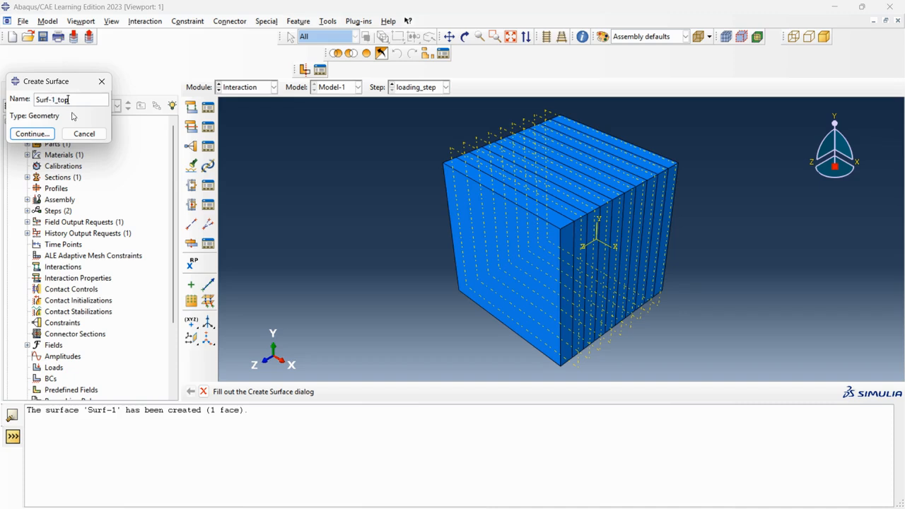
left_click(35, 134)
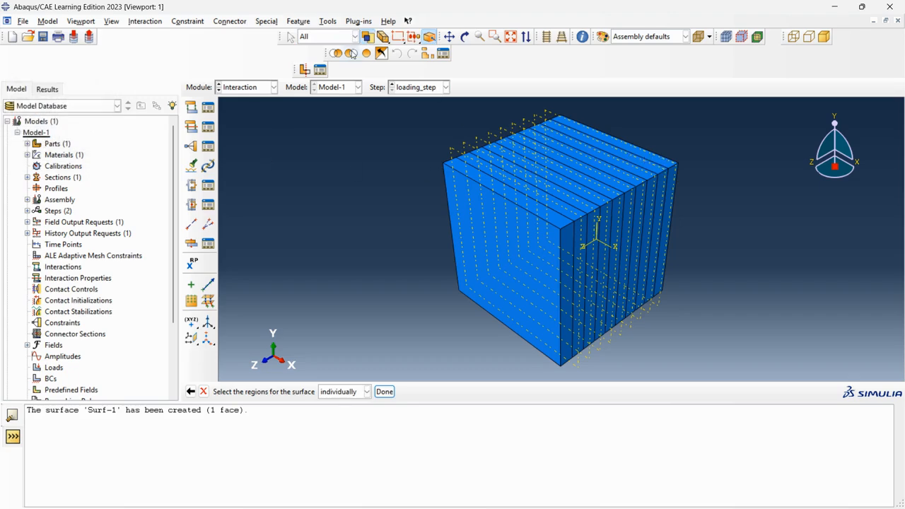
left_click(464, 36)
left_click_drag(485, 179, 562, 240)
left_click(461, 39)
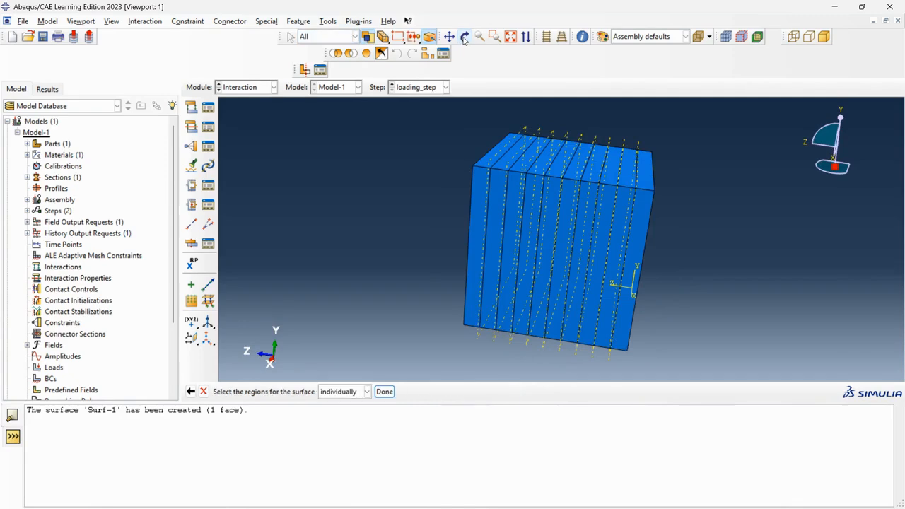
left_click(644, 175)
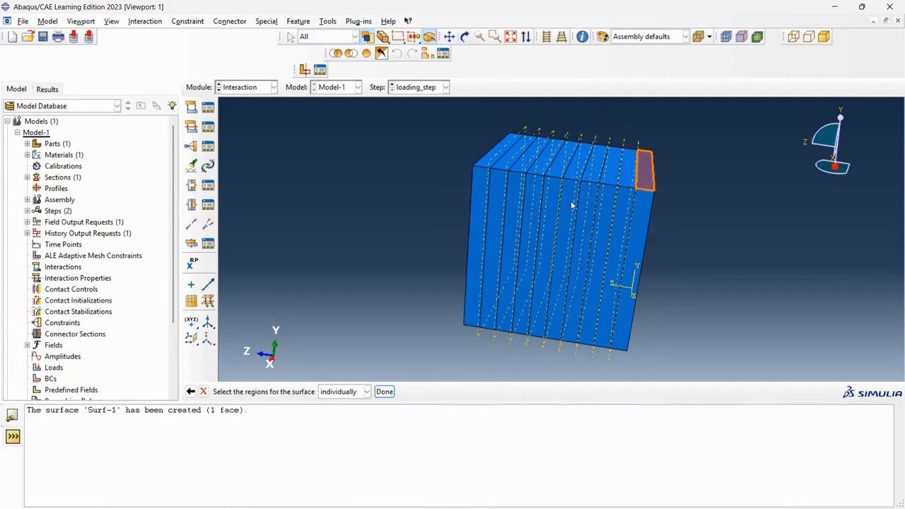
left_click(385, 392)
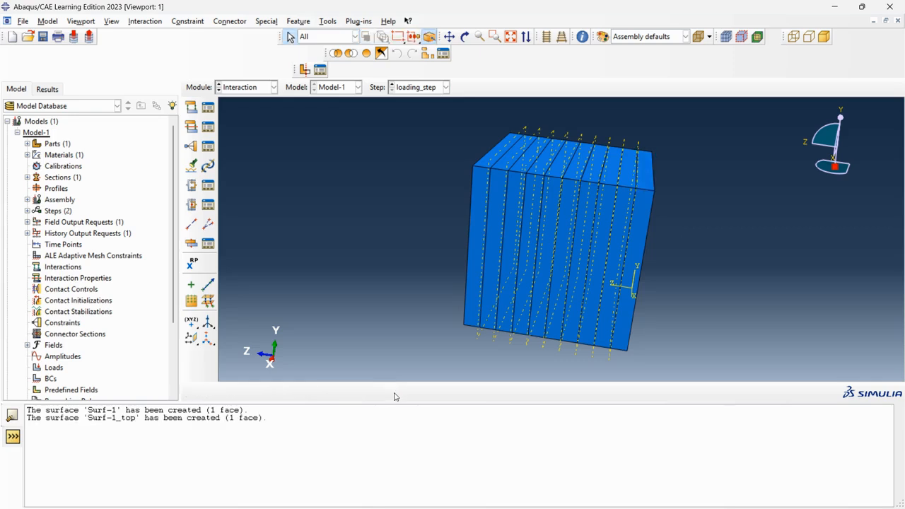
Step: Create a surface named Surf-2_top on the second top-face strip, next to Surf-1_top
left_click(327, 21)
mouse_move(357, 81)
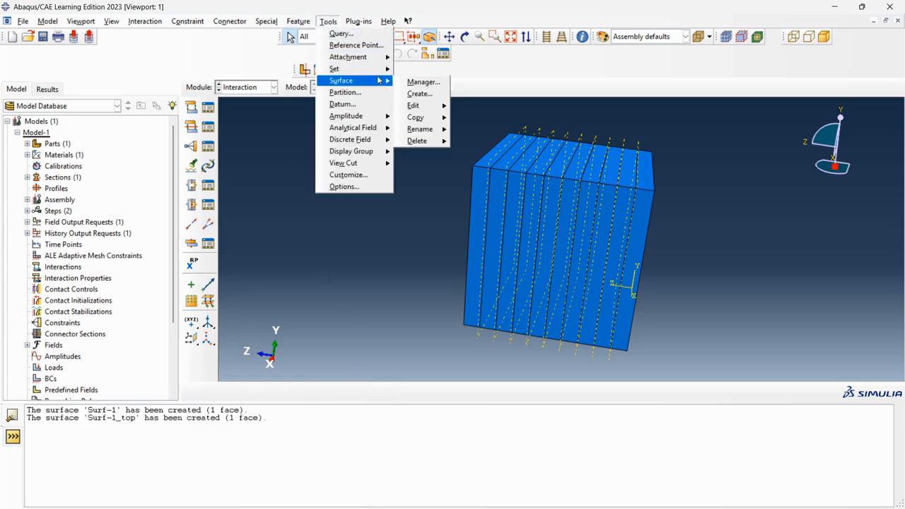
left_click(419, 82)
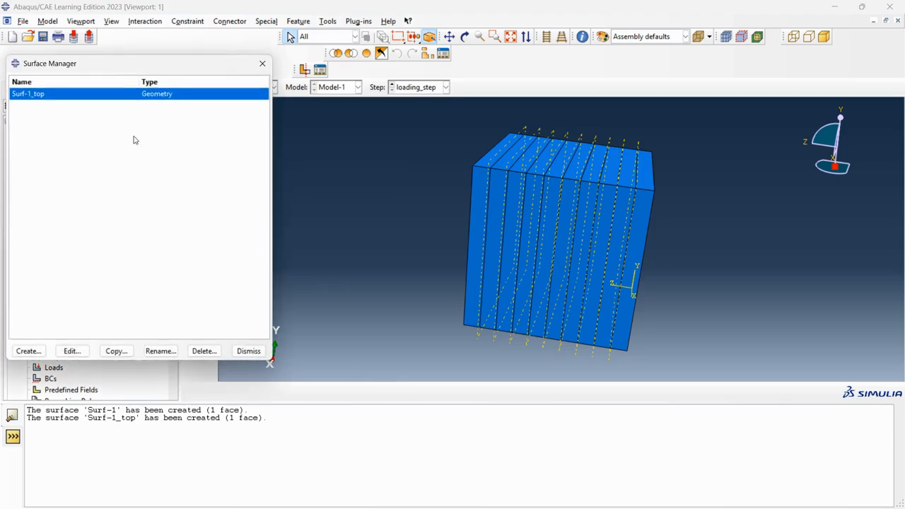
left_click(28, 351)
left_click(74, 103)
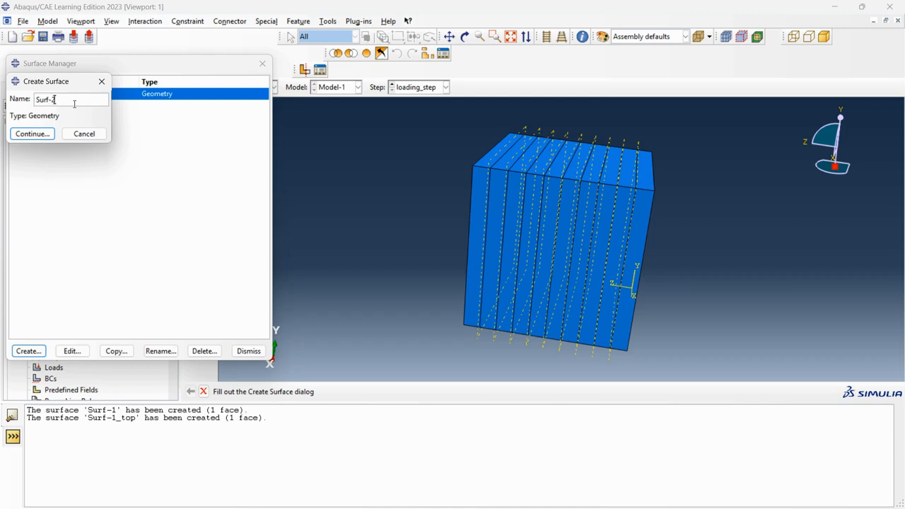
type("_to^^")
key("BackSpace")
key("BackSpace")
type("p")
key("BackSpace")
key("BackSpace")
type("op")
left_click(32, 134)
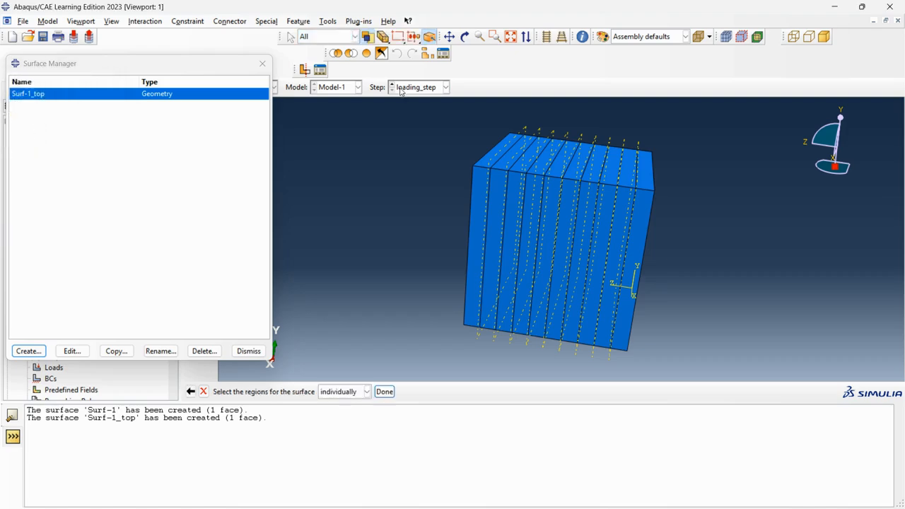
left_click(629, 176)
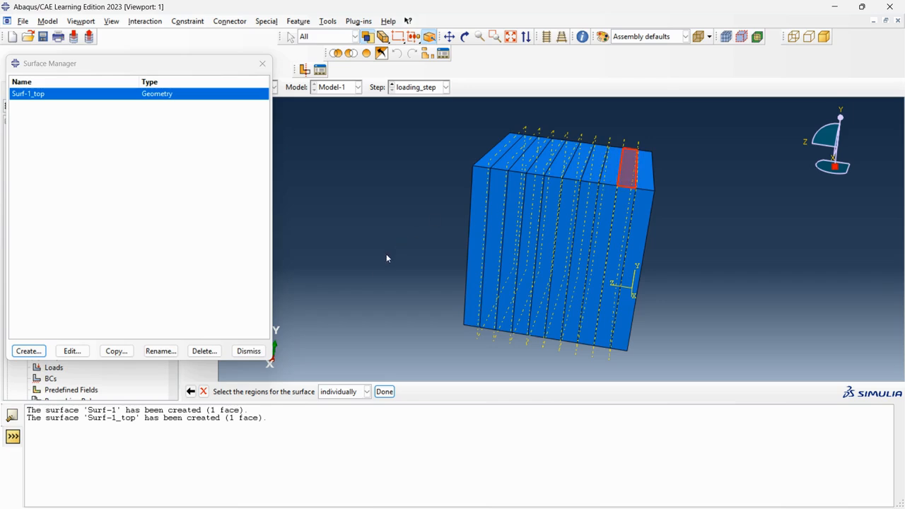
left_click(384, 392)
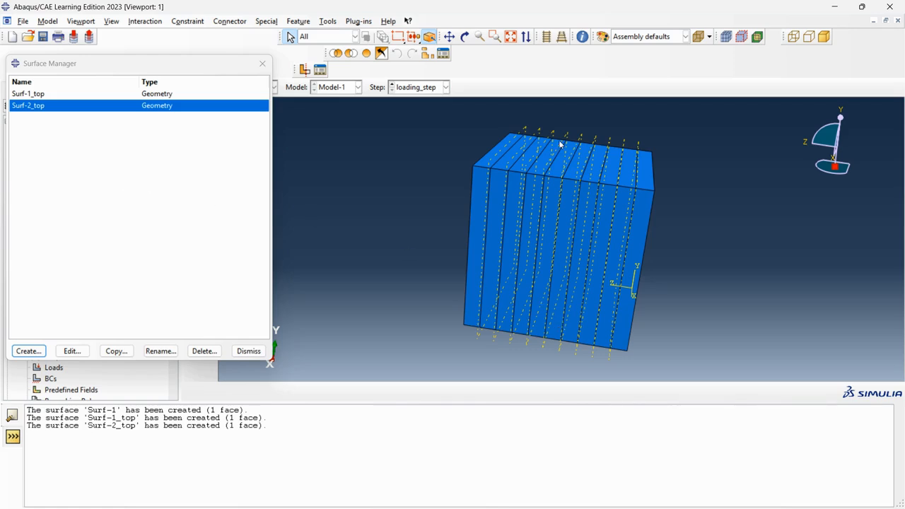
Step: Create a surface named Surf-3_top on the third top-face strip from the low-Z end
left_click_drag(569, 223, 604, 274)
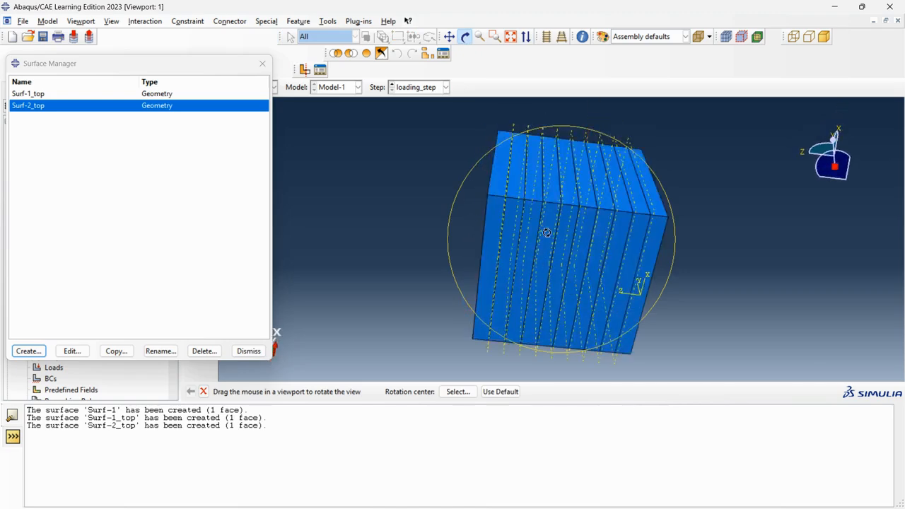
mouse_move(584, 157)
left_mouse_down()
mouse_move(548, 202)
mouse_move(546, 320)
left_mouse_up()
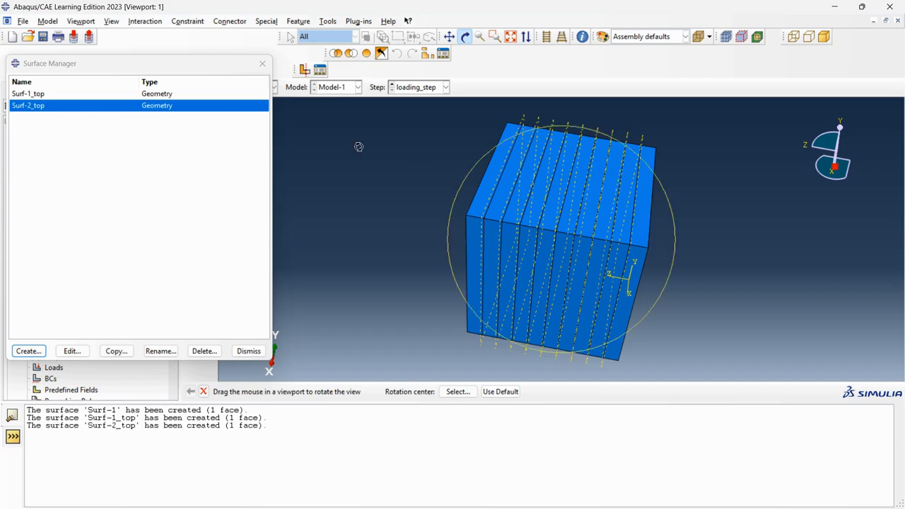
left_click(466, 38)
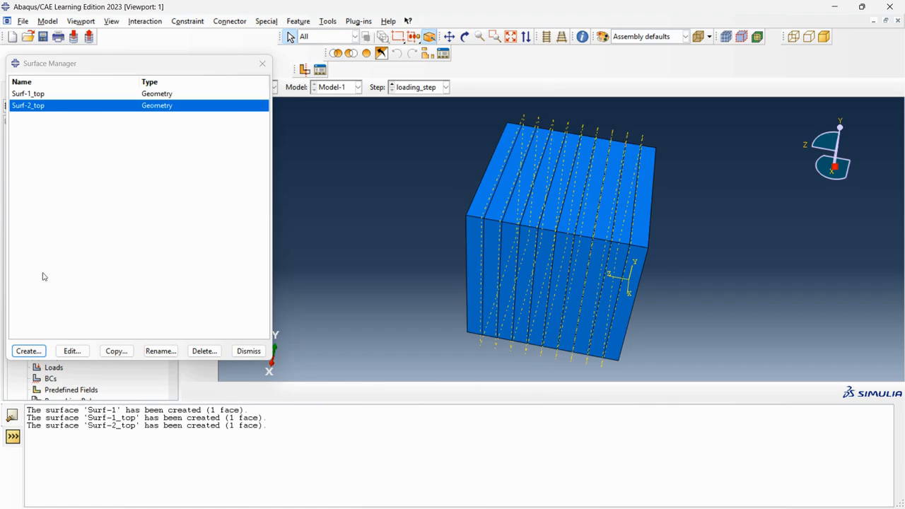
left_click(41, 349)
left_click(32, 133)
left_click(604, 212)
left_click(384, 391)
Step: Create a surface named Surf-4_top on the fourth top-face strip from the low-Z end
left_click(28, 351)
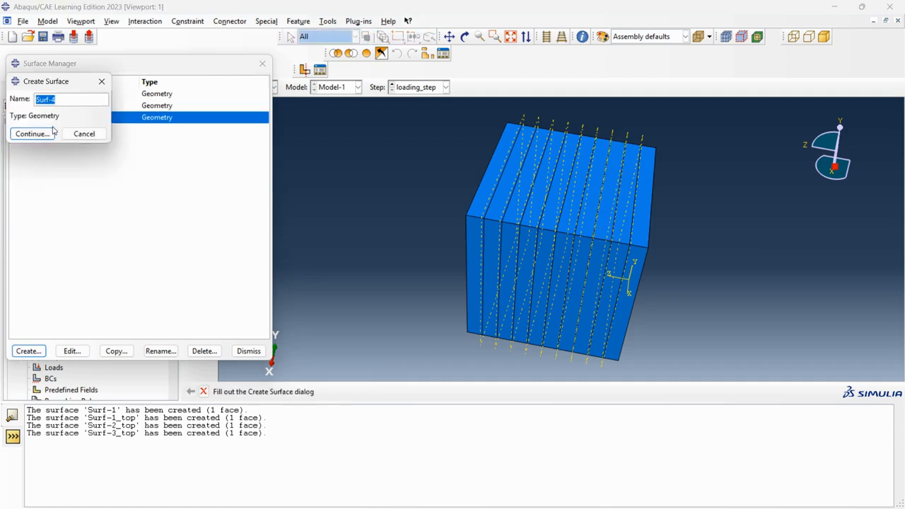
left_click(67, 99)
type("_top")
left_click(31, 132)
Step: Create a surface named Surf-5_top on the fifth top-face strip from the low-Z end
left_click(27, 353)
left_click(68, 99)
type("_top")
left_click(32, 133)
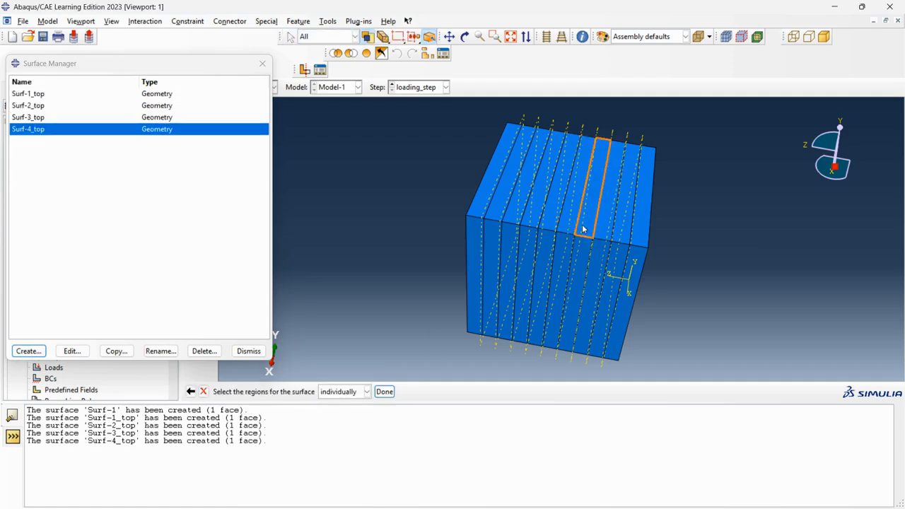
left_click(588, 228)
left_click(384, 390)
Step: Create a surface named Surf-6_top on the sixth top-face strip from the low-Z end
left_click(28, 351)
left_click(67, 99)
type("_top")
left_click(32, 133)
left_click(566, 205)
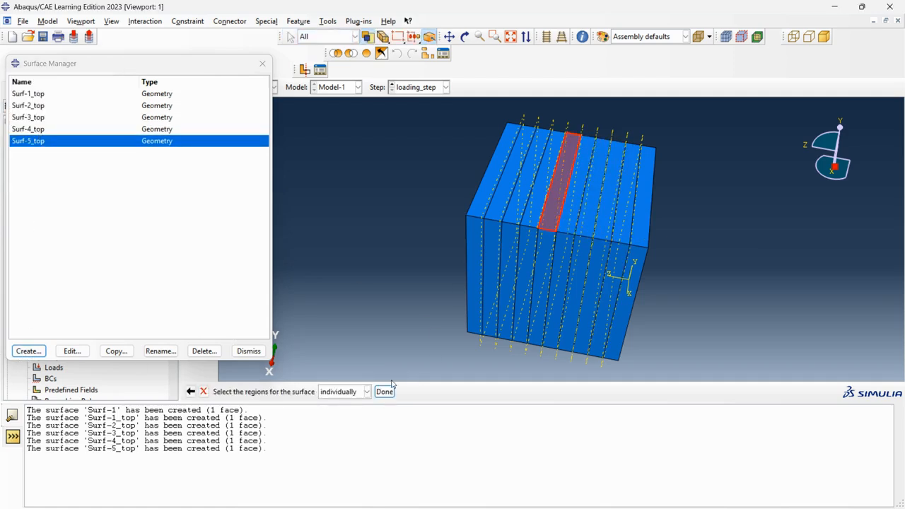
left_click(384, 390)
Step: Create a surface named Surf-7_top on the seventh top-face strip from the low-Z end
left_click(29, 352)
key("End")
type("_top")
left_click(32, 133)
left_click(524, 177)
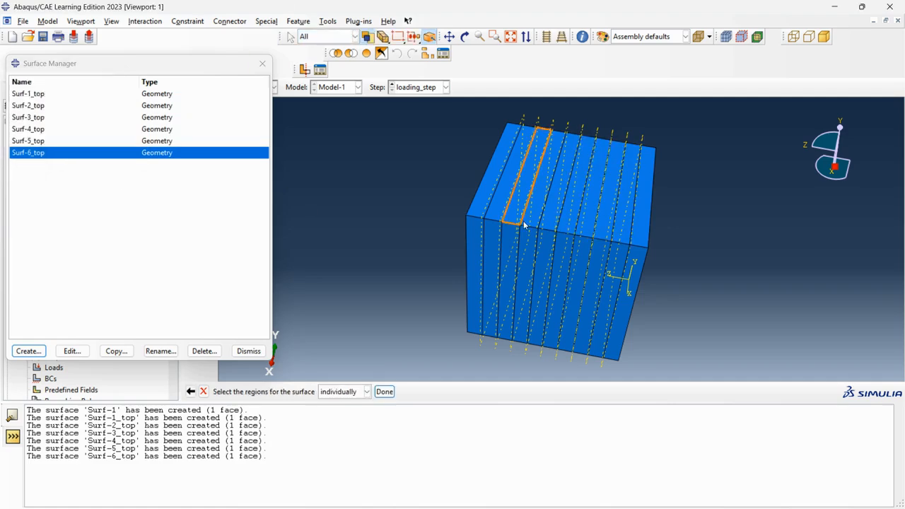
left_click(383, 390)
Step: Create a surface named Surf-8_top on the eighth top-face strip from the low-Z end
left_click(28, 352)
left_click(67, 99)
type("_top")
left_click(33, 134)
left_click(527, 177)
left_click(384, 391)
Step: Create surfaces named Surf-9_top and Surf-10_top on the last two top-face strips at the high-Z end
left_click(32, 351)
left_click(68, 99)
type("_top")
left_click(32, 133)
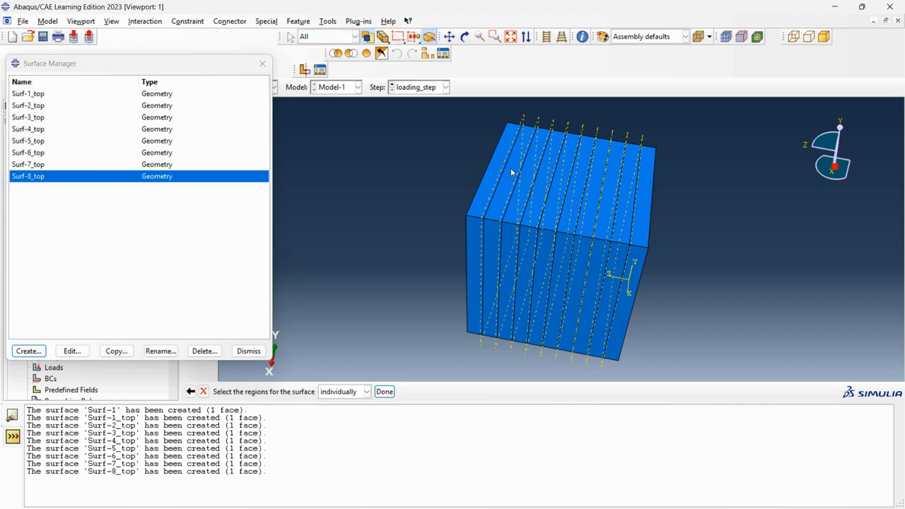
left_click(511, 172)
left_click(384, 391)
Step: Create a surface named Surf-1_bottom on the strip at the low-Z end of the cube's +Y face
left_click(464, 36)
left_click_drag(495, 283, 538, 276)
left_click_drag(529, 164, 582, 321)
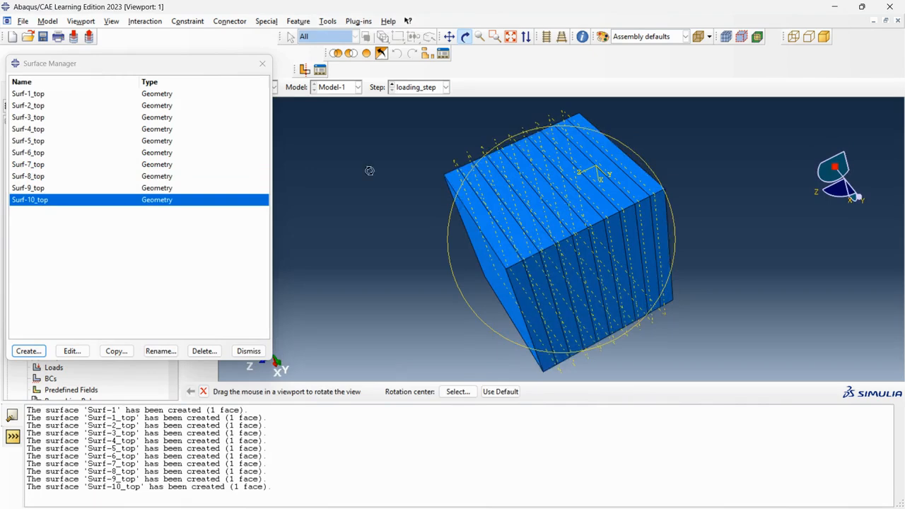
left_click(37, 106)
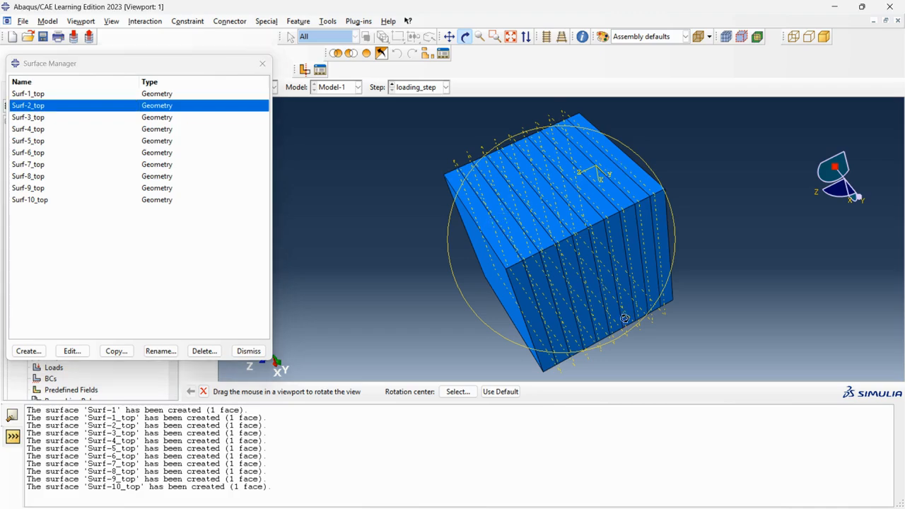
left_click_drag(610, 302, 602, 262)
mouse_move(581, 357)
left_mouse_down()
mouse_move(453, 340)
mouse_move(447, 364)
left_mouse_up()
mouse_move(523, 276)
left_mouse_down()
mouse_move(522, 291)
mouse_move(558, 318)
mouse_move(575, 317)
left_mouse_up()
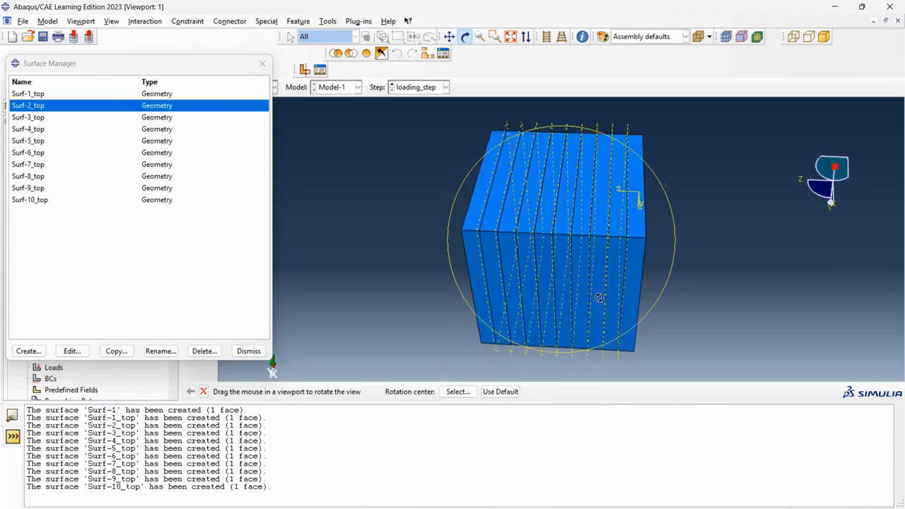
left_click_drag(604, 289, 611, 264)
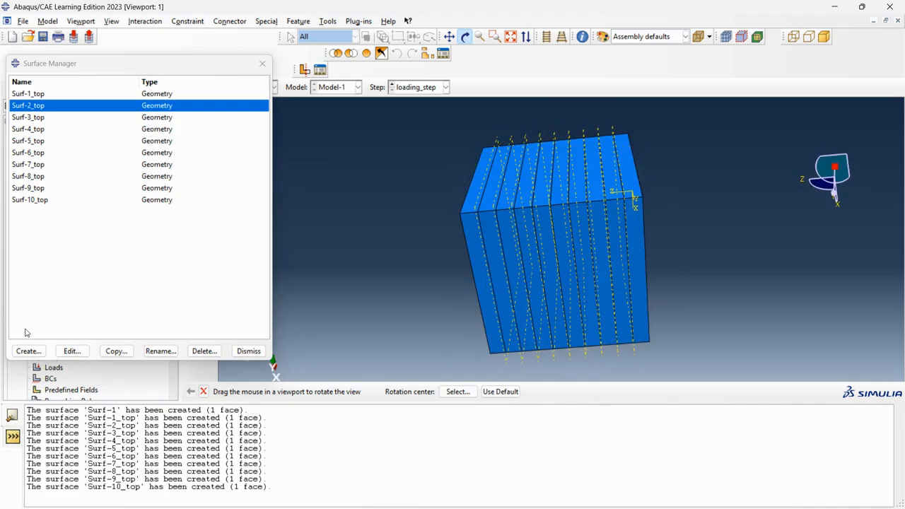
left_click(28, 351)
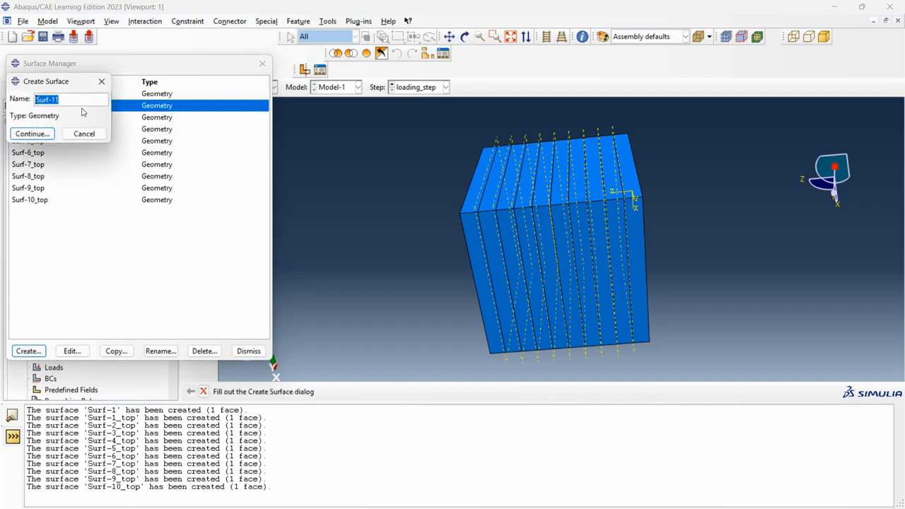
left_click(73, 102)
left_click(32, 134)
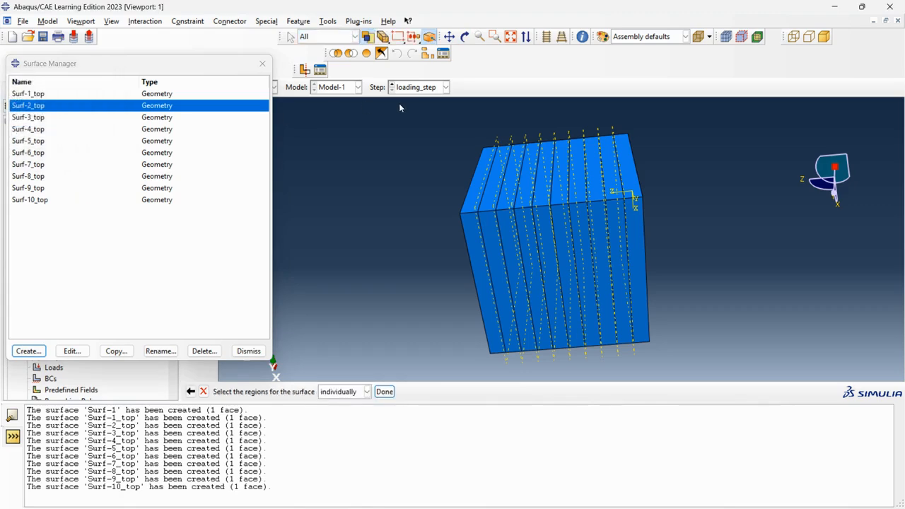
left_click(635, 248)
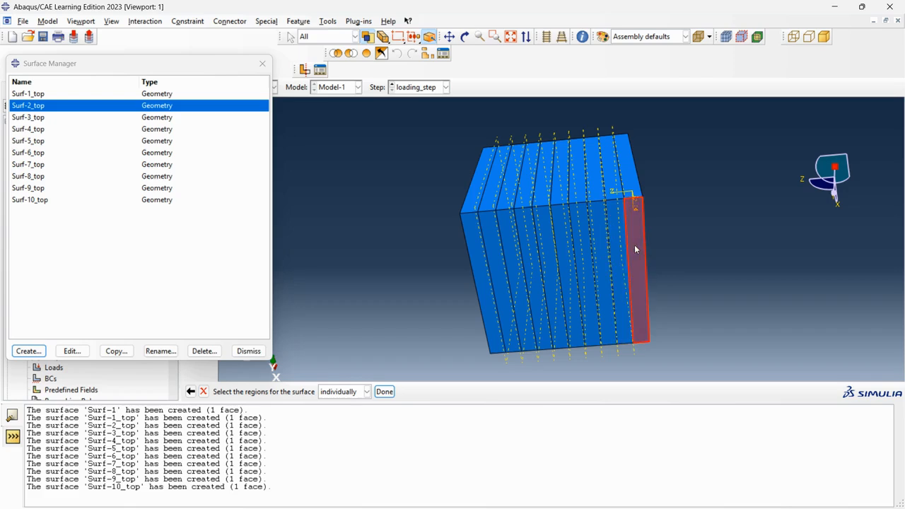
left_click(393, 389)
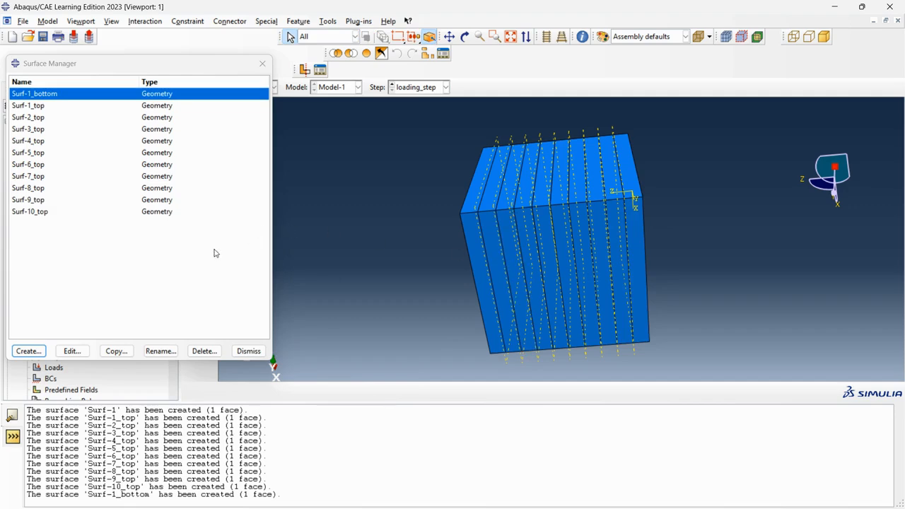
Step: Create a surface named Surf-2_bottom on the second strip from the low-Z end of the same face
left_click(39, 355)
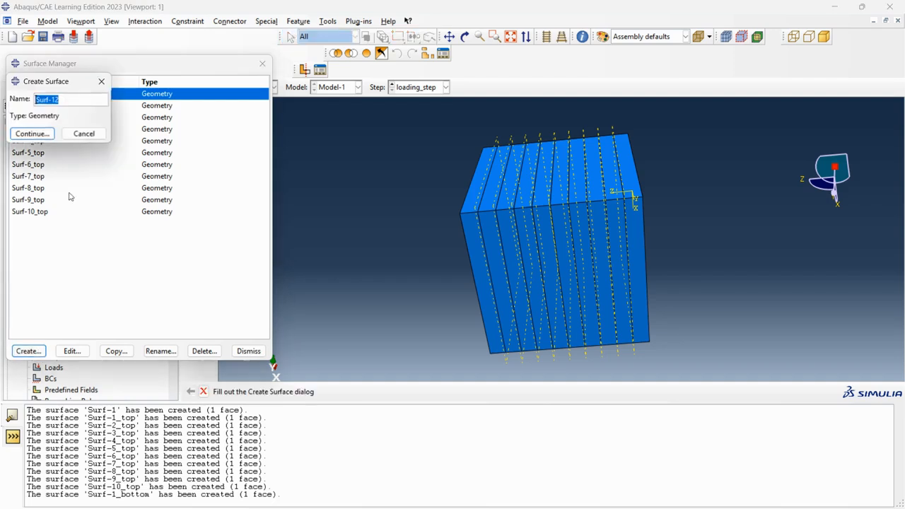
left_click(78, 100)
key("BackSpace")
key("BackSpace")
key("BackSpace")
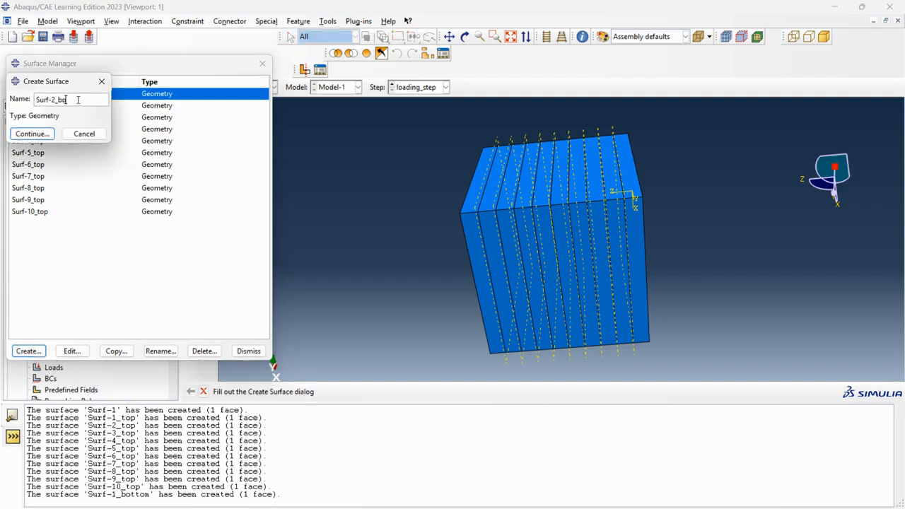
left_click(34, 133)
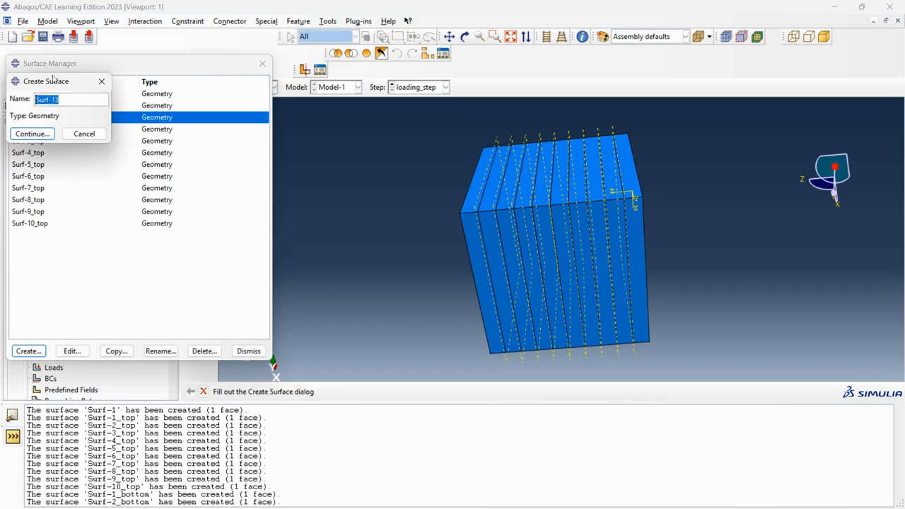
Step: Create a surface named Surf-3_bottom on the third strip from the low-Z end of the same face
type("Surf-3_bottom")
left_click(32, 132)
left_click(594, 283)
left_click(385, 391)
Step: Create a surface named Surf-4_bottom on the fourth strip from the low-Z end of the same face
left_click(34, 131)
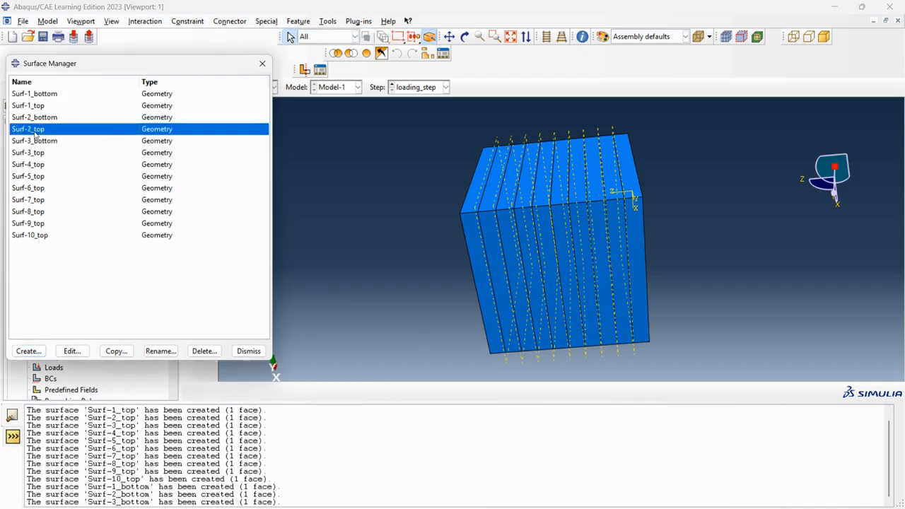
type("4_bottom")
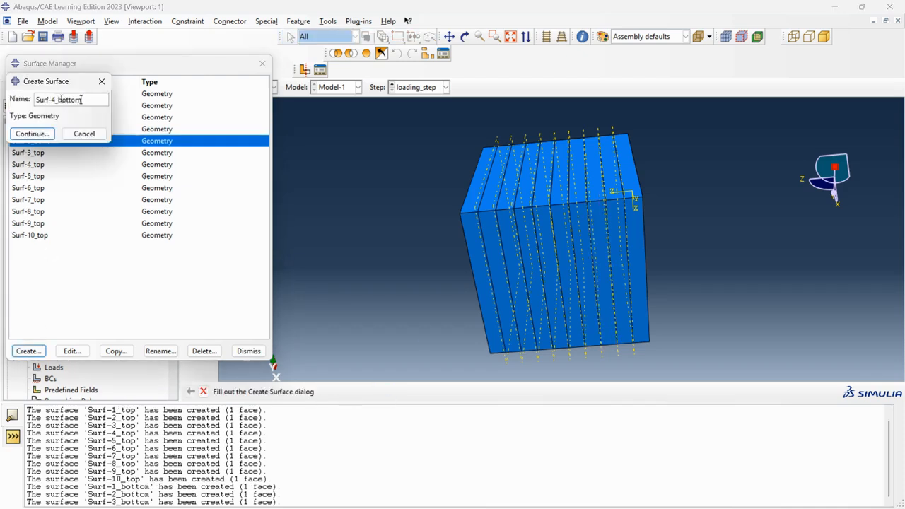
left_click(32, 133)
left_click(585, 283)
left_click(384, 391)
Step: Create a surface named Surf-5_bottom on the fifth strip from the low-Z end of the same face
left_click(28, 351)
type("Surf-5_bottom")
left_click(32, 134)
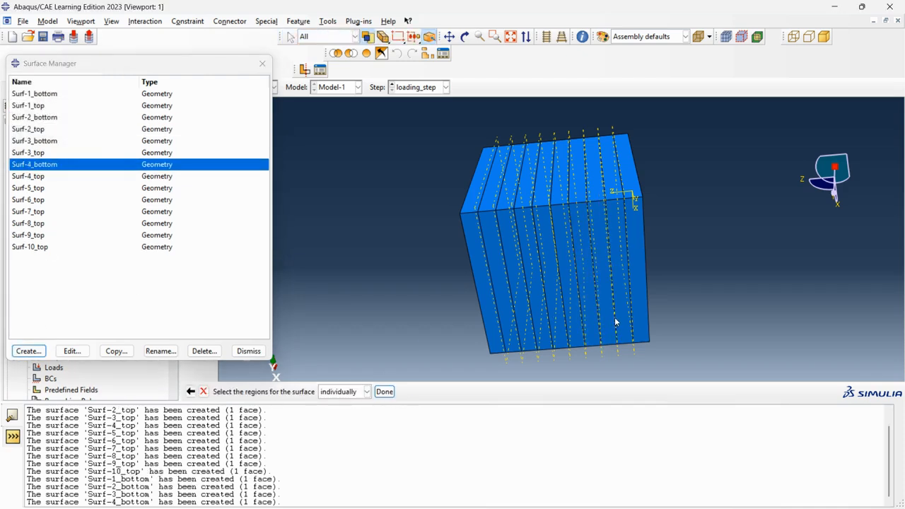
left_click(574, 311)
left_click(385, 391)
Step: Create a surface named Surf-6_bottom on the sixth strip from the low-Z end of the same face
left_click(29, 350)
type("Surf-6_bottom")
left_click(32, 133)
left_click(559, 325)
left_click(385, 391)
Step: Create a surface named Surf-7_bottom on the seventh strip from the low-Z end of the same face
left_click(28, 350)
type("Surf-7_bottom")
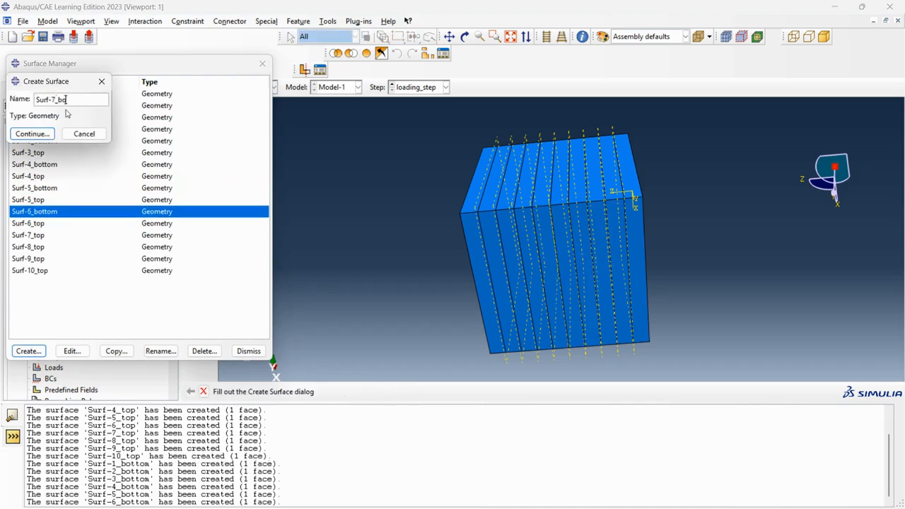
left_click(32, 133)
left_click(543, 346)
left_click(384, 391)
Step: Create a surface named Surf-8_bottom on the eighth strip from the low-Z end of the same face
type("8_bottom")
left_click(32, 134)
left_click(521, 321)
left_click(385, 391)
Step: Create a surface named Surf-9_bottom on the ninth strip from the low-Z end of the same face
left_click(28, 350)
type("Surf-9_bottom")
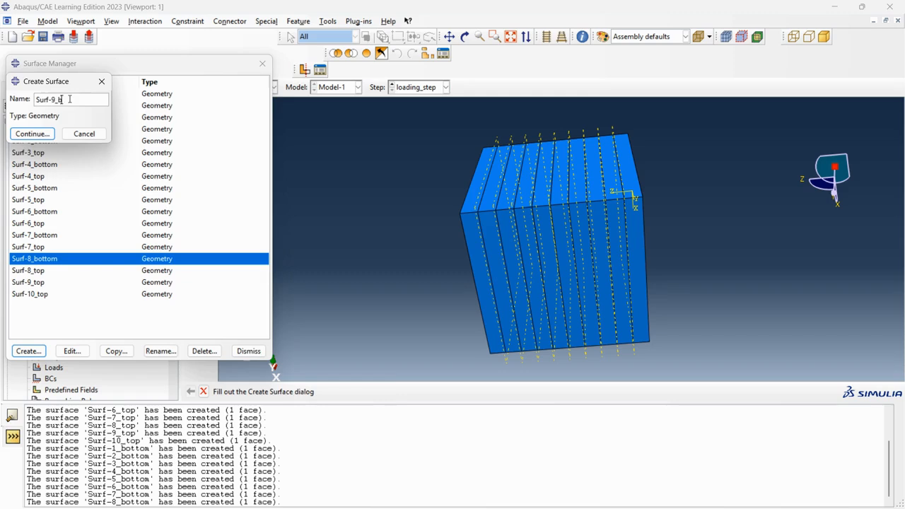
left_click(32, 134)
left_click(506, 321)
Step: Create a surface named Surf-10_bottom on the last strip at the high-Z end and close the Surface Manager
type("_bottom")
left_click(31, 134)
left_click(475, 296)
left_click(384, 391)
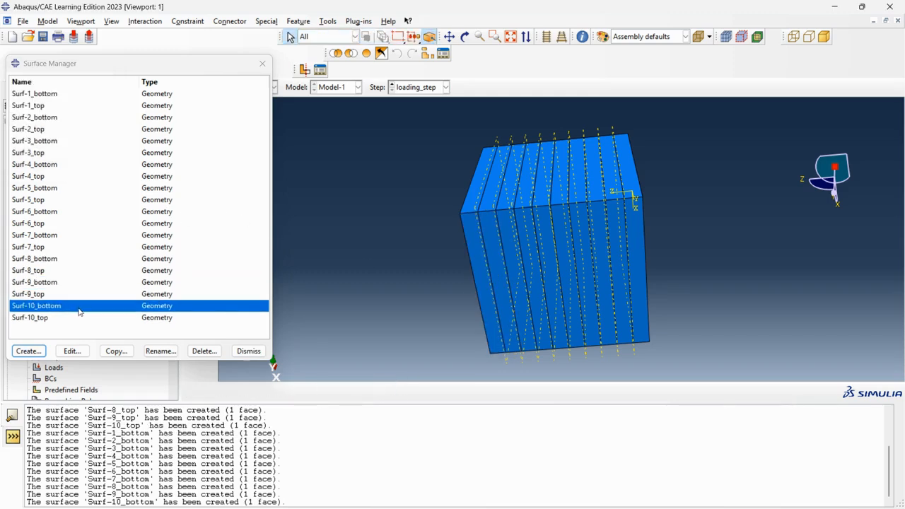
left_click(261, 64)
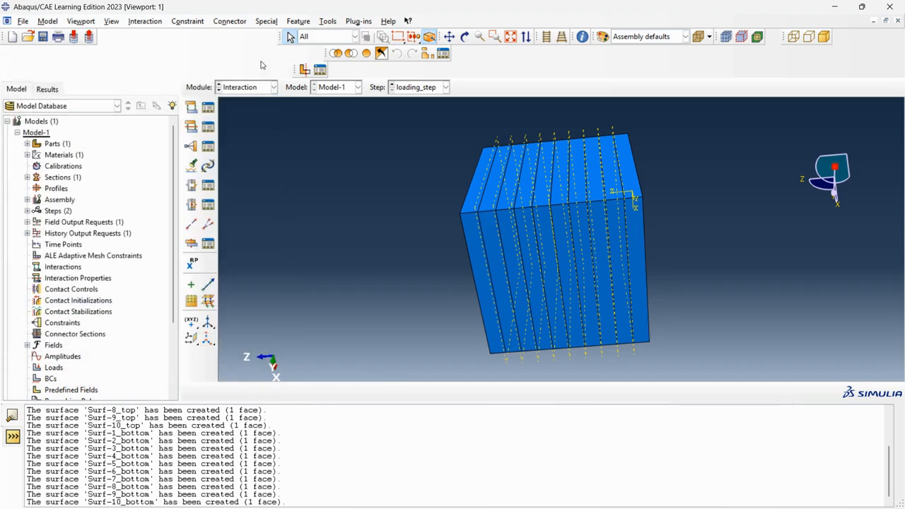
Step: Start a surface-to-surface contact (Standard) interaction named Int-1-1 in the loading_step step
left_click(253, 87)
left_click(254, 88)
left_click(192, 109)
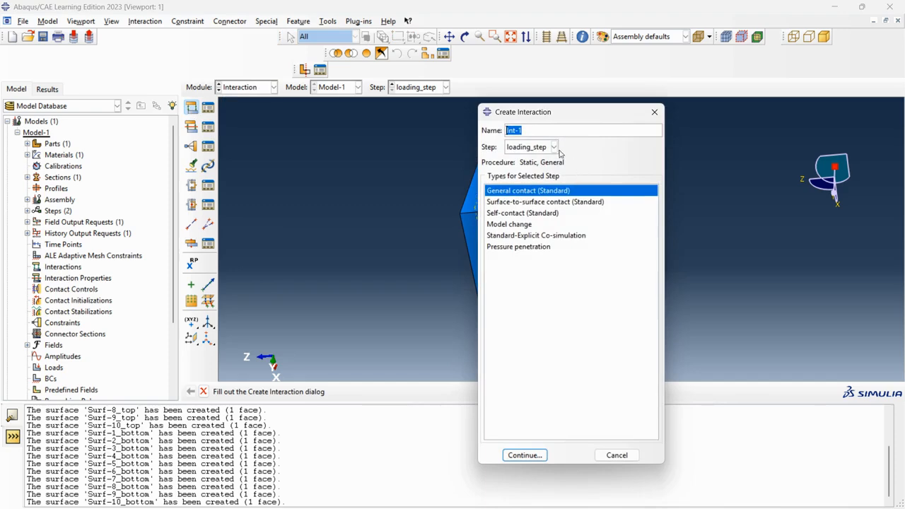
left_click(533, 128)
left_click(565, 203)
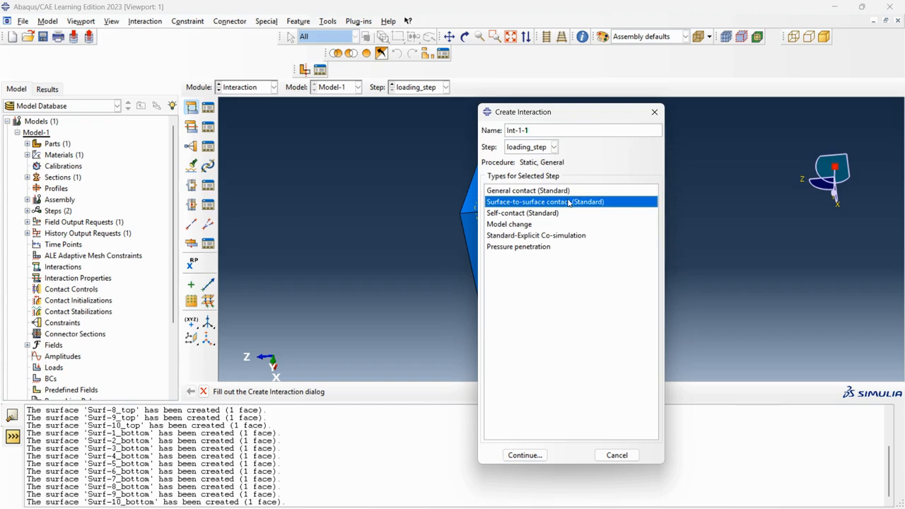
left_click_drag(597, 111, 597, 109)
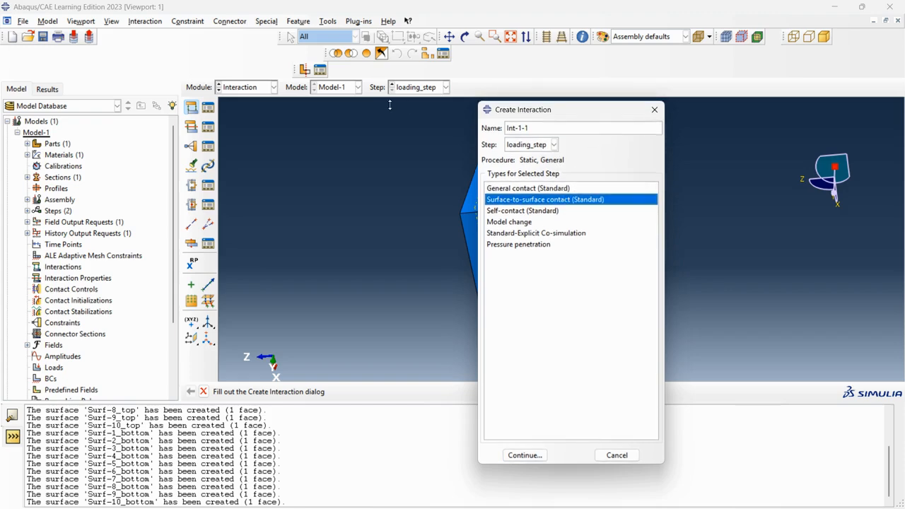
left_click(525, 455)
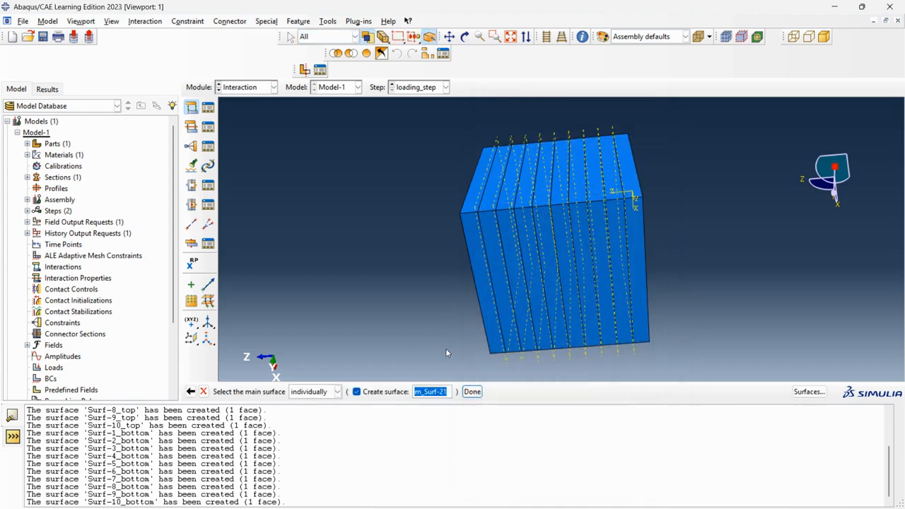
Step: Choose the low-Z end strip of the +Y face as the main surface of the interaction, creating it as m_Surf-21
scroll(515, 304, "down", 3)
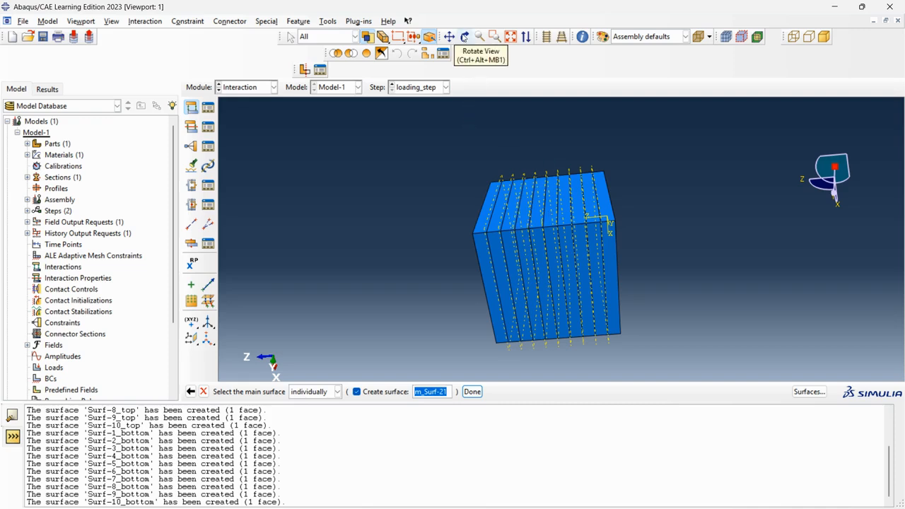
left_click(464, 37)
left_click(464, 37)
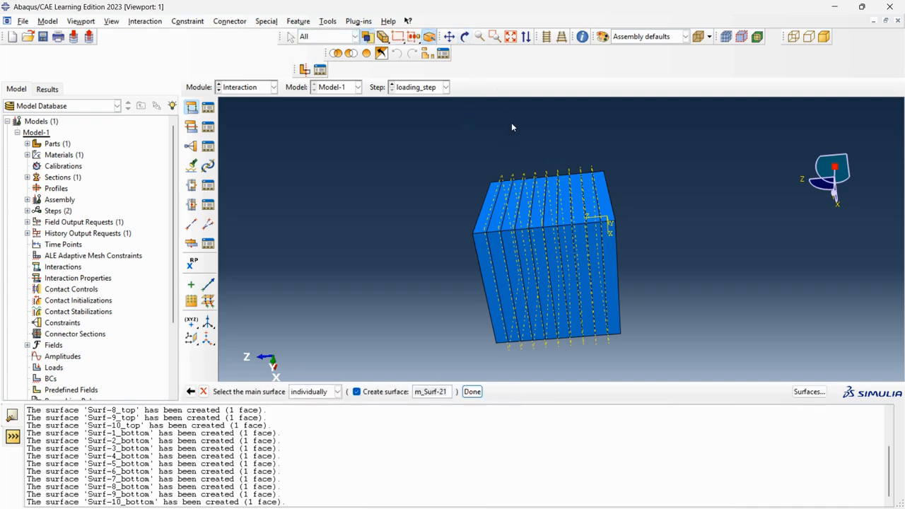
left_click(604, 250)
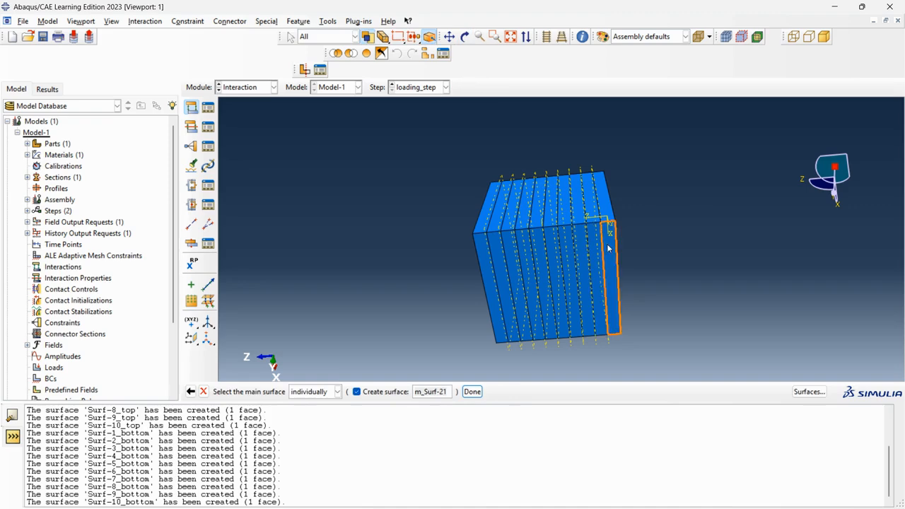
left_click(472, 392)
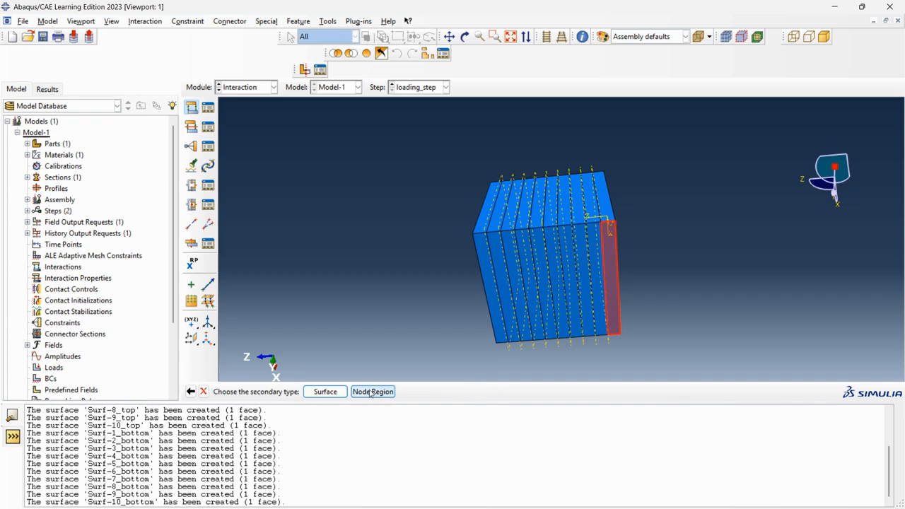
Step: Choose the low-Z end strip on the opposite face as the secondary surface, creating it as s_Surf-21
left_click(327, 392)
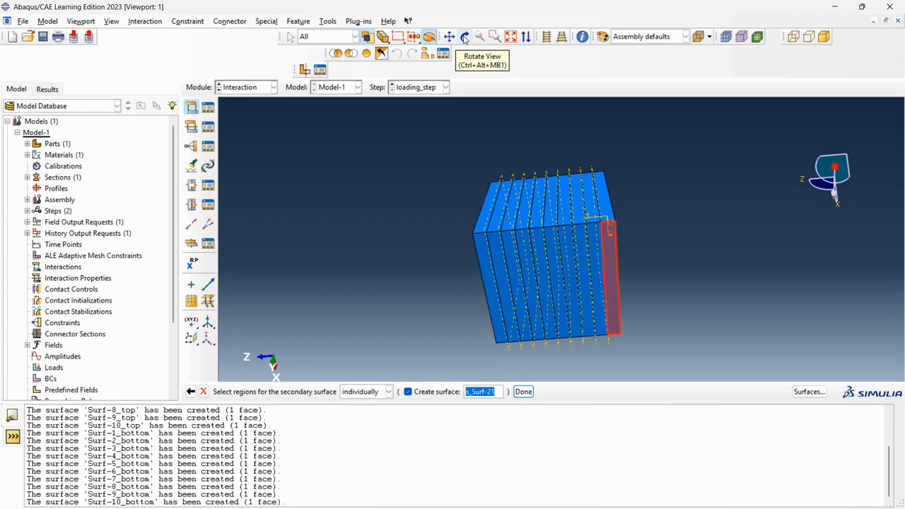
left_click(464, 36)
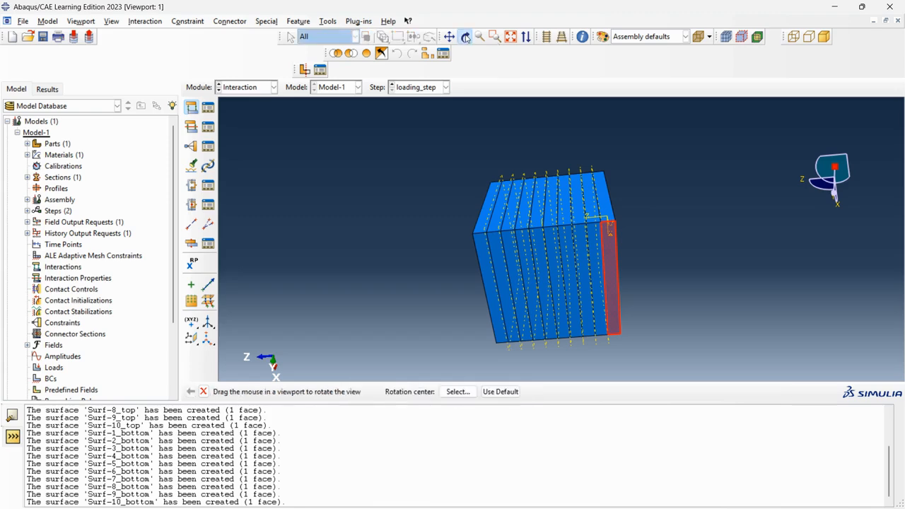
left_click_drag(577, 169, 566, 313)
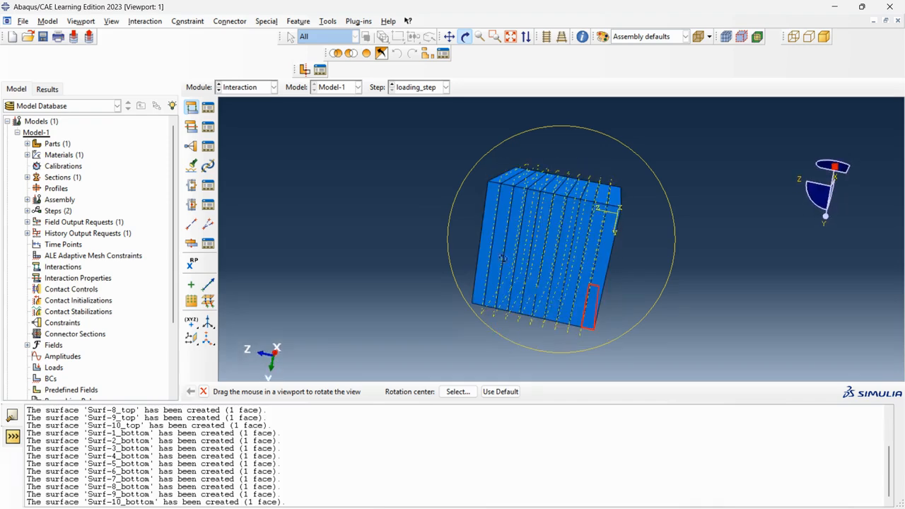
left_click(464, 37)
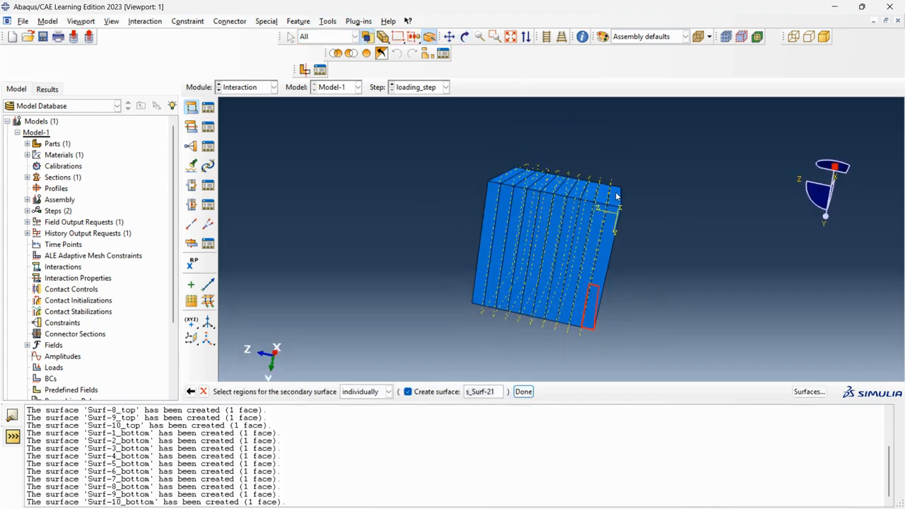
left_click(523, 391)
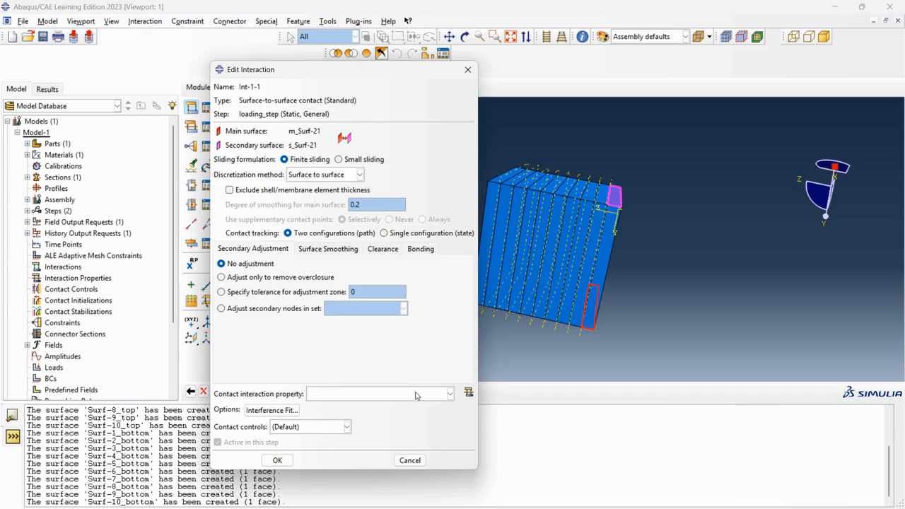
Step: Start a Contact interaction property named IntProp-1 for the interaction and add tangential behavior to it
left_click(468, 393)
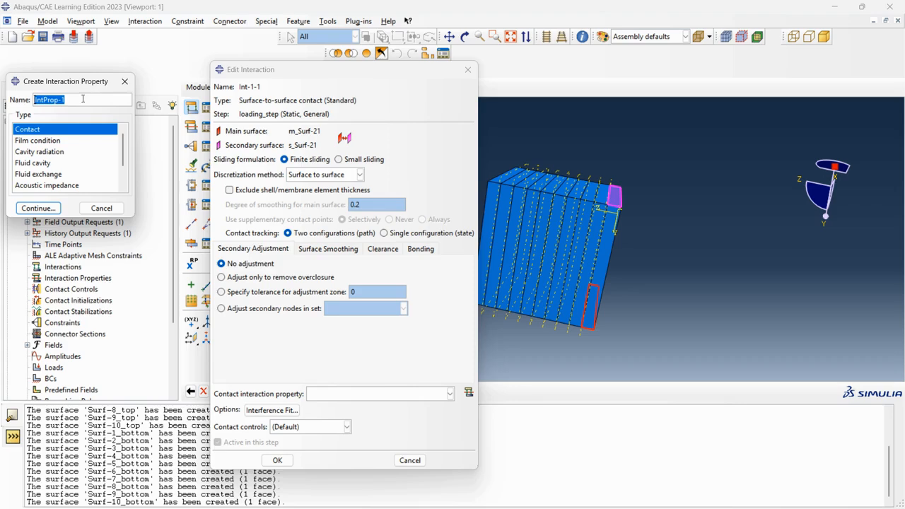
left_click(25, 210)
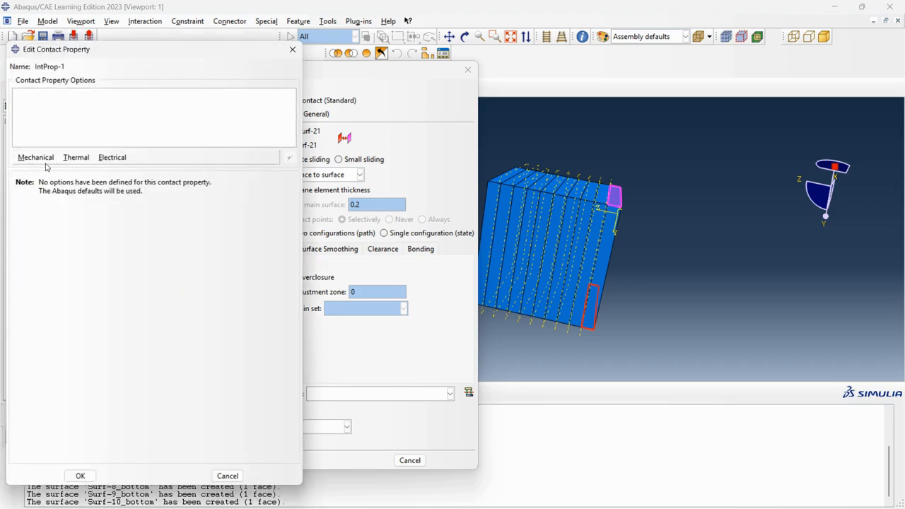
left_click(37, 157)
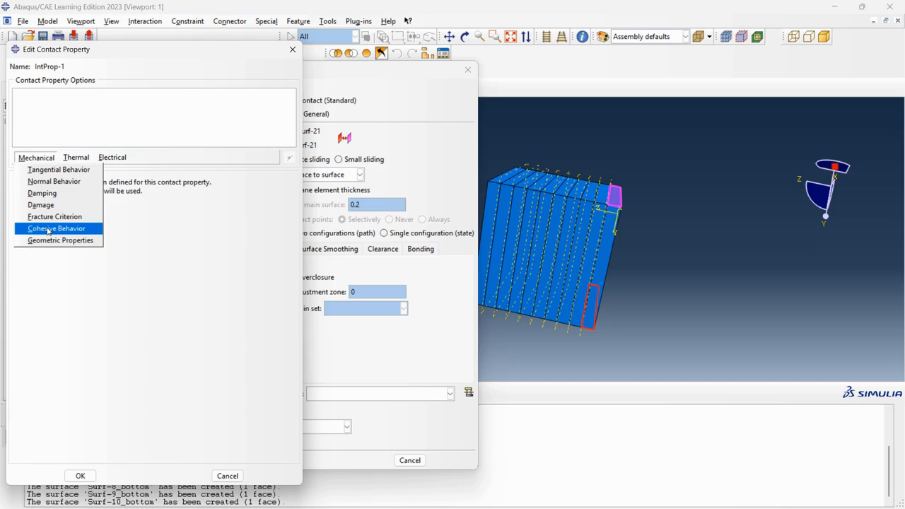
left_click(30, 159)
left_click(30, 158)
left_click(79, 175)
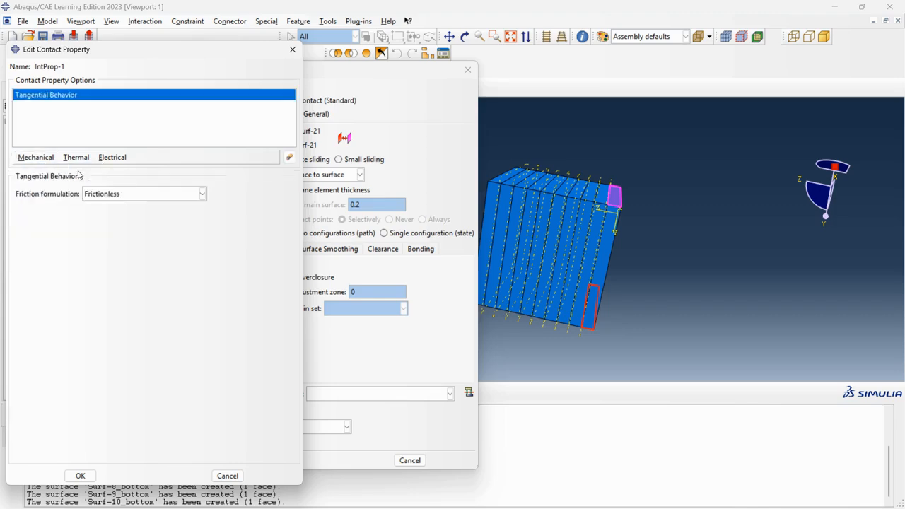
Step: Set the tangential behavior's friction formulation to Penalty with a friction coefficient of 0.001 and finish the contact property
left_click(122, 197)
left_click(107, 218)
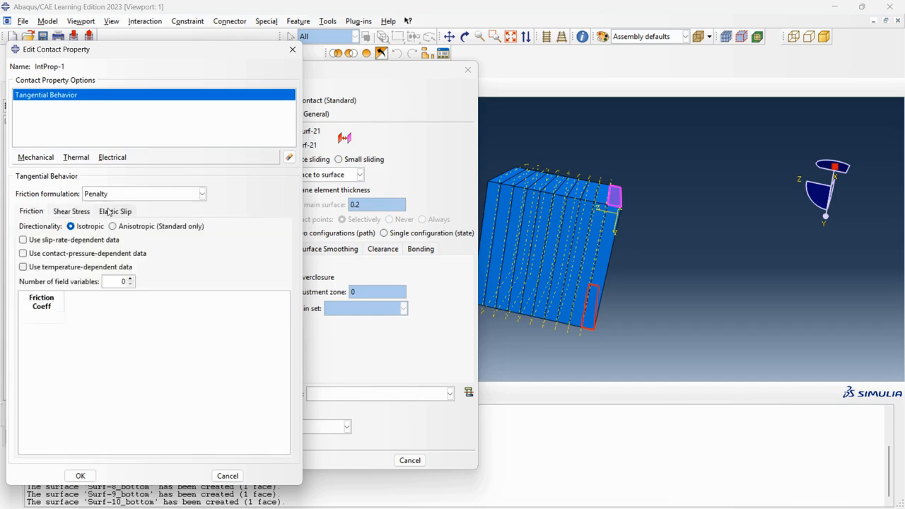
left_click(41, 317)
type("0.001")
left_click(80, 475)
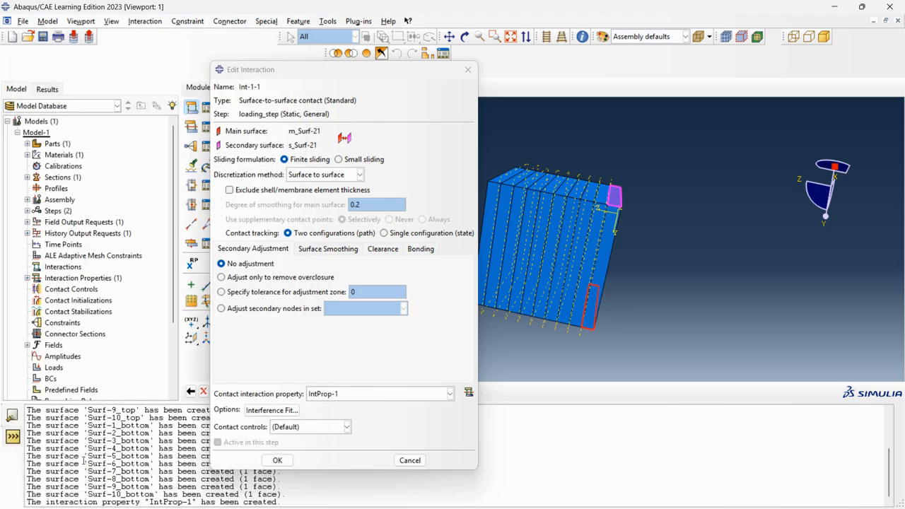
Step: Use IntProp-1 as the contact interaction property of Int-1-1 and create the interaction
left_click(449, 394)
left_click(448, 400)
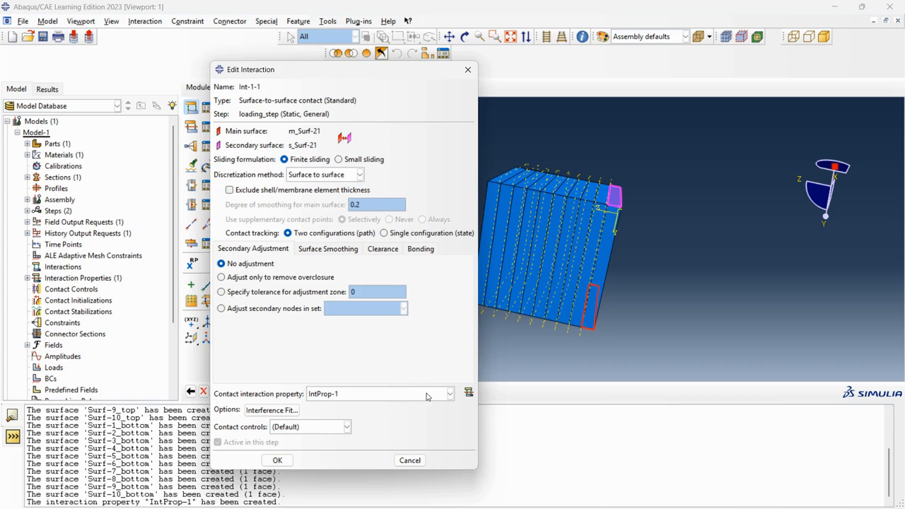
left_click(426, 396)
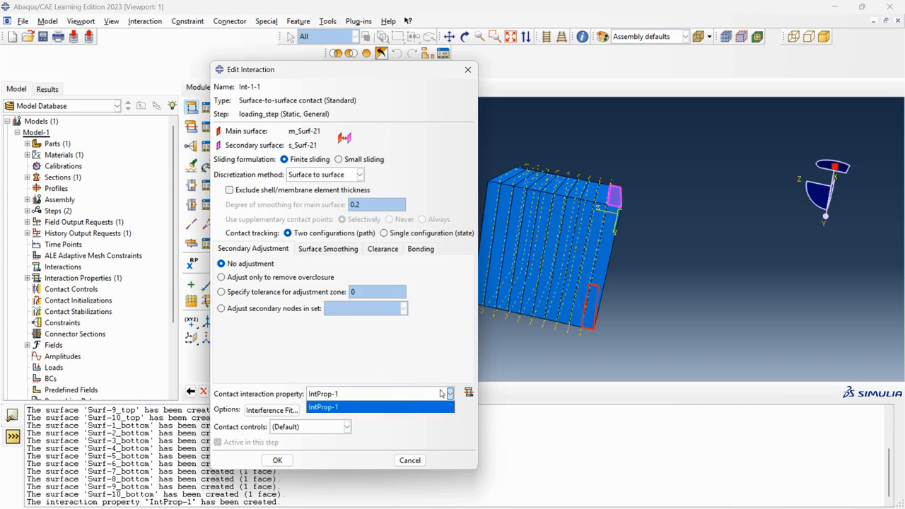
left_click(441, 394)
left_click(286, 458)
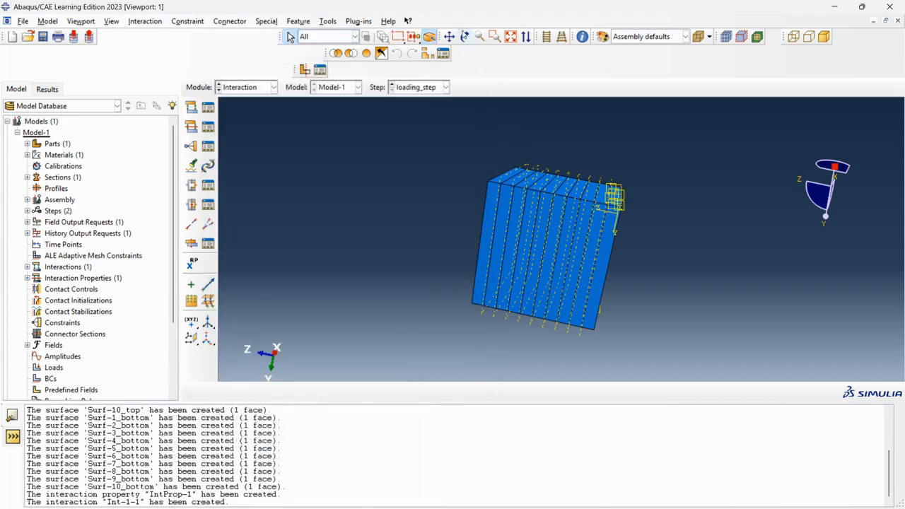
Step: Start another surface-to-surface contact (Standard) interaction named Int-2-2 in the loading_step step
left_click(464, 36)
mouse_move(588, 166)
left_mouse_down()
mouse_move(620, 215)
mouse_move(602, 164)
left_mouse_up()
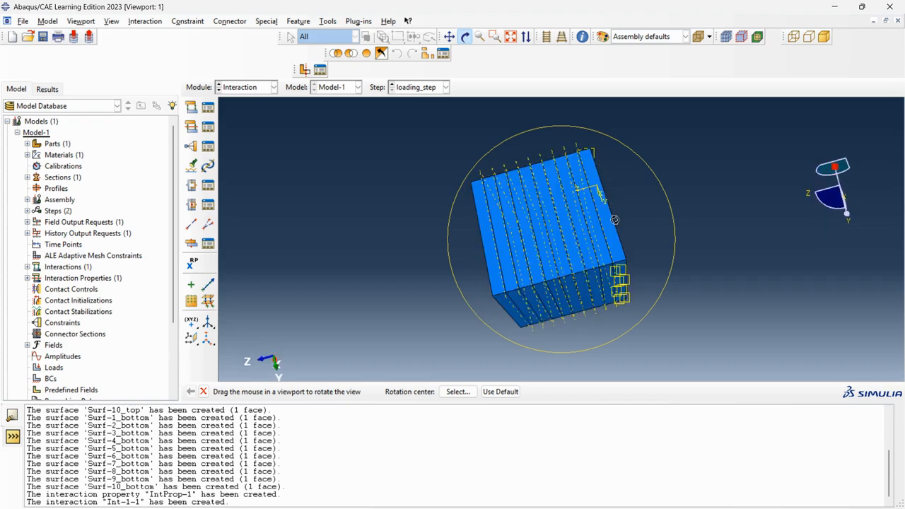
left_click_drag(615, 220, 534, 149)
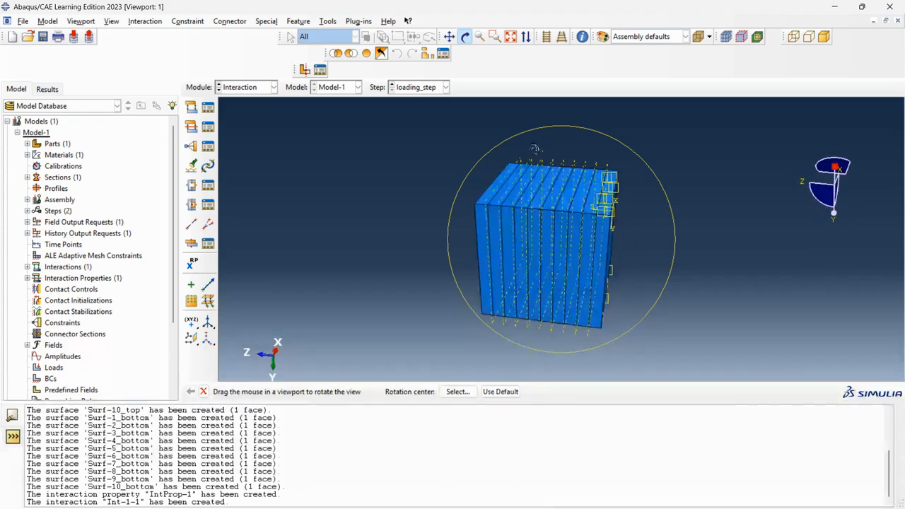
left_click(194, 110)
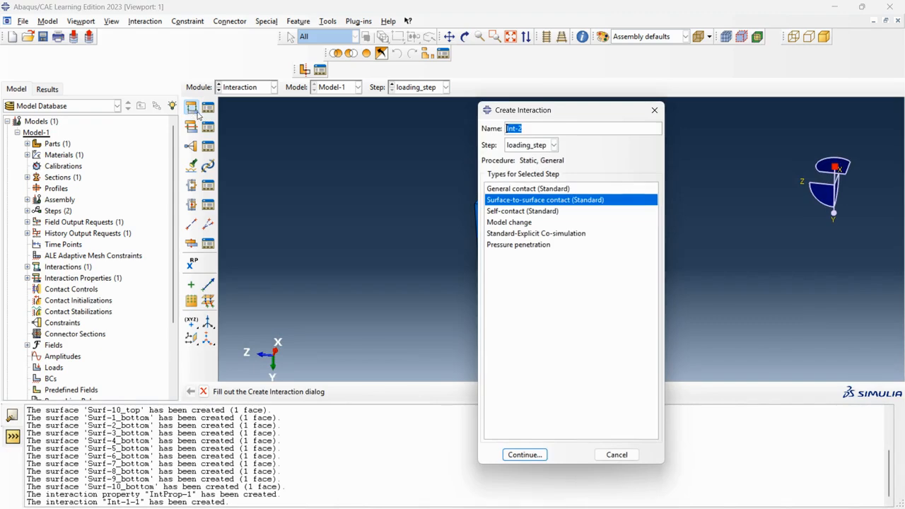
left_click(549, 128)
key("BackSpace")
type("2-2")
left_click(526, 455)
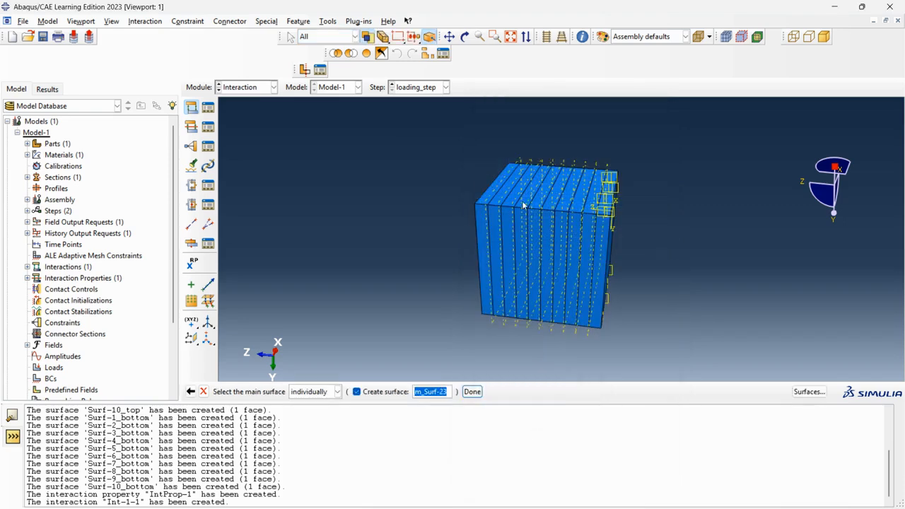
Step: Choose the second strip from the low-Z end of the +Y face as the main surface, creating it as m_Surf-23
left_click(464, 36)
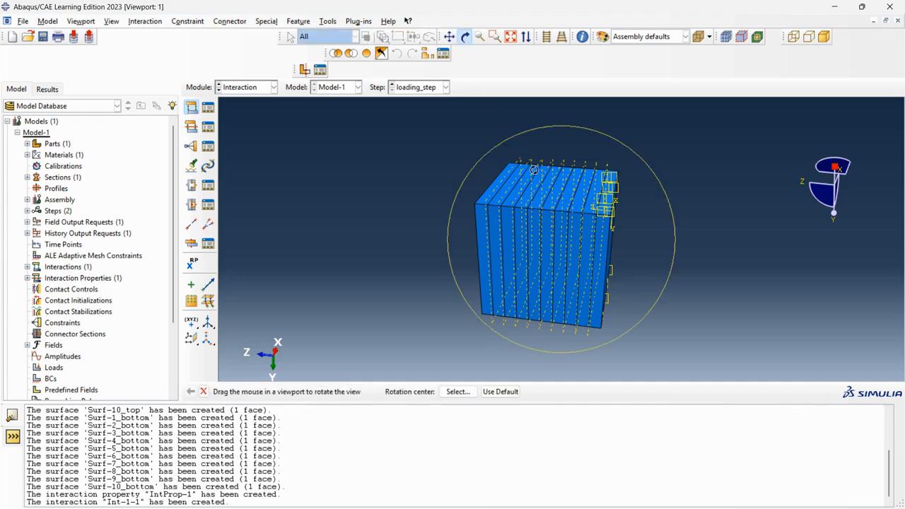
left_click_drag(534, 170, 592, 179)
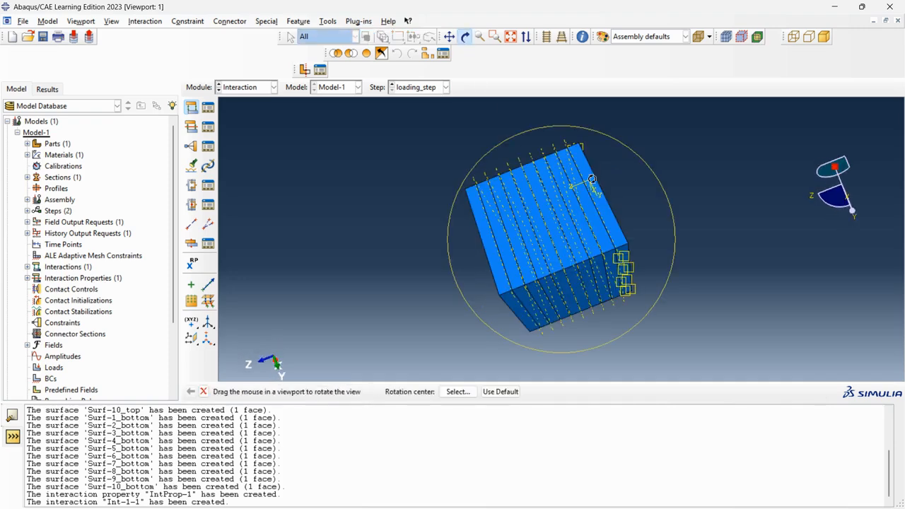
left_click(464, 36)
left_click(606, 268)
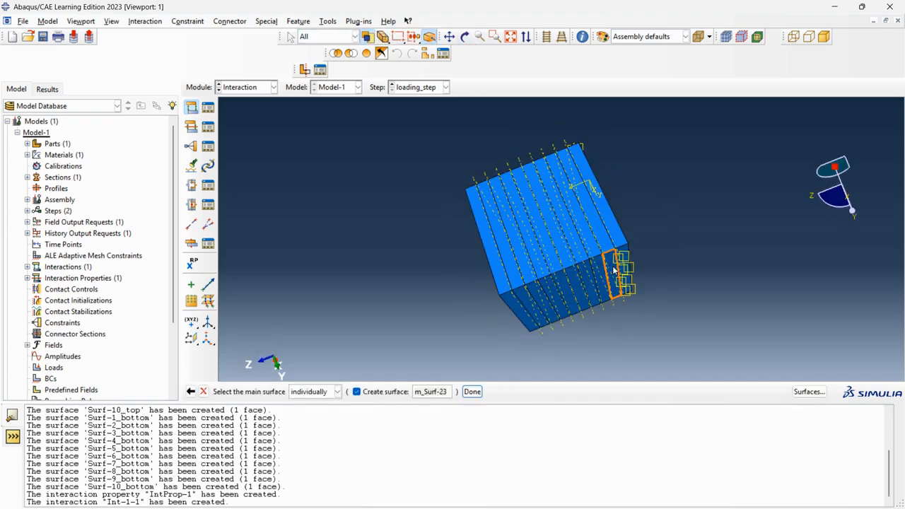
left_click(472, 392)
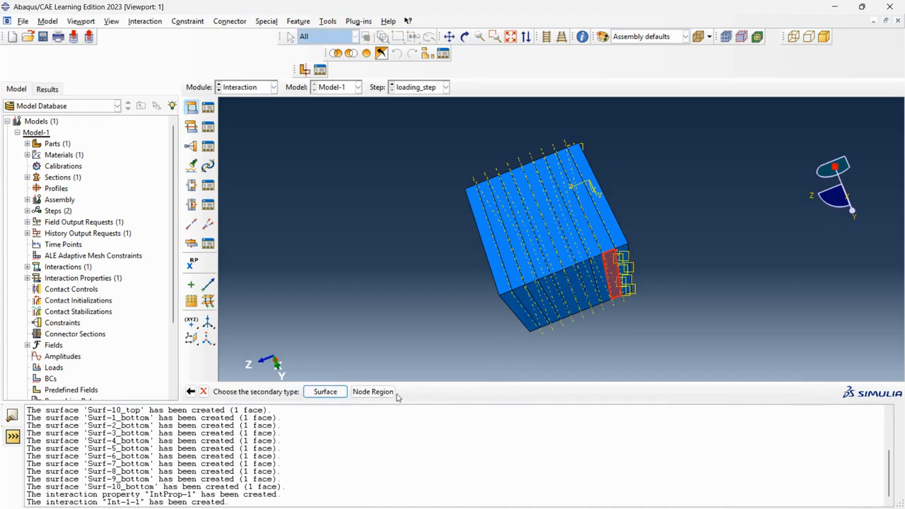
Step: Choose the second strip from the low-Z end on the opposite face as secondary surface s_Surf-23 and create Int-2-2 with IntProp-1
left_click(323, 390)
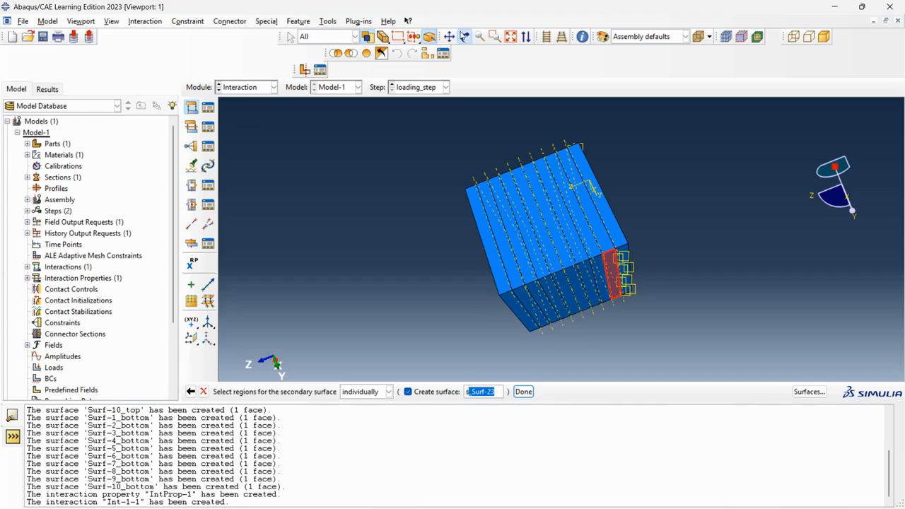
left_click(465, 36)
left_click_drag(559, 226, 590, 253)
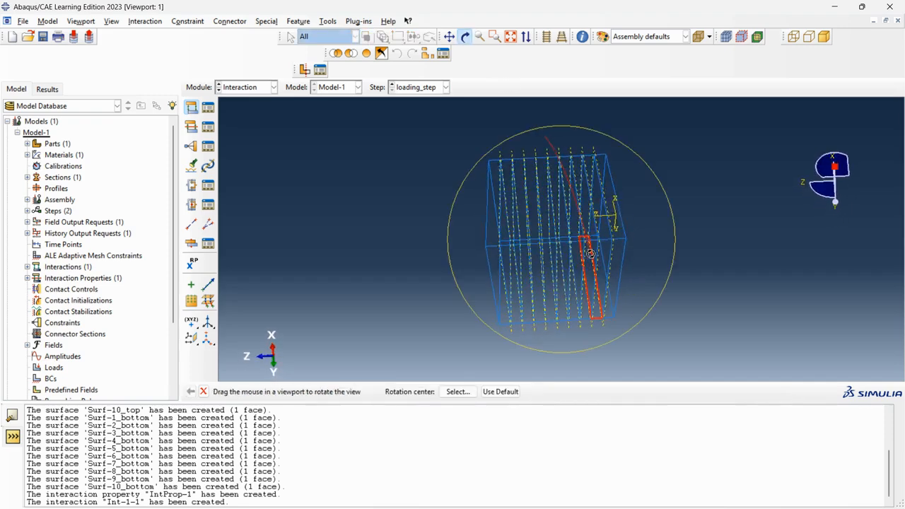
left_click(464, 36)
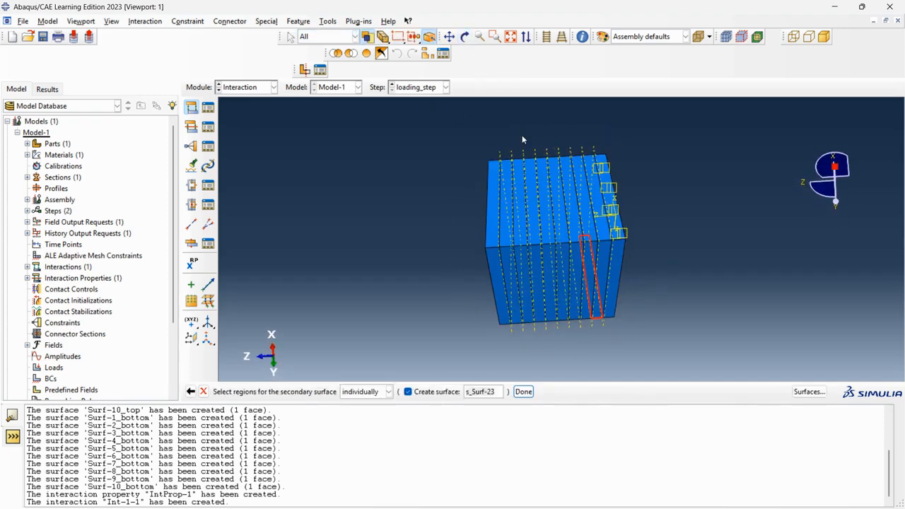
left_click(594, 199)
left_click(524, 391)
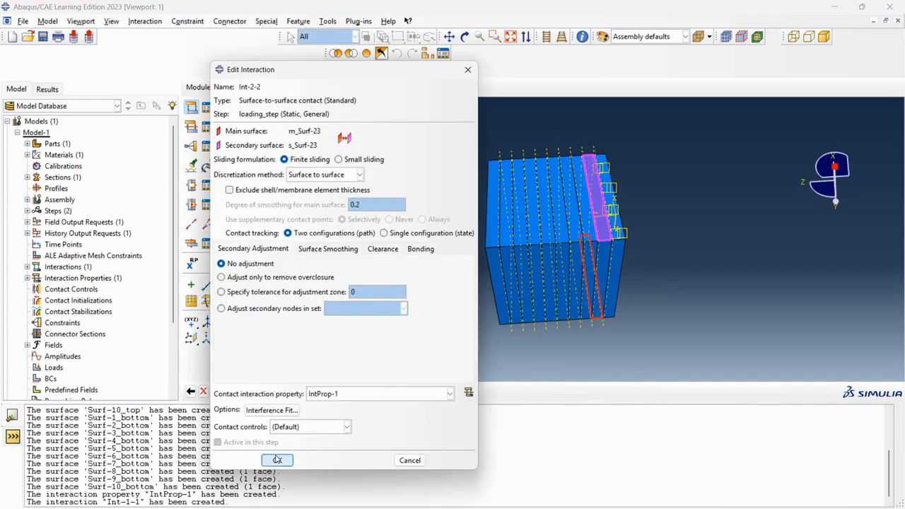
left_click(278, 459)
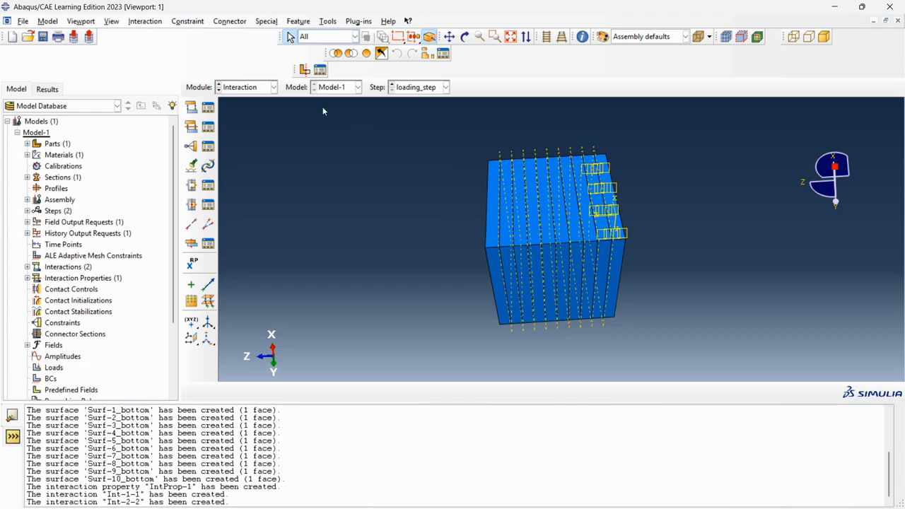
Step: Start a surface-to-surface contact (Standard) interaction named Int-5-5 in the loading_step step
left_click(257, 90)
left_click(242, 146)
left_click(191, 107)
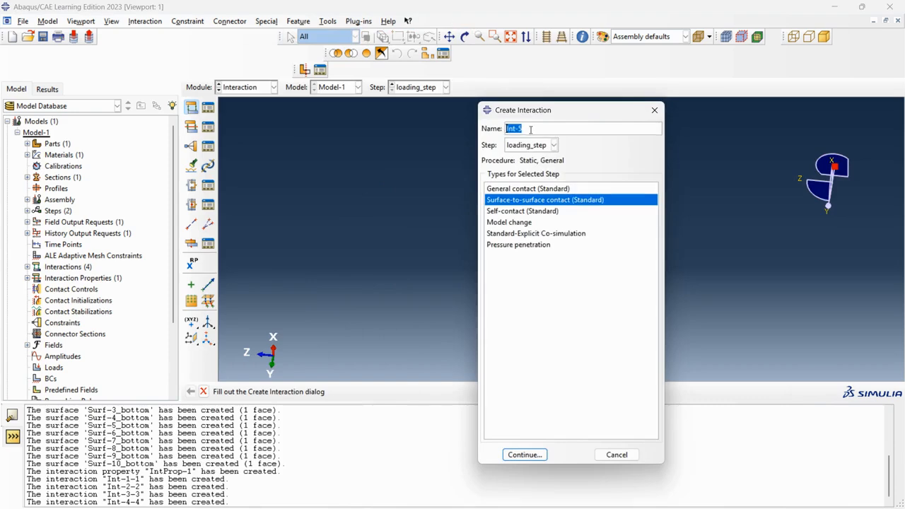
left_click(529, 129)
type("-5")
left_click(523, 454)
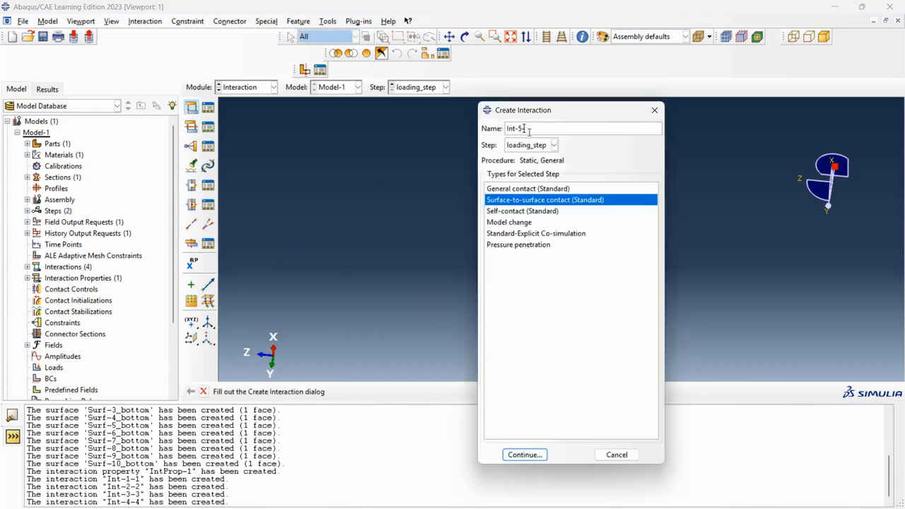
left_click(525, 454)
Step: Choose the fifth strip from the low-Z end as the main surface of the interaction, creating it as m_Surf-29
left_click_drag(521, 276, 559, 258, "ctrl+alt")
left_click(565, 256)
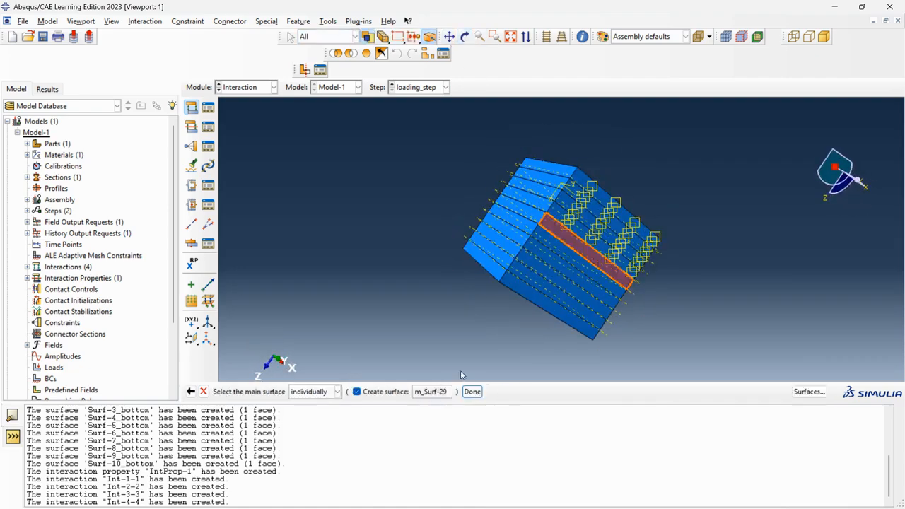
left_click_drag(549, 206, 664, 300, "ctrl+alt")
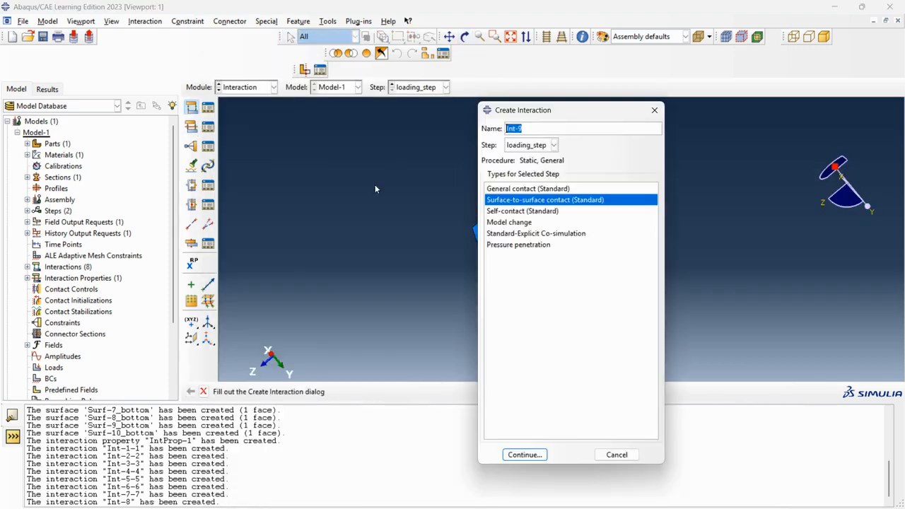
Step: Start a surface-to-surface contact (Standard) interaction named Int-9-9 in the loading_step step
type("Int-9-9")
left_click(525, 454)
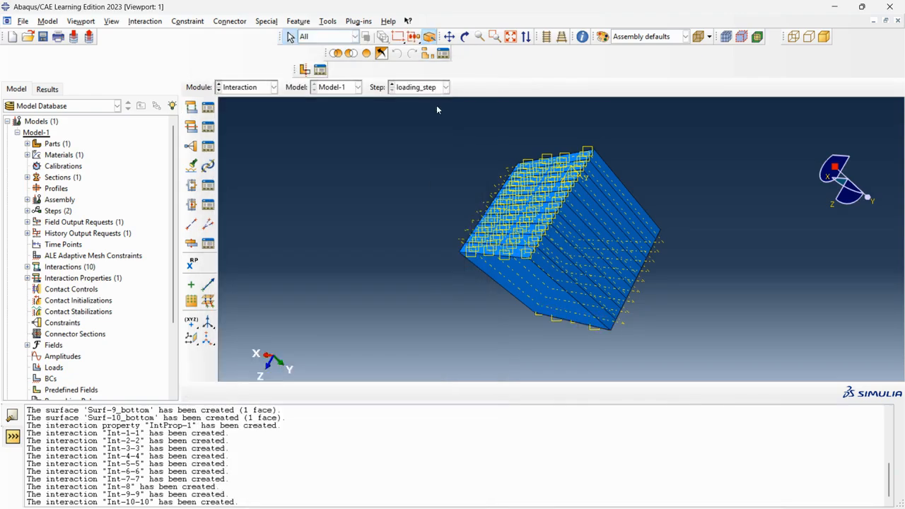
Step: In the Interaction Manager, move the creation of Int-1-1 and Int-2-2 from loading_step back to the Initial step
mouse_move(585, 198)
left_mouse_down()
mouse_move(487, 247)
mouse_move(697, 155)
mouse_move(611, 298)
mouse_move(530, 273)
left_mouse_up()
middle_click(472, 228)
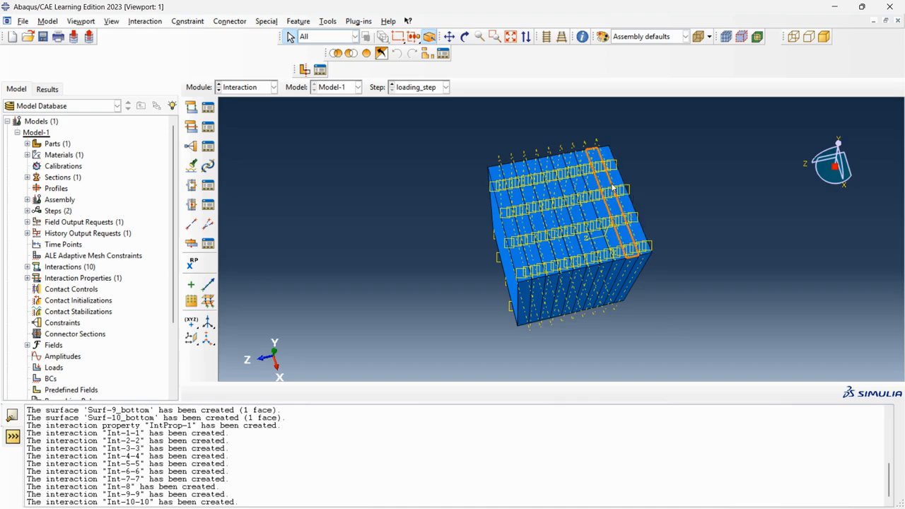
left_click(207, 107)
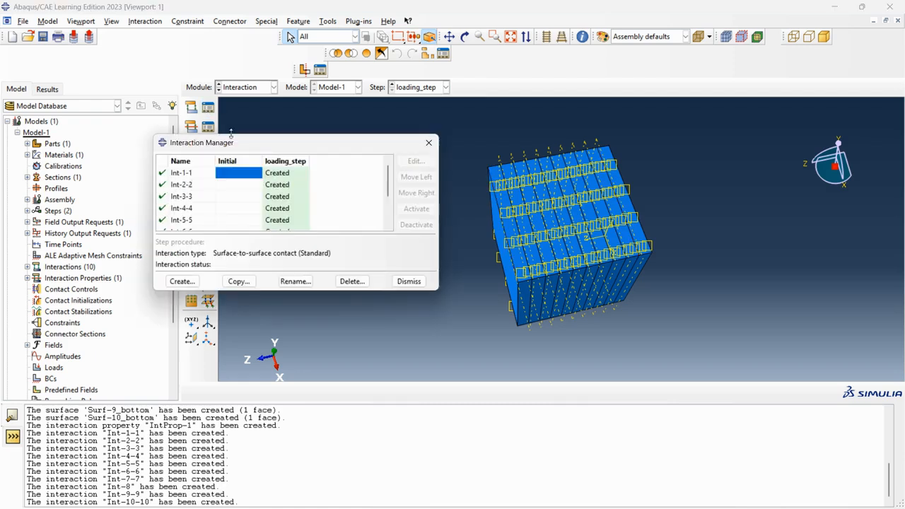
scroll(268, 178, "down", 2)
scroll(269, 178, "down", 1)
scroll(286, 185, "up", 3)
left_click(277, 177)
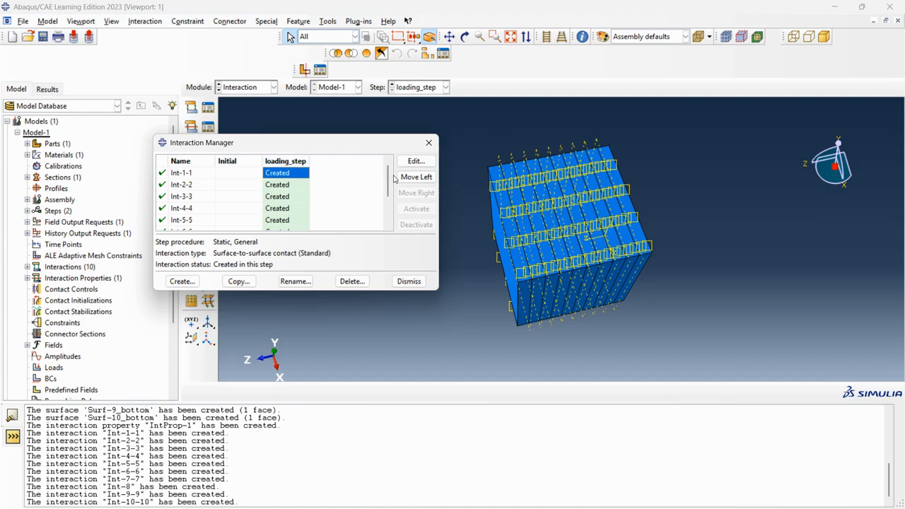
left_click(416, 177)
left_click(277, 185)
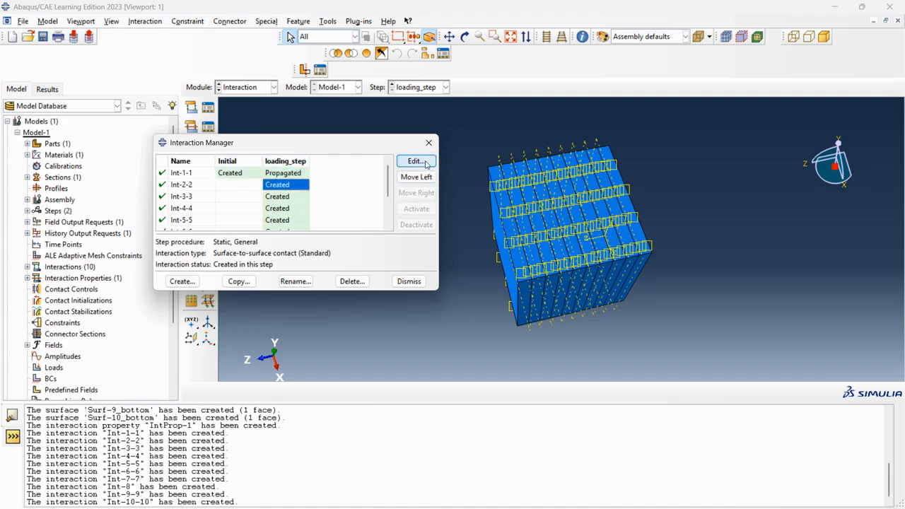
left_click(417, 177)
Step: Move the creation of Int-3-3, Int-4-4 and Int-5-5 from loading_step back to the Initial step
left_click(283, 198)
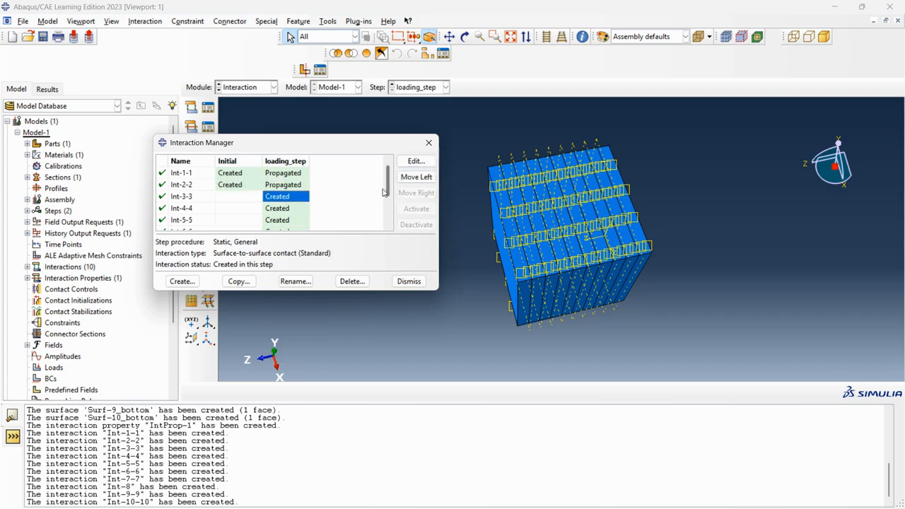
left_click(416, 177)
left_click(286, 209)
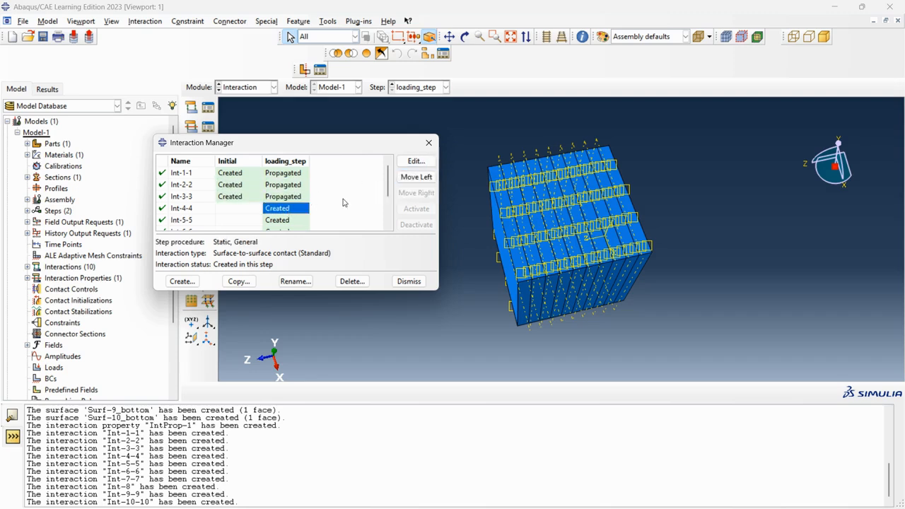
left_click(416, 177)
scroll(231, 191, "down", 1)
scroll(231, 191, "down", 1)
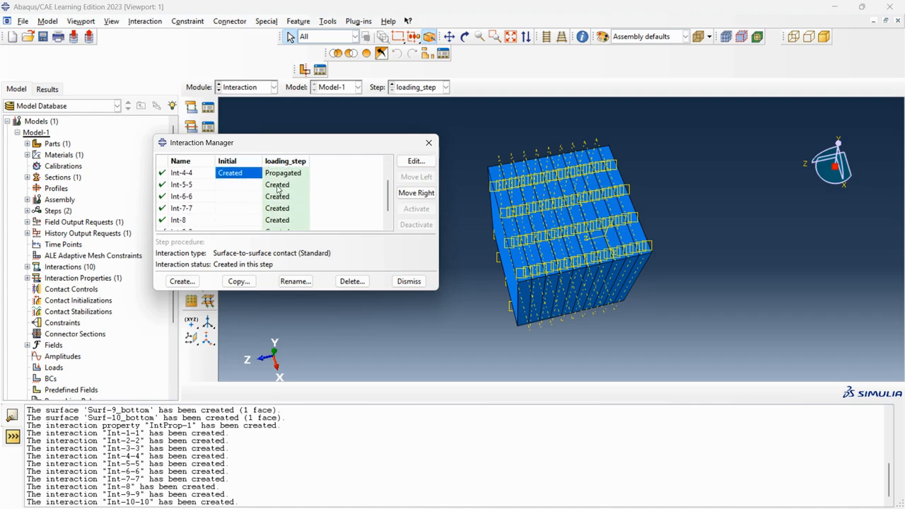
left_click(280, 185)
left_click(417, 177)
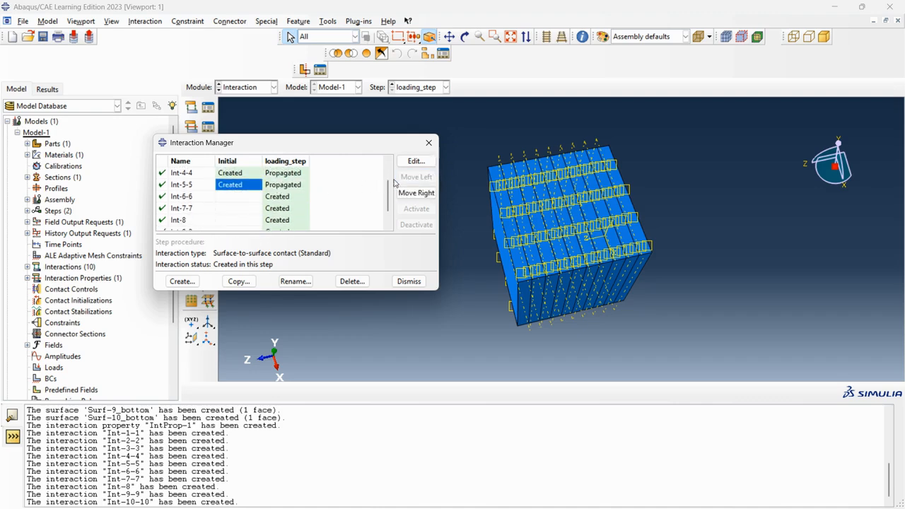
Step: Move the creation of Int-6-6, Int-7-7 and Int-8 from loading_step back to the Initial step
left_click(284, 198)
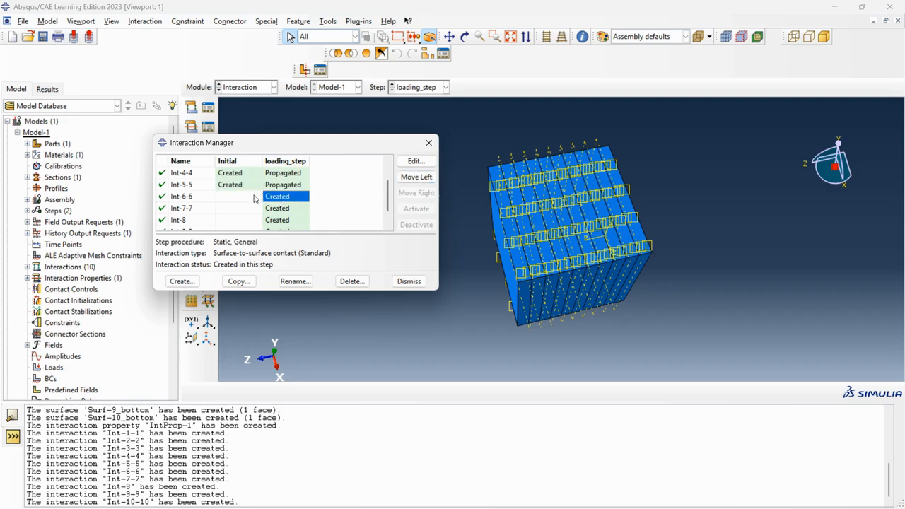
left_click(414, 178)
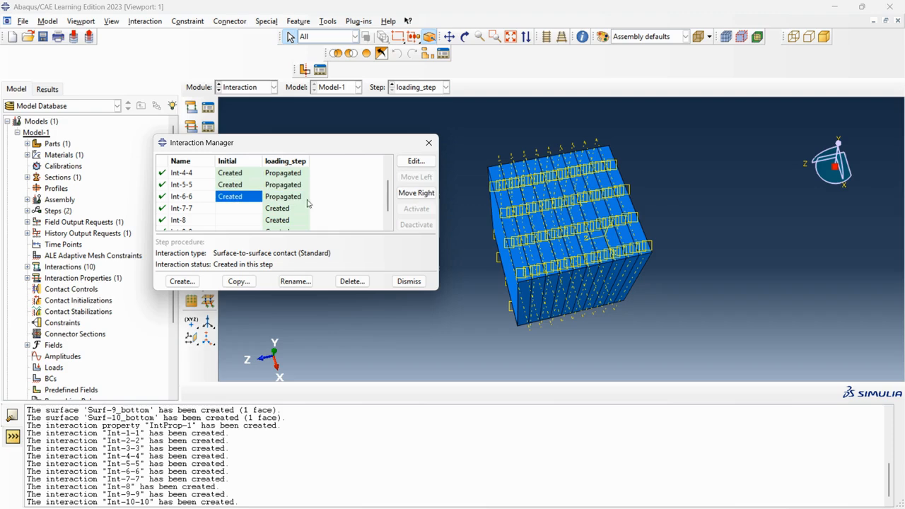
left_click(270, 209)
left_click(414, 177)
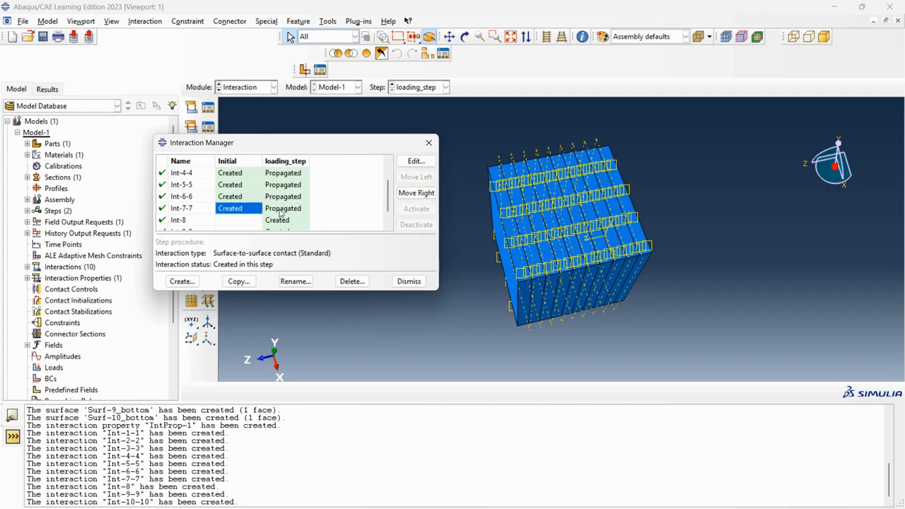
left_click(277, 220)
left_click(416, 177)
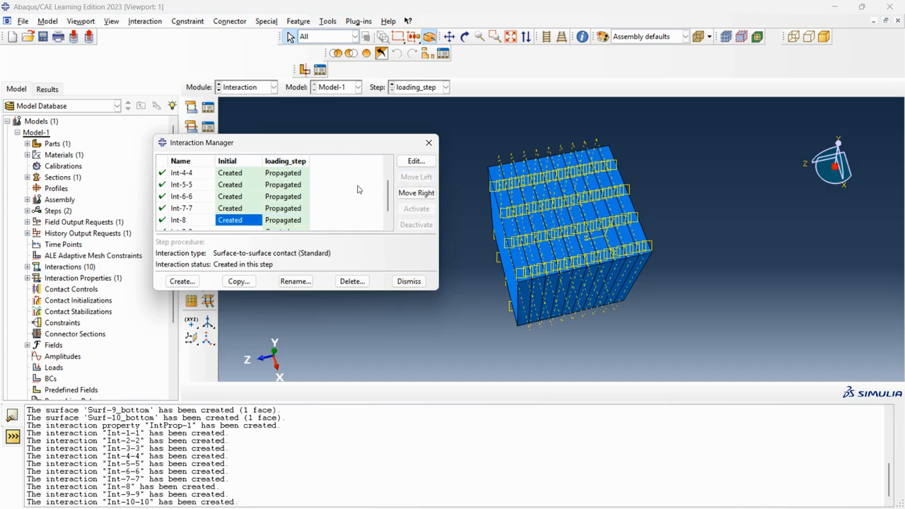
Step: Move the creation of Int-9-9 and Int-10-10 from loading_step back to the Initial step and close the Interaction Manager
scroll(263, 188, "down", 2)
left_click(285, 212)
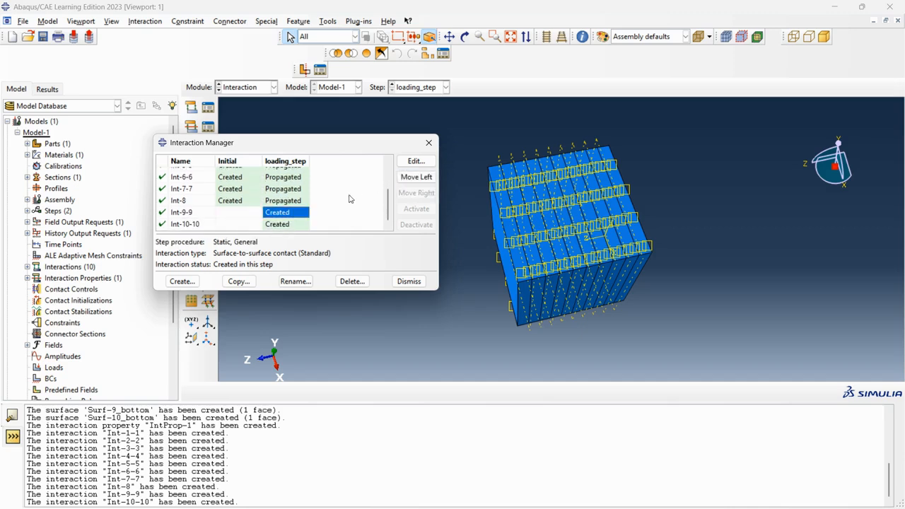
left_click(423, 177)
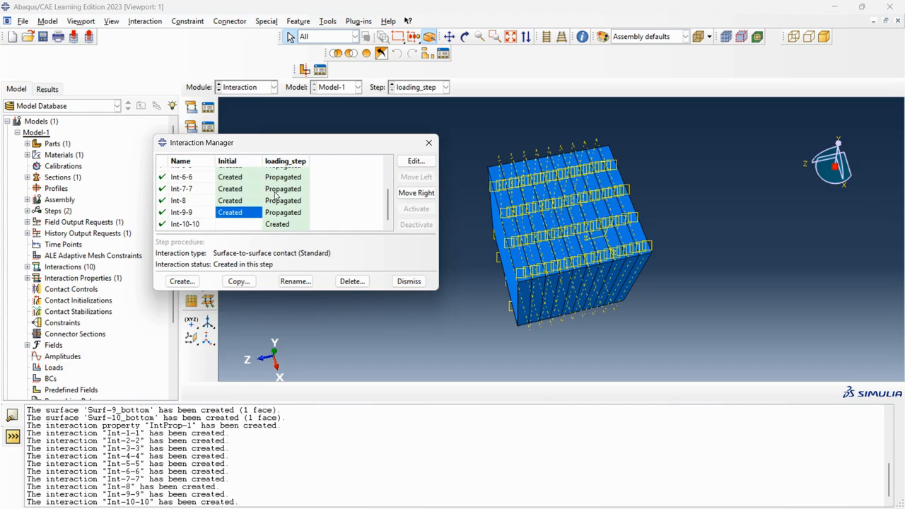
left_click(276, 224)
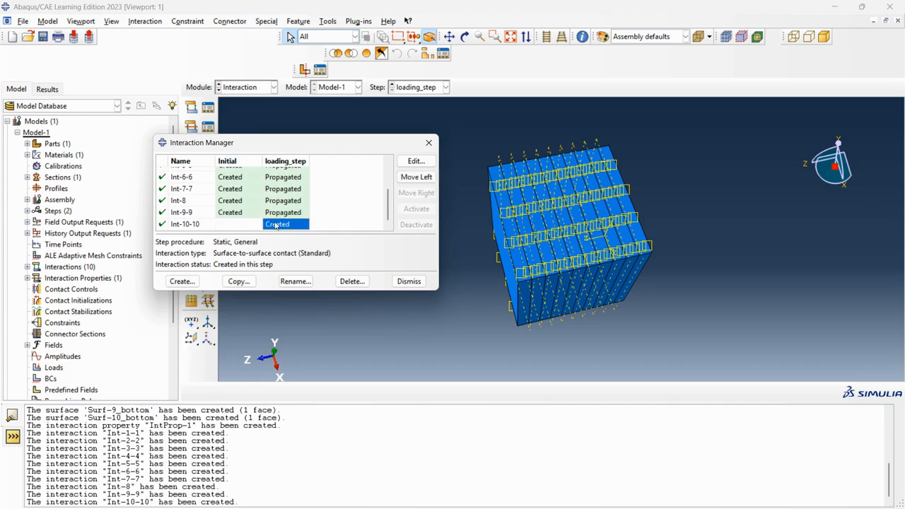
left_click(415, 177)
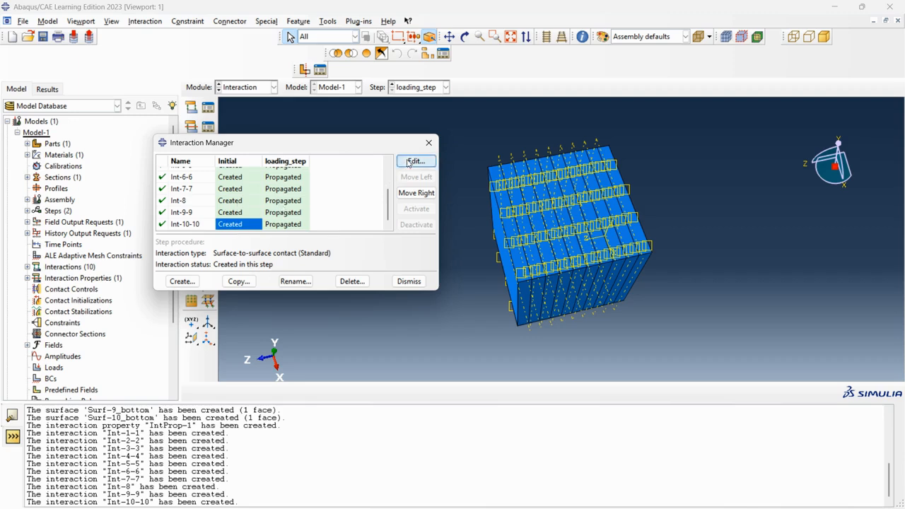
left_click(428, 142)
Step: In the Load module, start a mechanical Displacement/Rotation boundary condition named BC-1 in the loading_step step
left_click(249, 89)
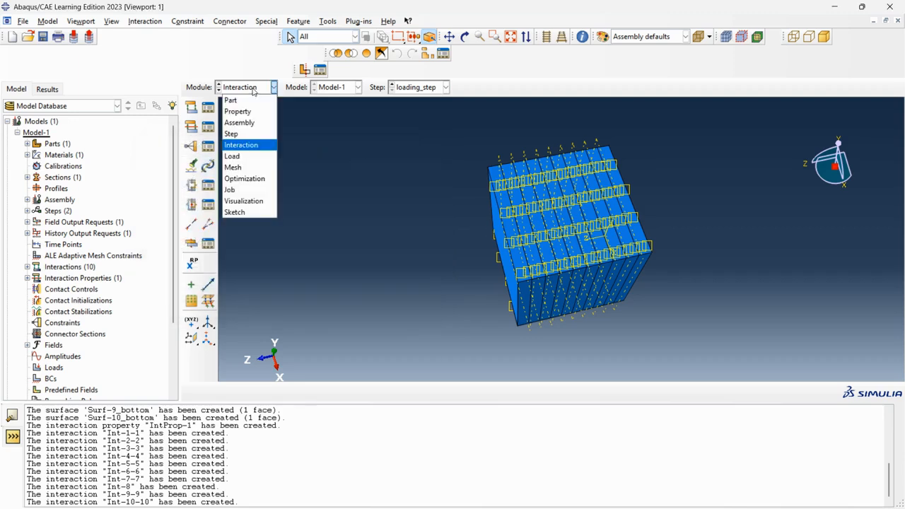
left_click(234, 156)
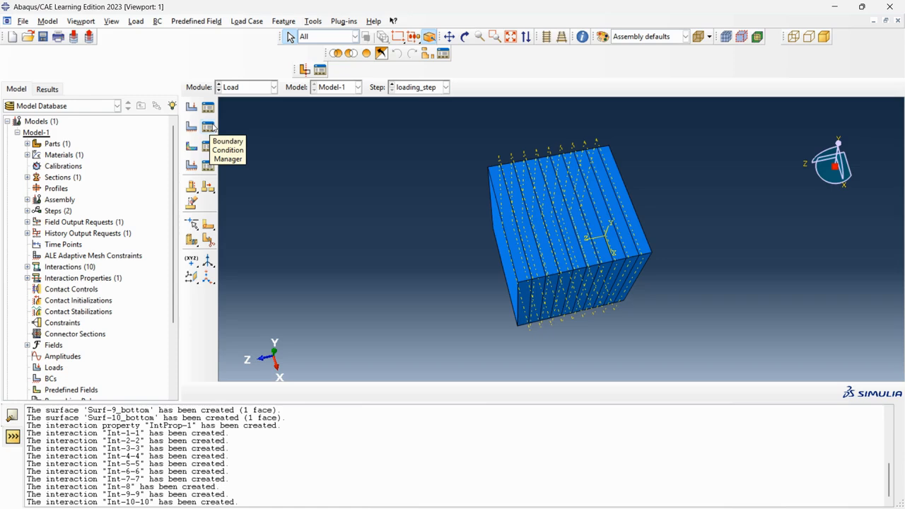
left_click(192, 128)
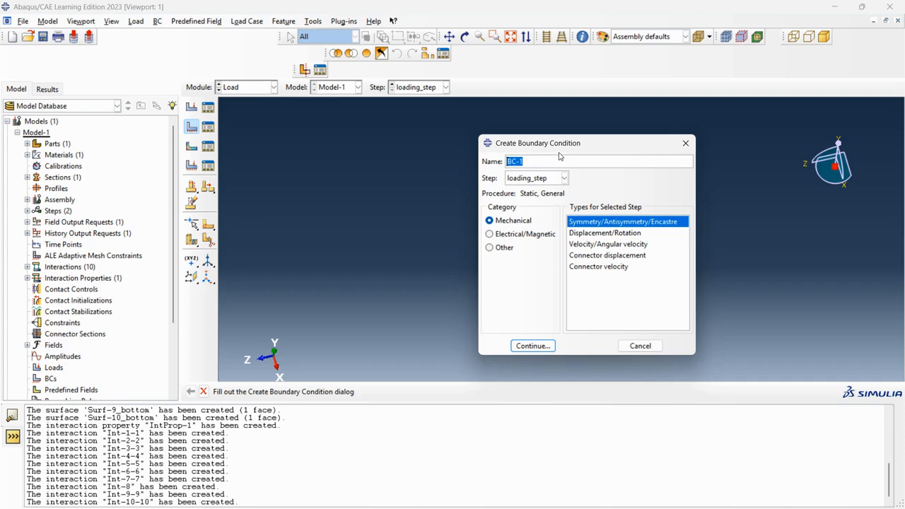
left_click(552, 160)
left_click(600, 233)
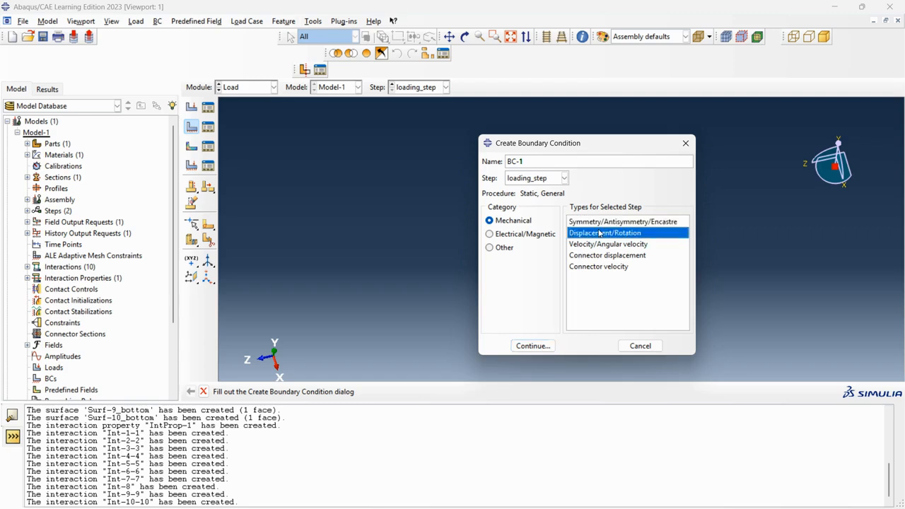
left_click(531, 346)
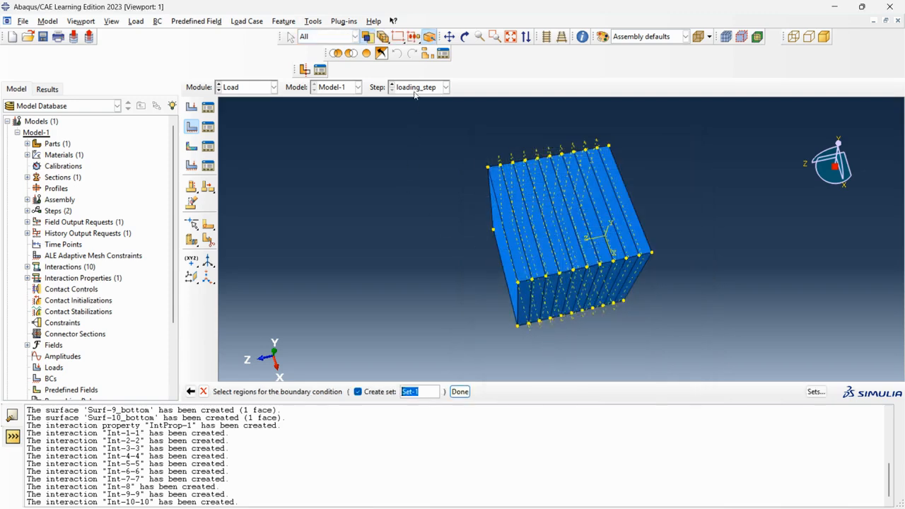
Step: Assign the cube's outer end face on the positive Z side as the boundary condition region, creating the set Set-1
left_click(464, 36)
mouse_move(432, 163)
left_mouse_down()
mouse_move(444, 134)
mouse_move(512, 181)
mouse_move(476, 106)
left_mouse_up()
key("Escape")
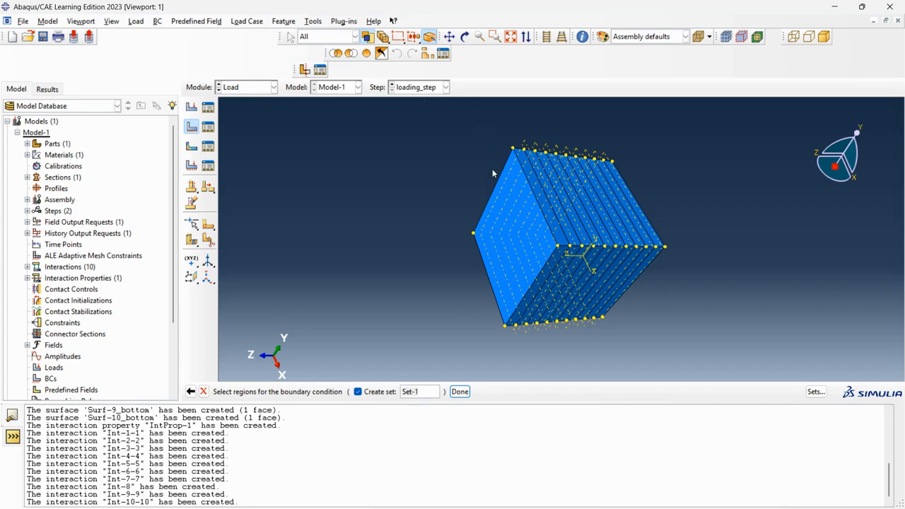
left_click(508, 212)
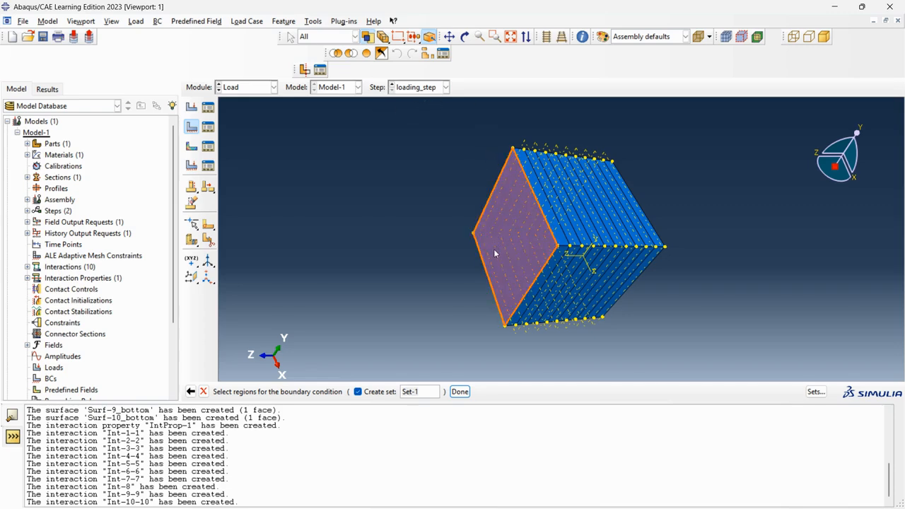
left_click(460, 391)
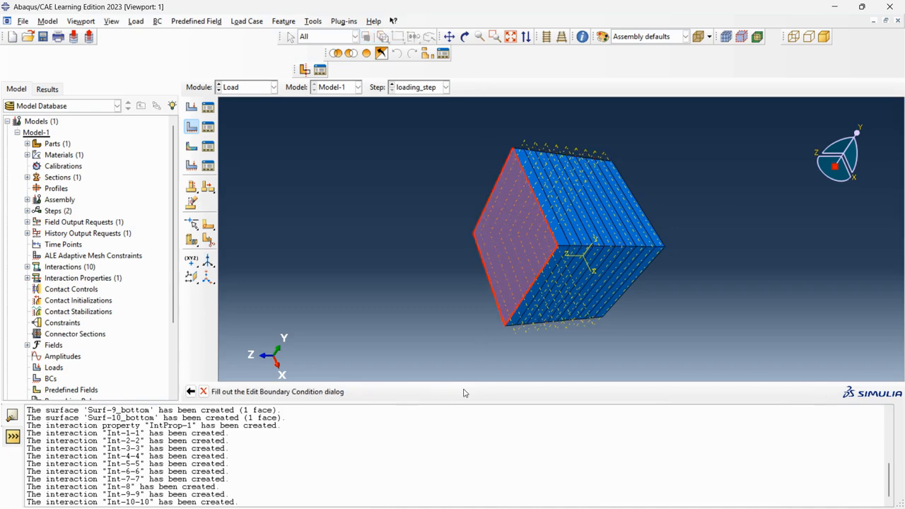
Step: Constrain U1, U2 and U3 to 0 for BC-1, leaving the rotations free
left_click(118, 224)
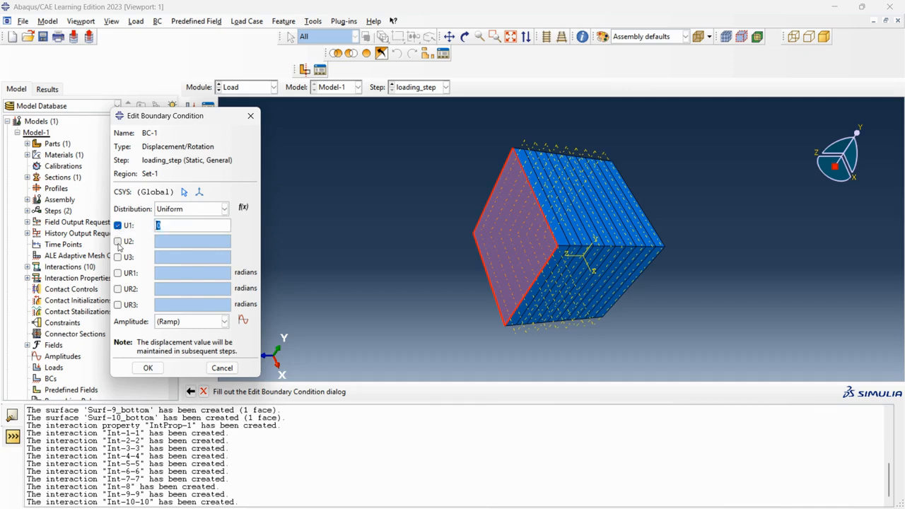
left_click(118, 243)
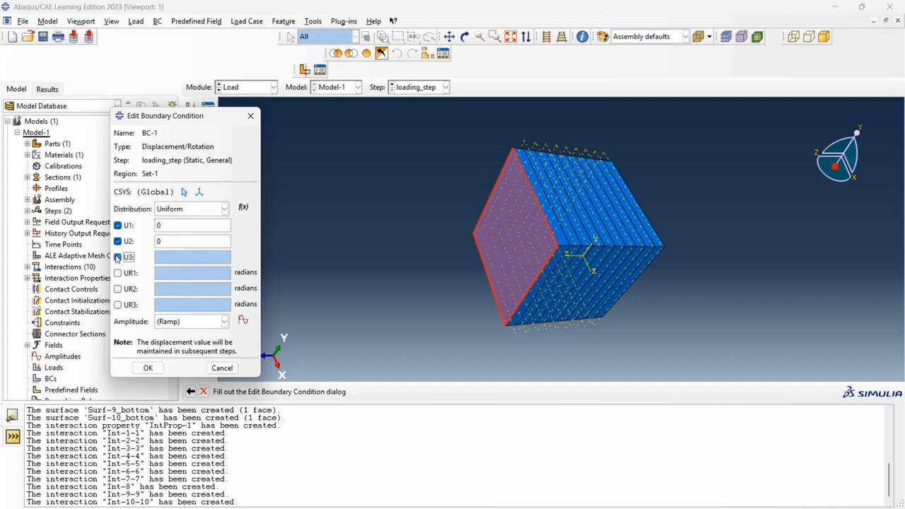
left_click(118, 257)
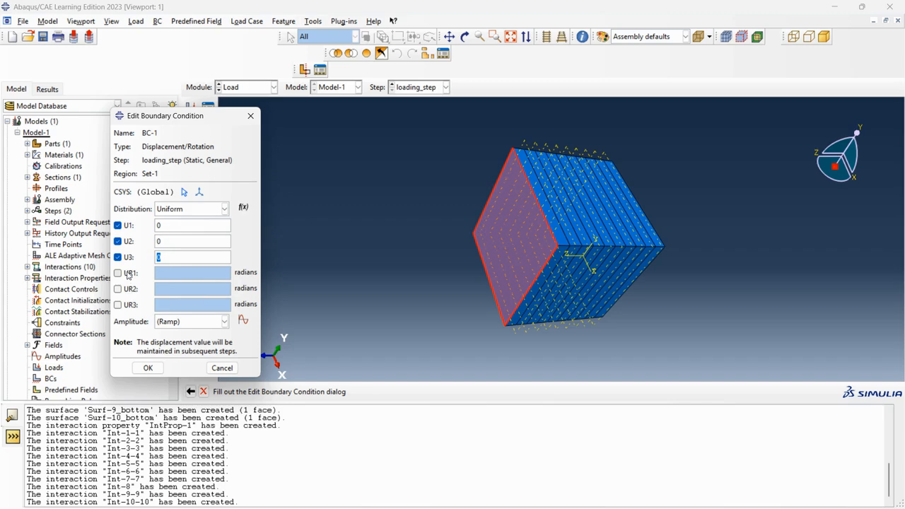
left_click(147, 368)
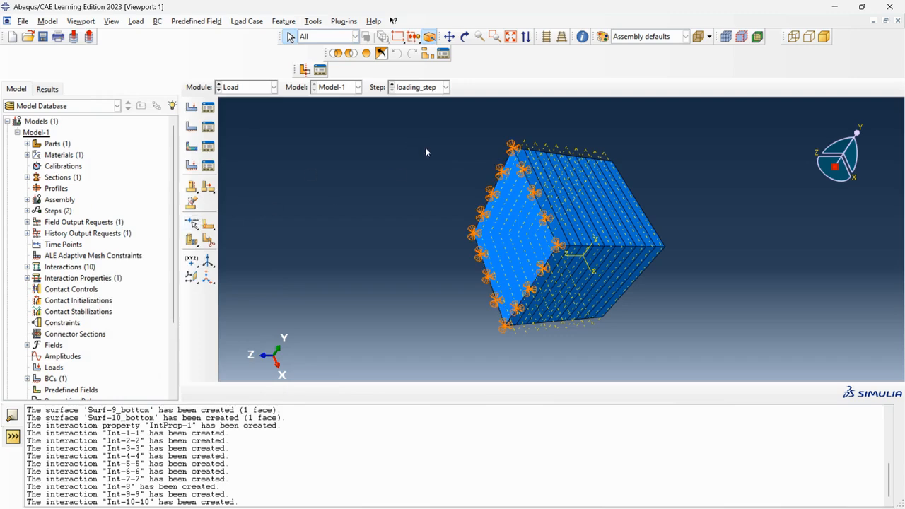
Step: Start a mechanical Pressure load named Pressure in the loading_step step
left_click(191, 107)
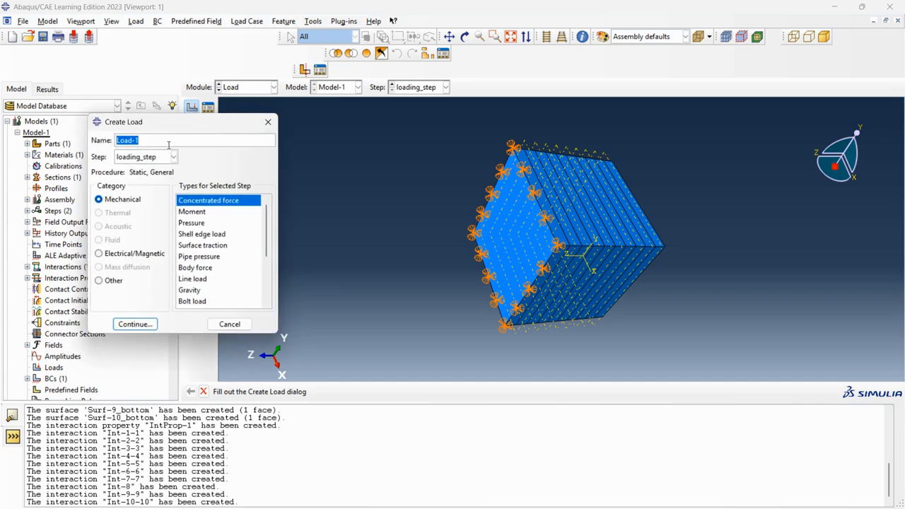
type("Pressure")
left_click(202, 223)
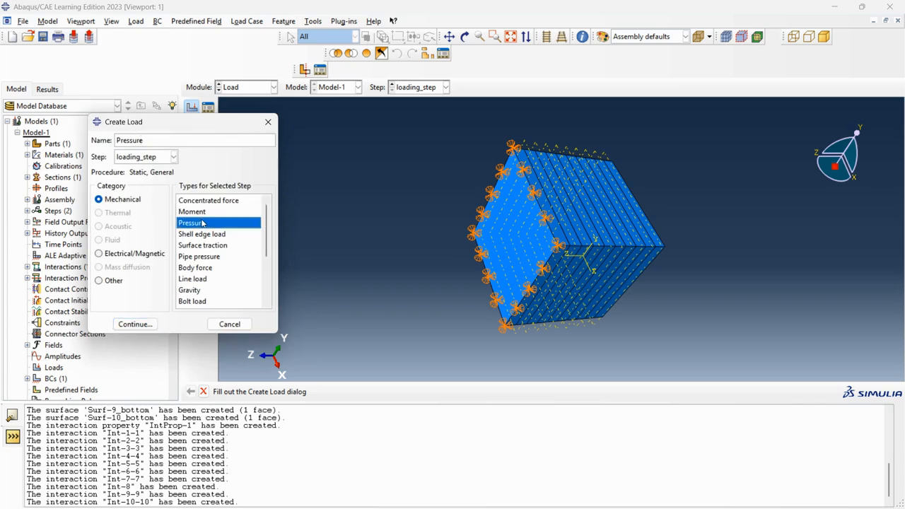
left_click(135, 324)
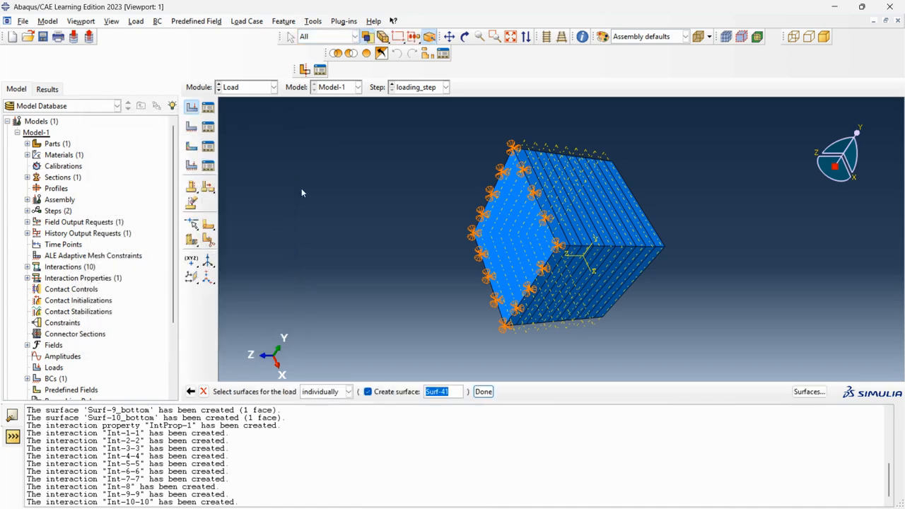
Step: Apply the pressure to the end face opposite the fixed one as surface Surf-41, with uniform distribution and a magnitude of 0.5
left_click(465, 36)
left_click_drag(559, 233, 632, 265)
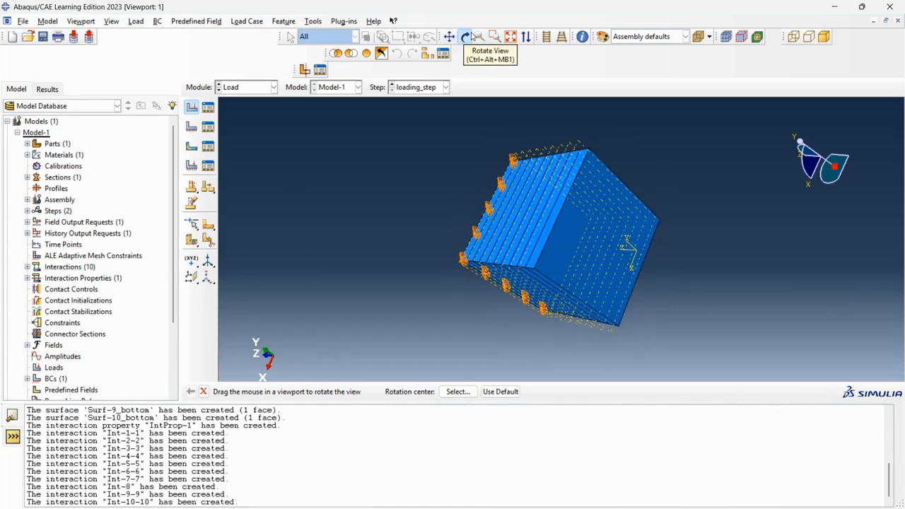
left_click(472, 36)
left_click(588, 195)
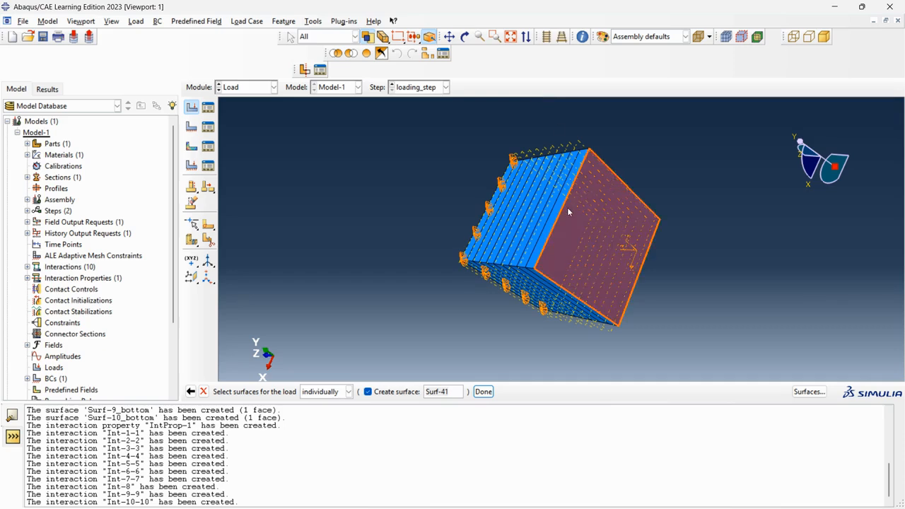
left_click(483, 390)
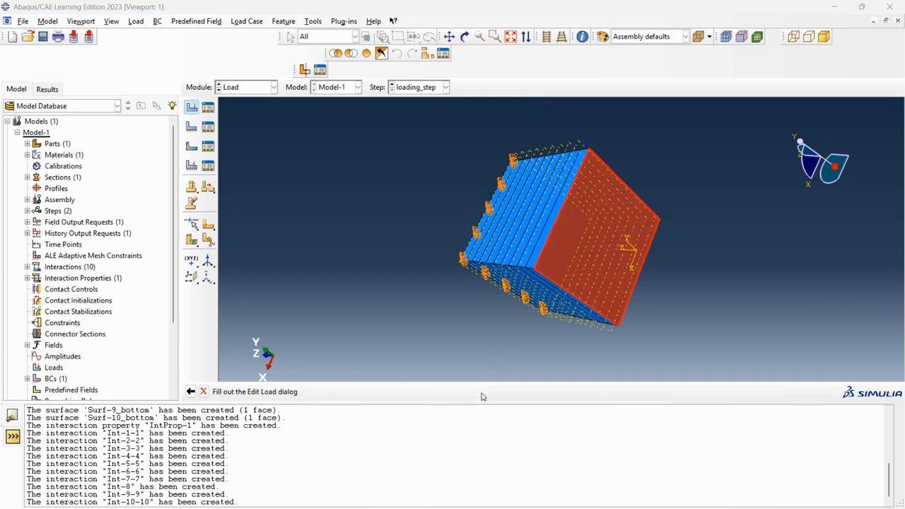
left_click(300, 208)
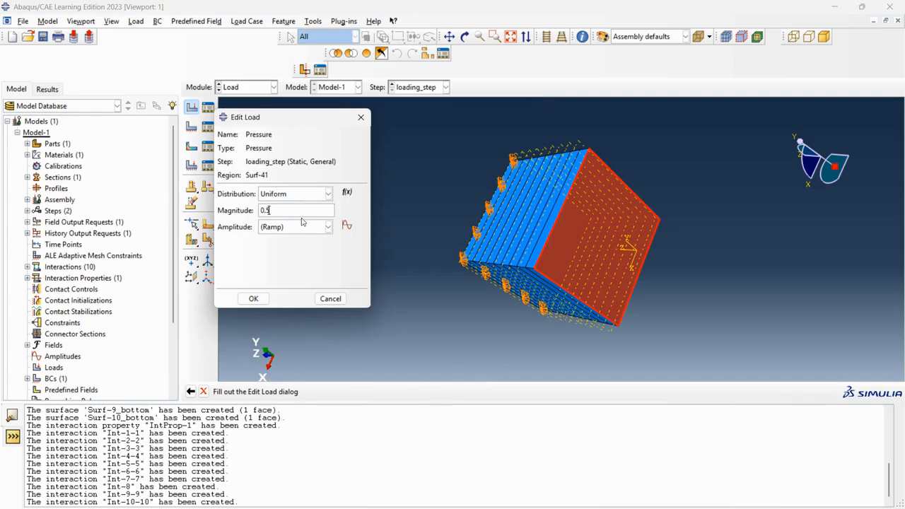
left_click(253, 299)
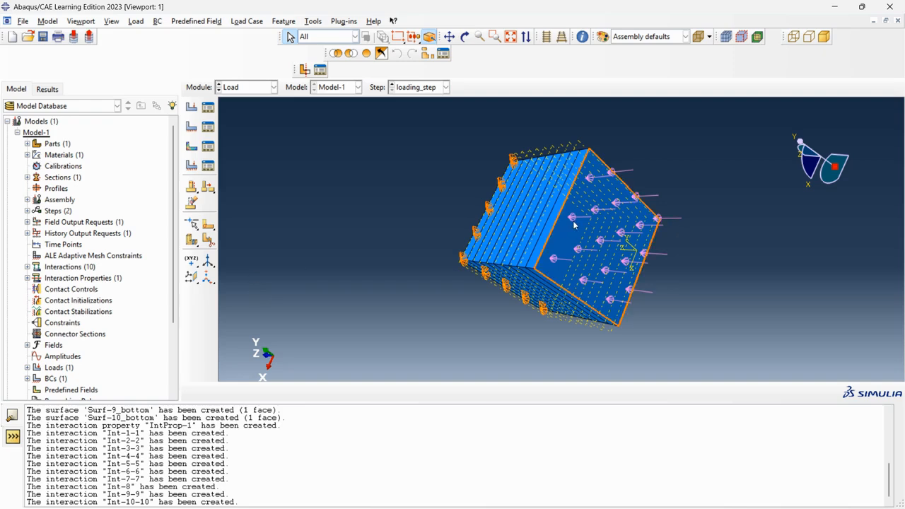
Step: Switch to the Mesh module and set the meshing object to the concrete_cube part
left_click(271, 87)
left_click(235, 166)
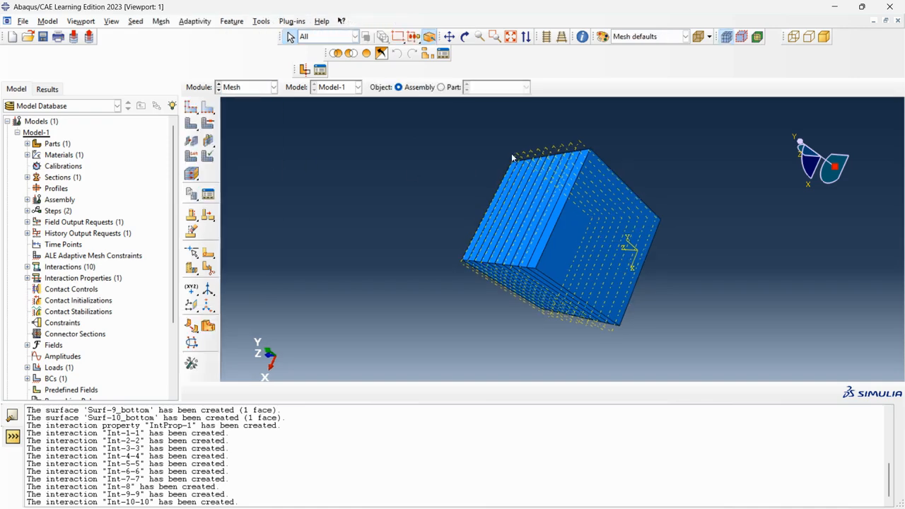
left_click(465, 36)
mouse_move(481, 197)
left_mouse_down()
mouse_move(547, 262)
mouse_move(535, 260)
mouse_move(558, 266)
mouse_move(544, 280)
mouse_move(509, 234)
mouse_move(376, 133)
left_mouse_up()
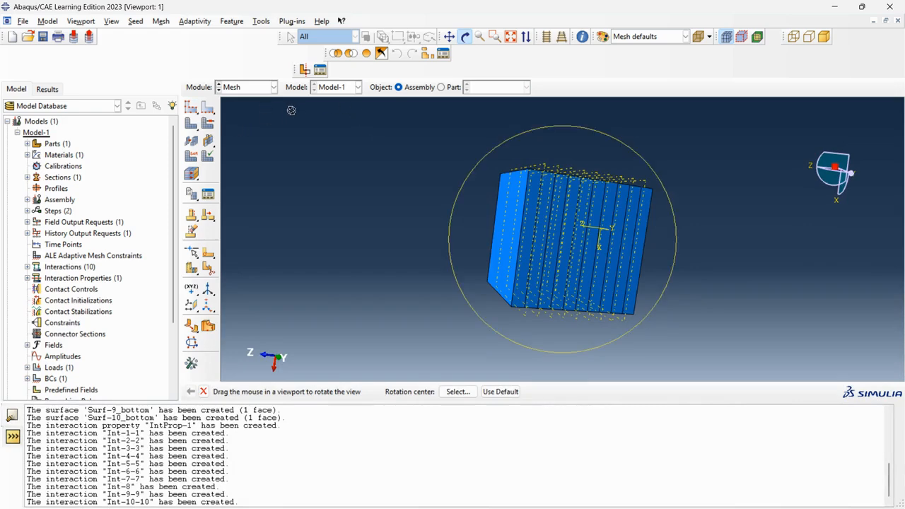
left_click(441, 87)
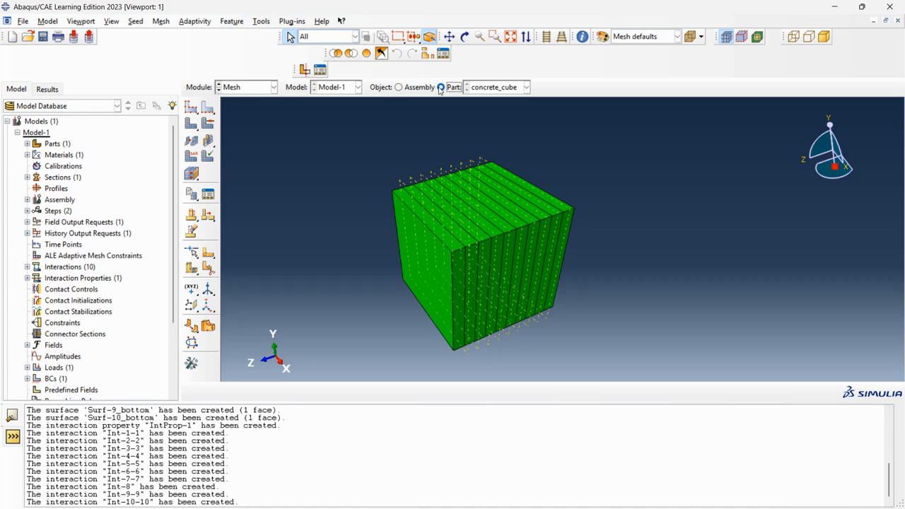
Step: Seed the concrete_cube part with an approximate global size of 10
left_click(191, 107)
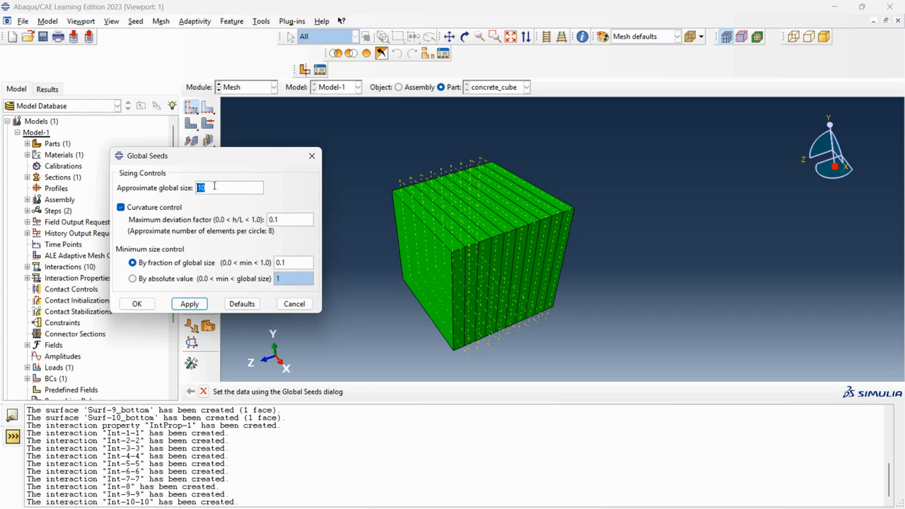
type("1")
left_click(137, 304)
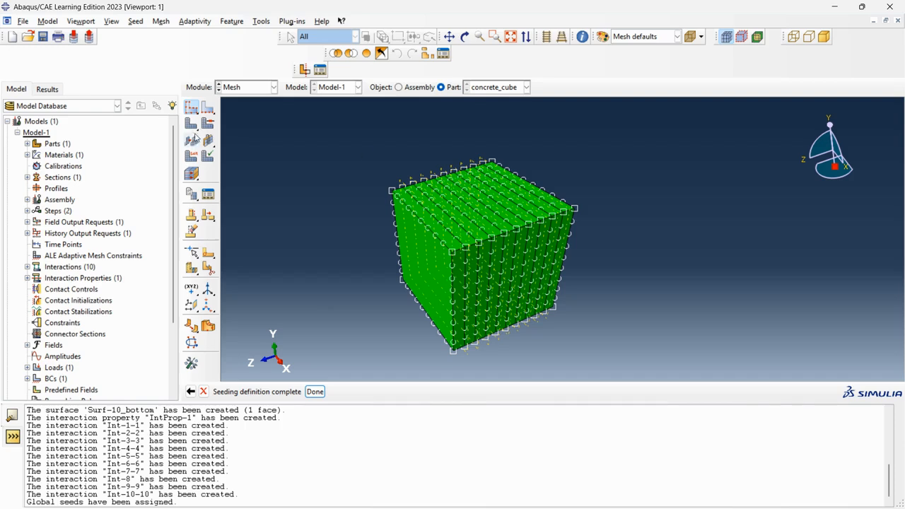
Step: Assign the Standard, linear 3D Stress element type with reduced integration (C3D8R) to all cells of the concrete_cube part
left_click(195, 156)
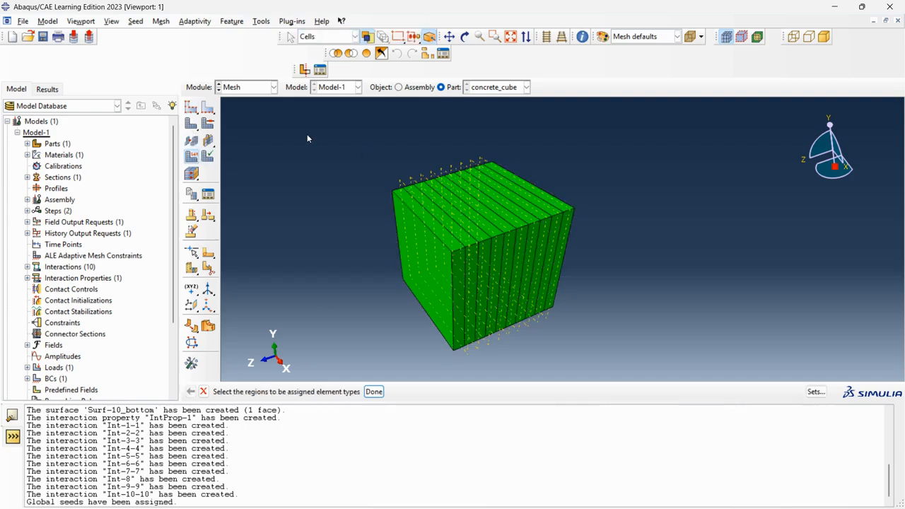
left_click_drag(394, 132, 615, 358)
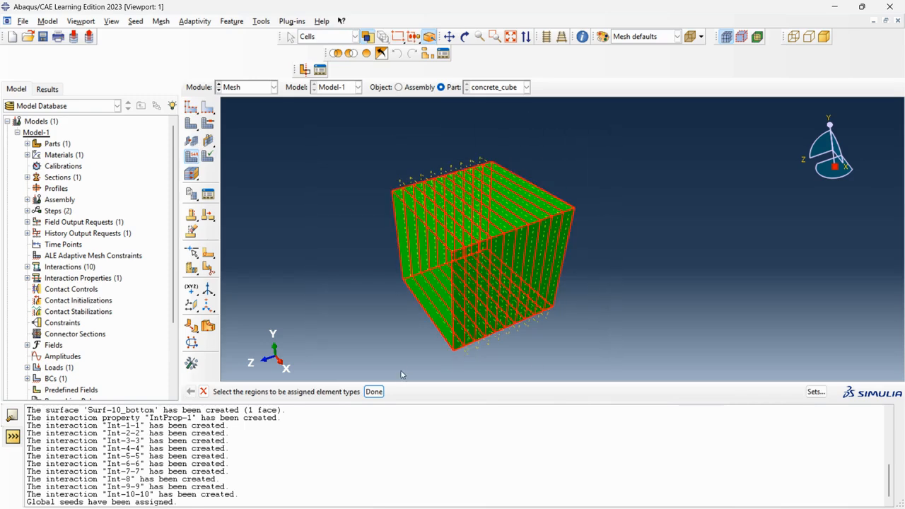
left_click(373, 391)
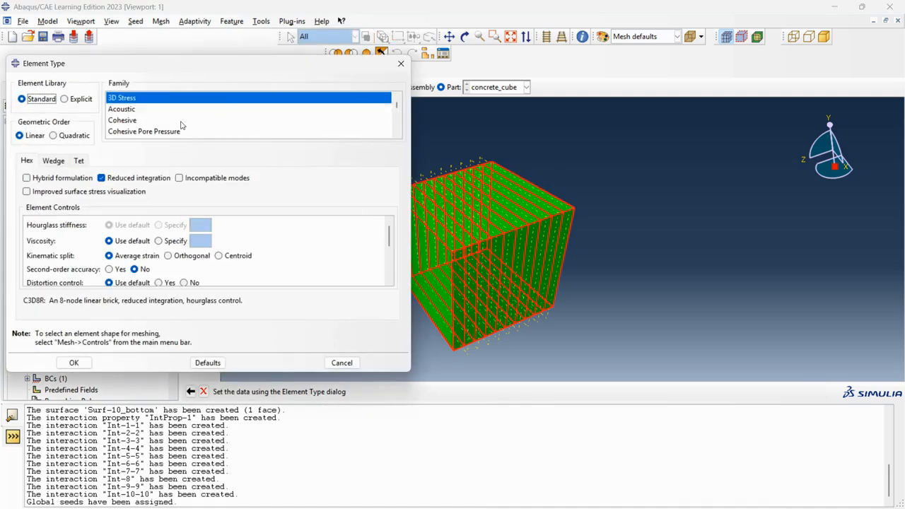
scroll(181, 125, "down", 5)
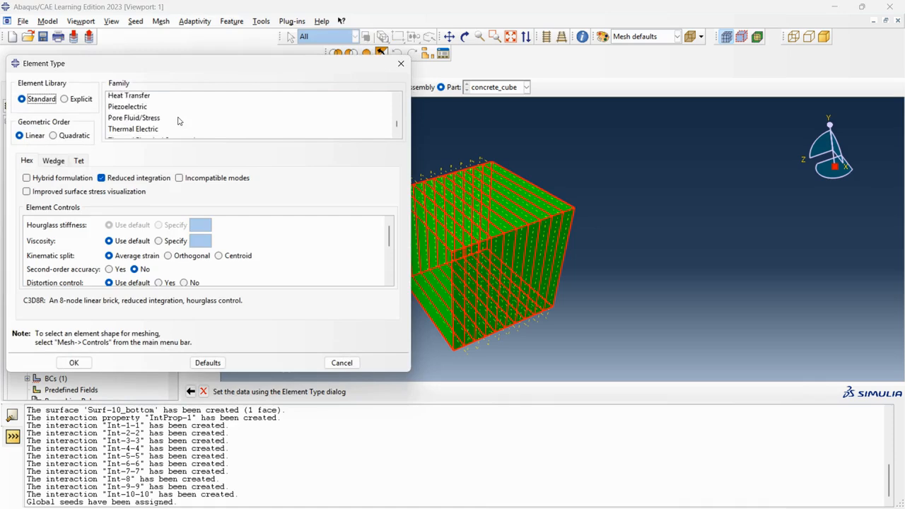
scroll(179, 121, "up", 4)
scroll(179, 121, "up", 2)
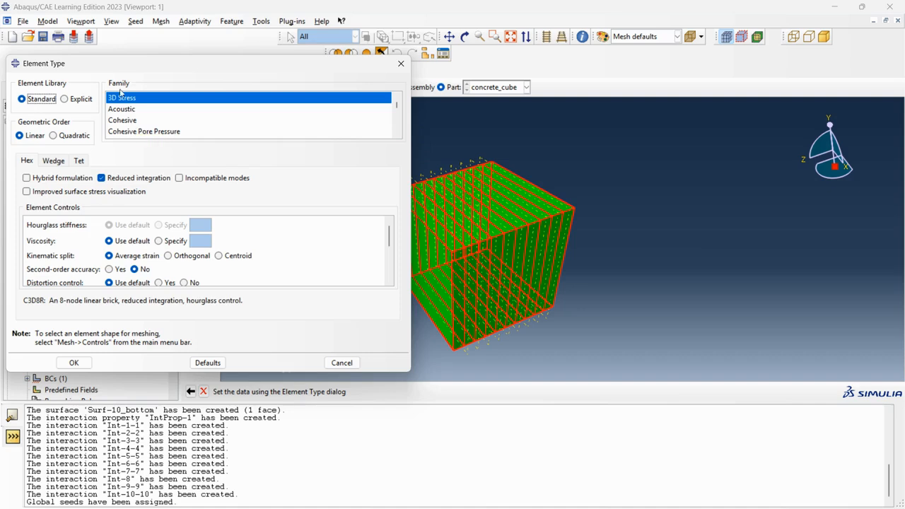
mouse_move(124, 65)
left_mouse_down()
mouse_move(280, 76)
mouse_move(130, 79)
left_mouse_up()
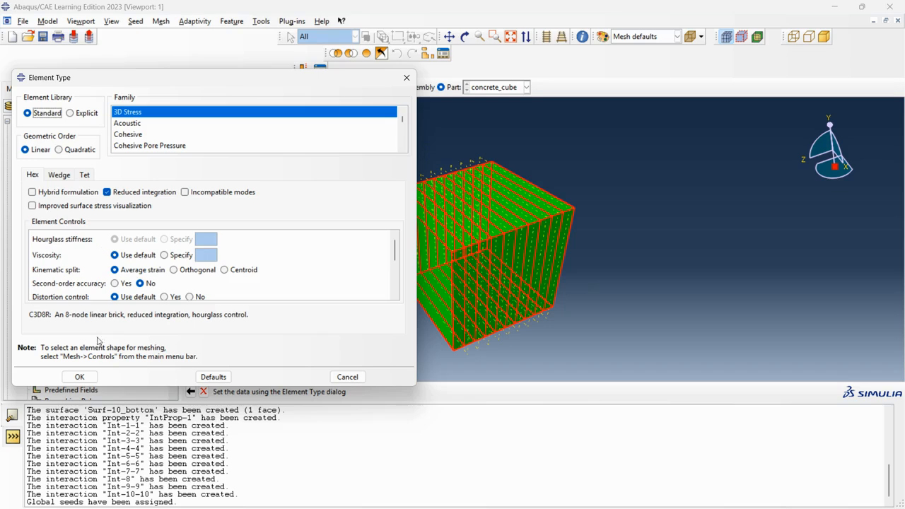
left_click(79, 377)
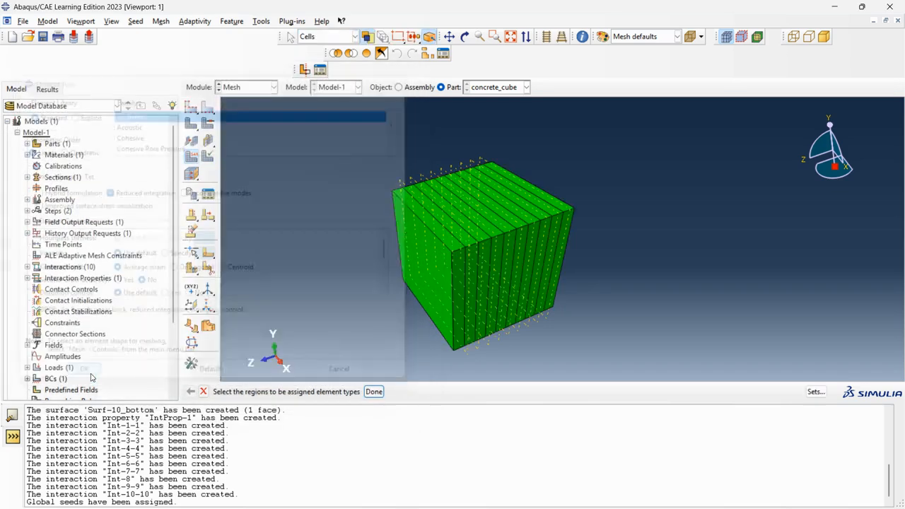
Step: Mesh the concrete_cube part and check its approximate global seed size
left_click(200, 151)
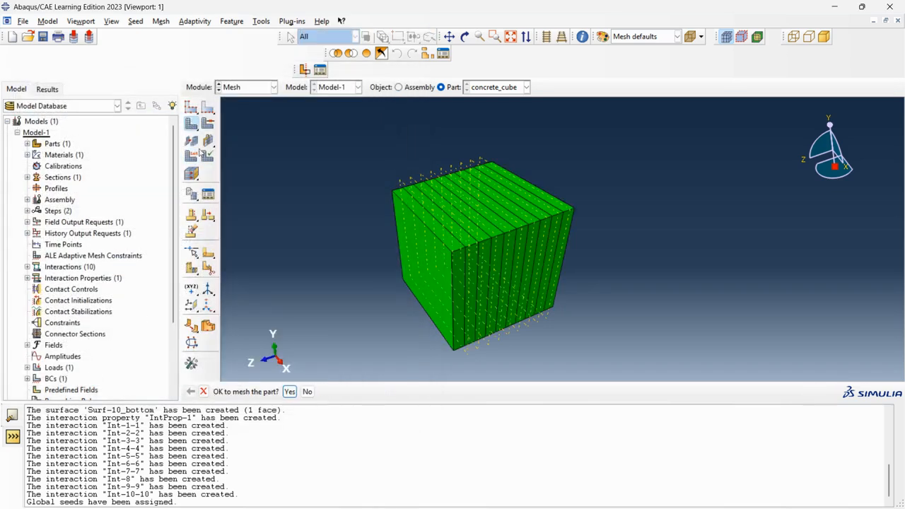
left_click(289, 392)
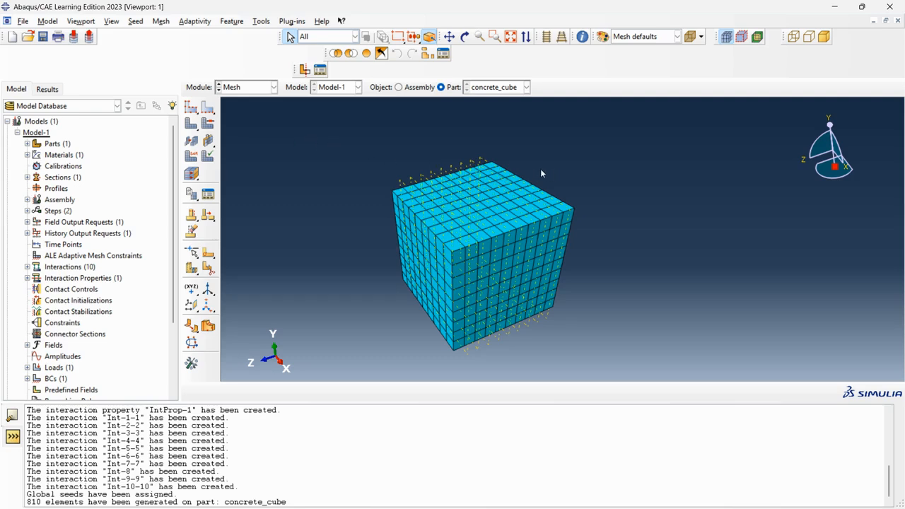
left_click(191, 106)
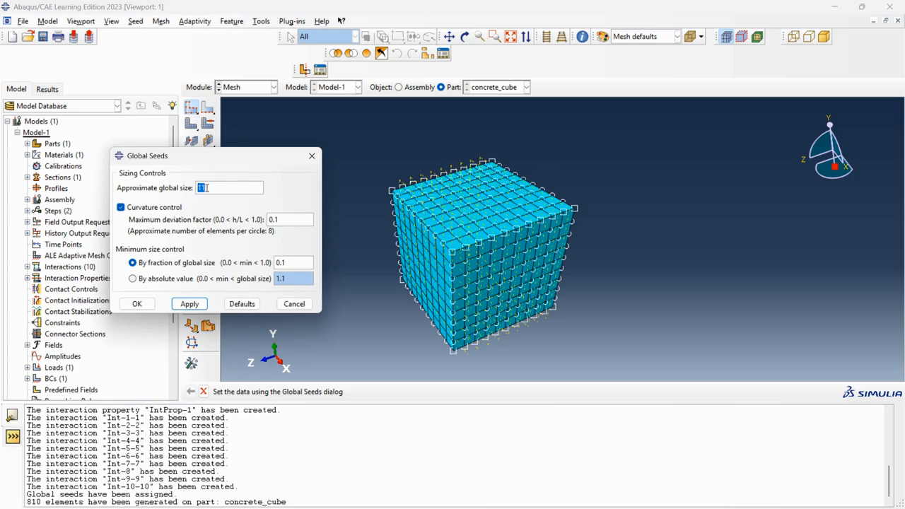
left_click(312, 155)
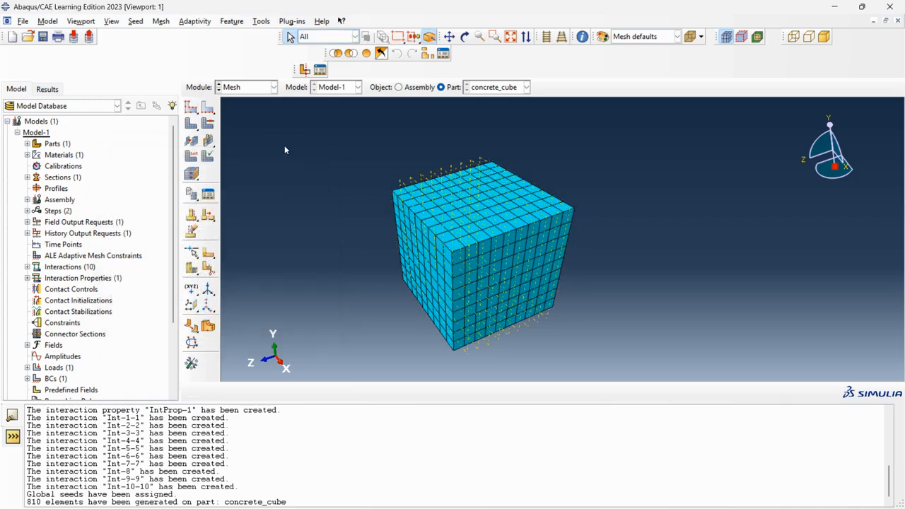
Step: Switch to the Job module and create a full analysis job named analysis for Model-1
left_click(270, 88)
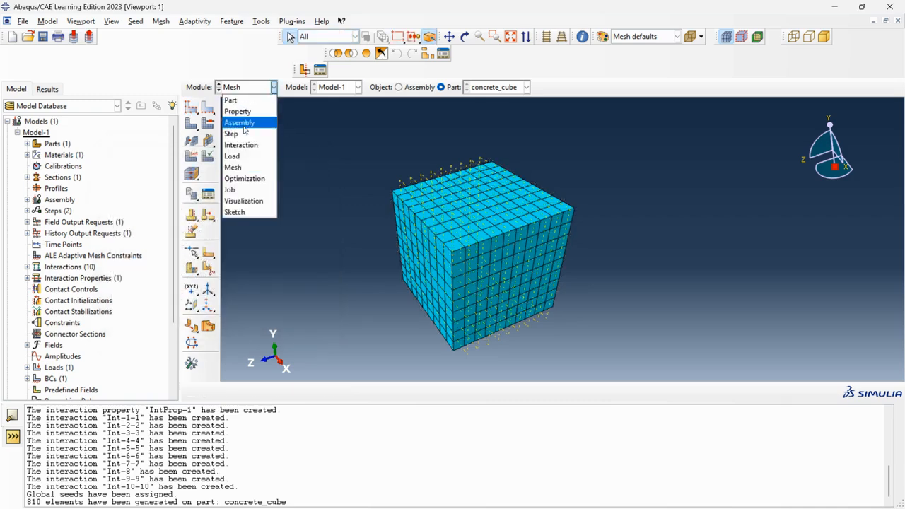
left_click(241, 189)
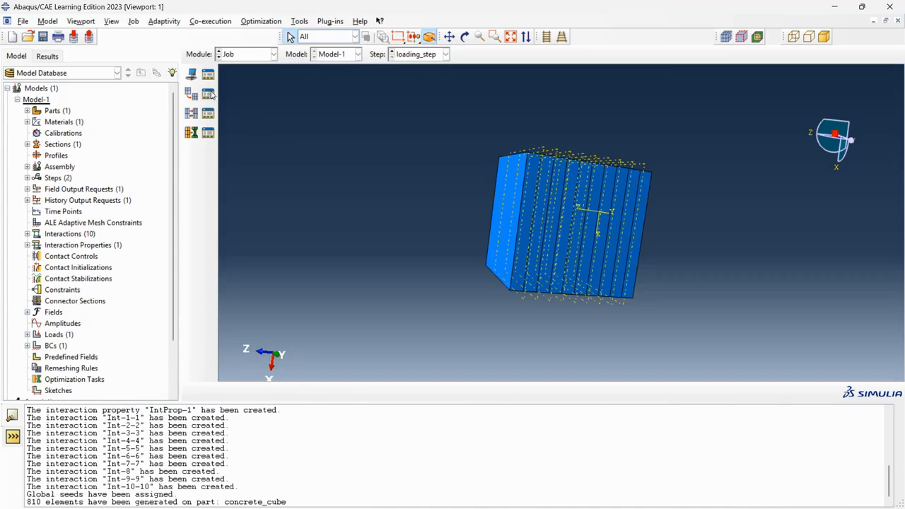
left_click(191, 73)
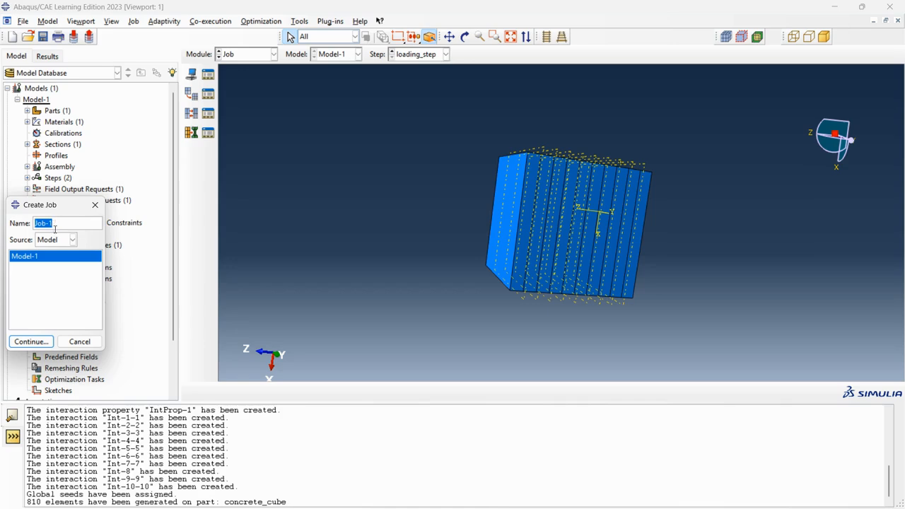
type("analysis")
left_click(32, 341)
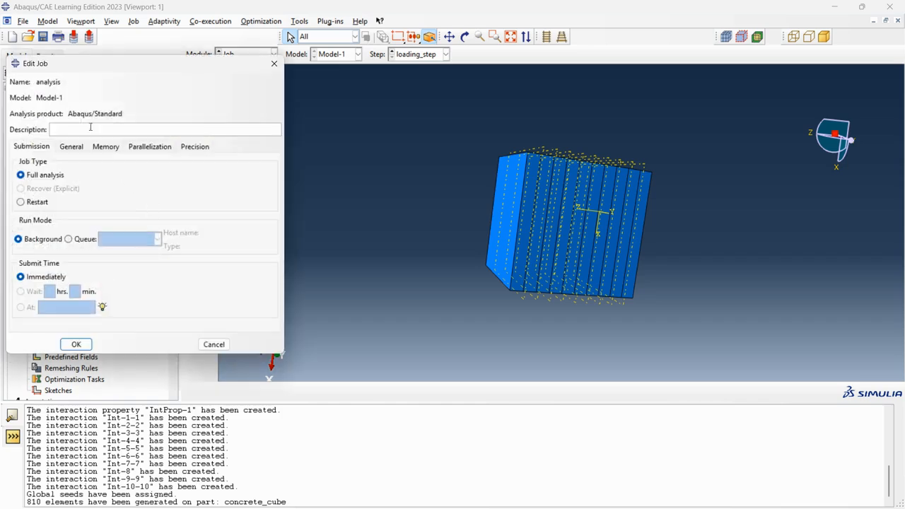
left_click(76, 343)
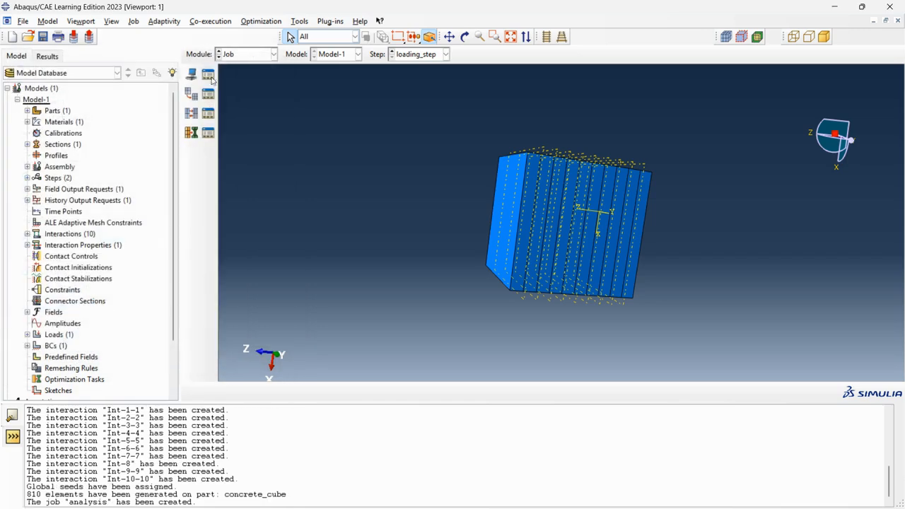
Step: Try to submit the analysis job from the Job Manager
left_click(208, 76)
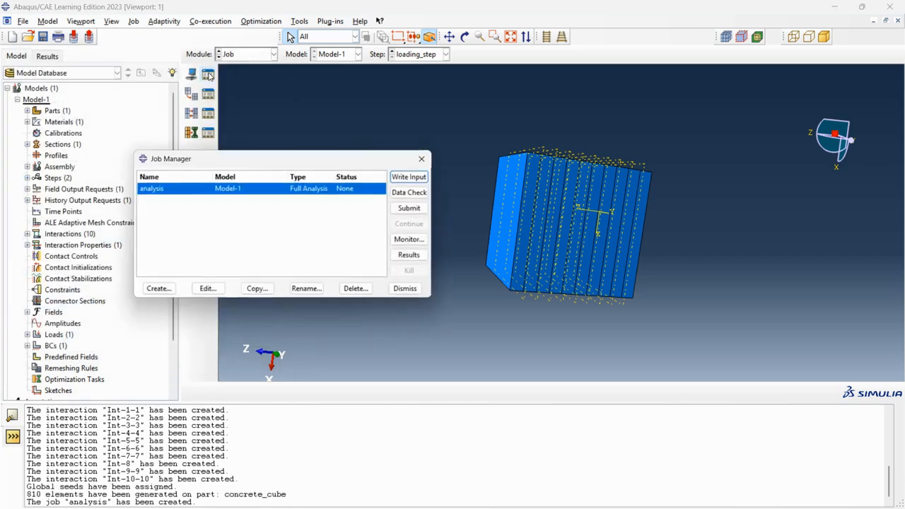
left_click(410, 209)
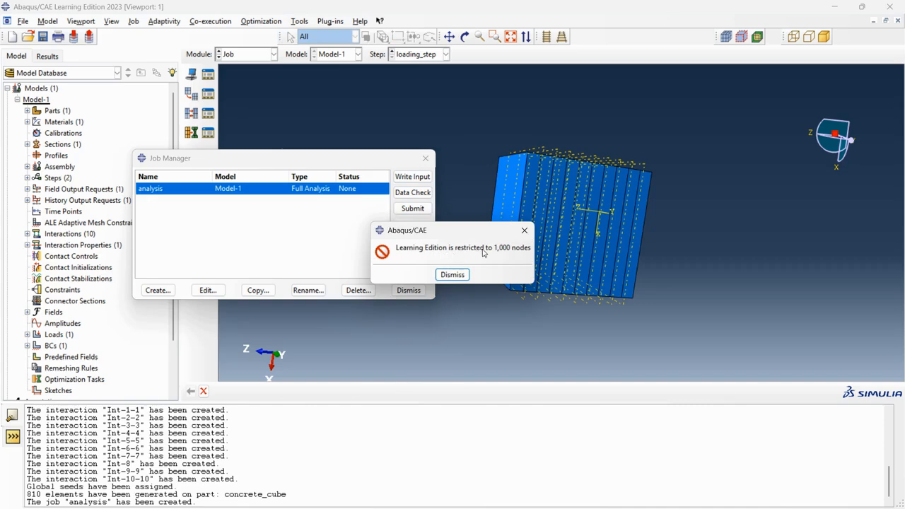
left_click(452, 275)
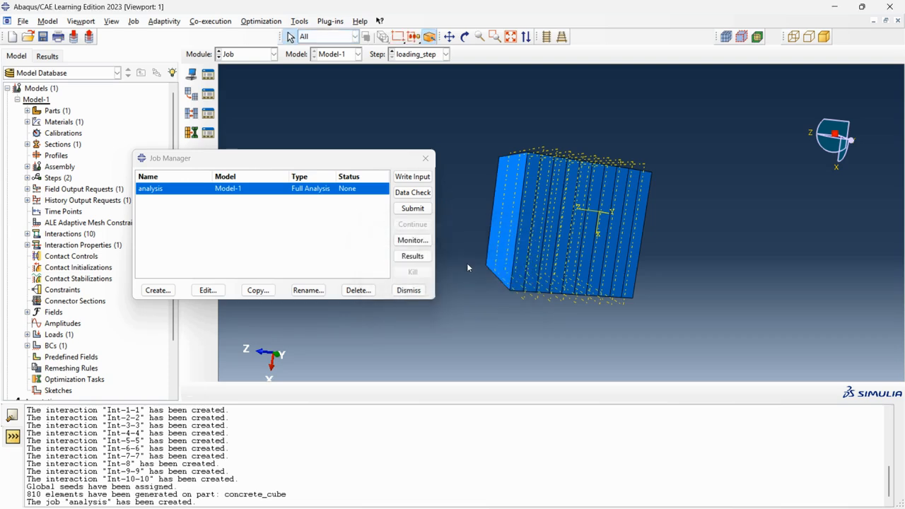
left_click(426, 157)
Step: Return to the Mesh module and set the meshing object to the concrete_cube part
left_click(249, 56)
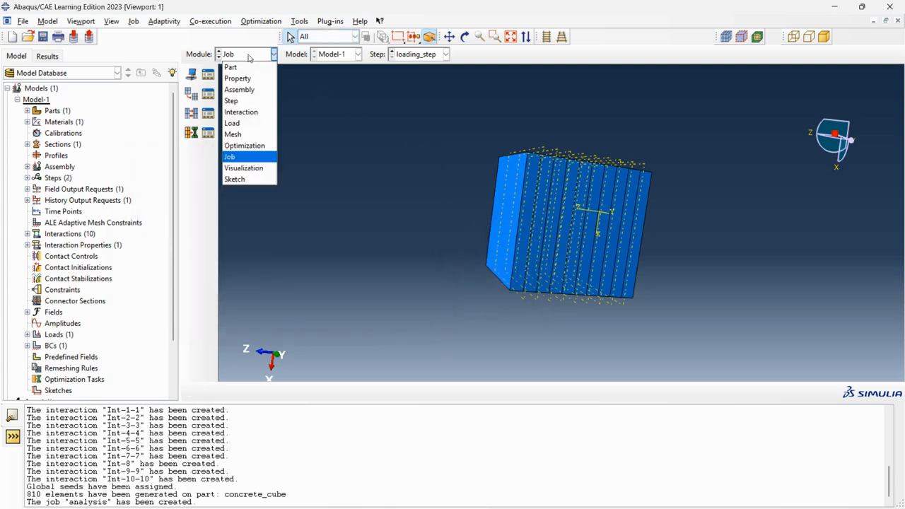
left_click(233, 134)
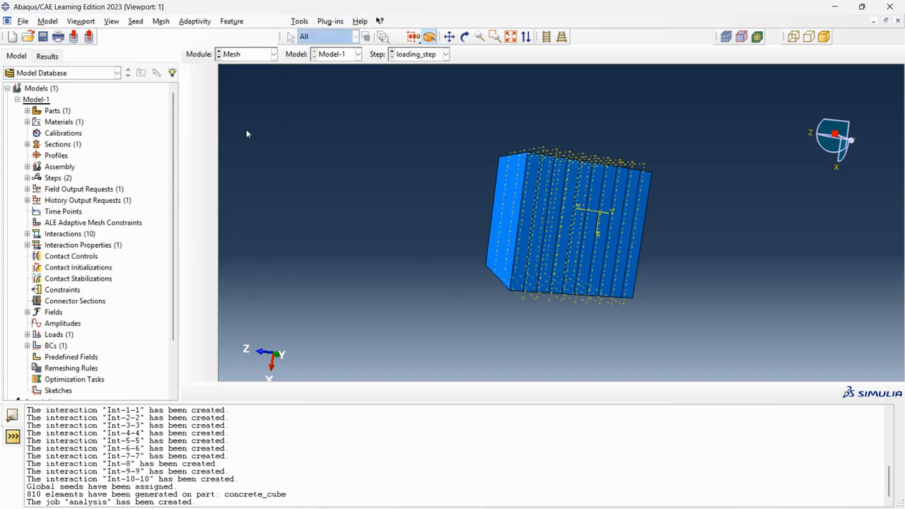
left_click(198, 110)
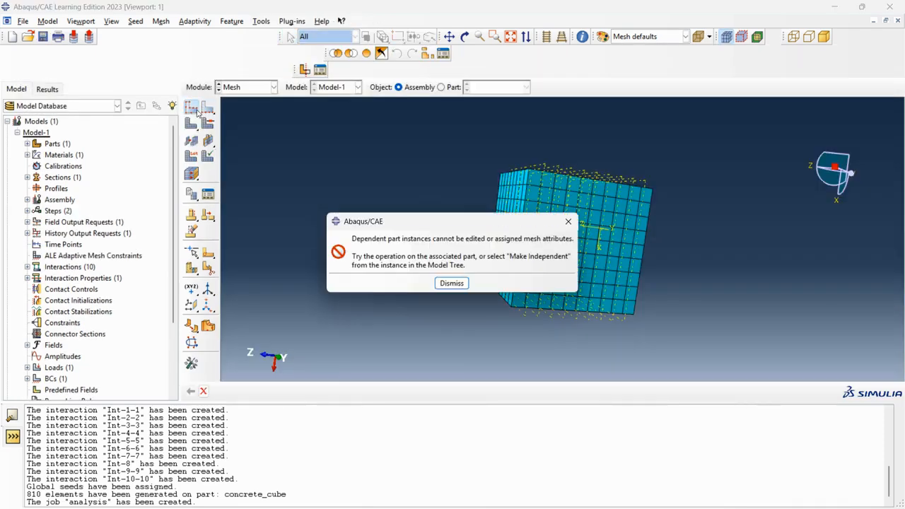
left_click(451, 282)
left_click(441, 87)
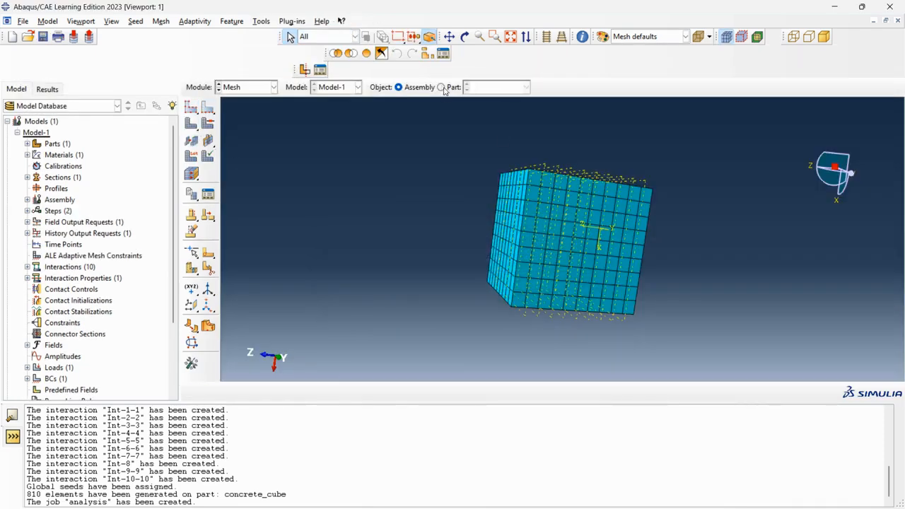
Step: Reseed the concrete_cube part with an approximate global size of 14, deleting the existing mesh, and mesh the part again
left_click(191, 106)
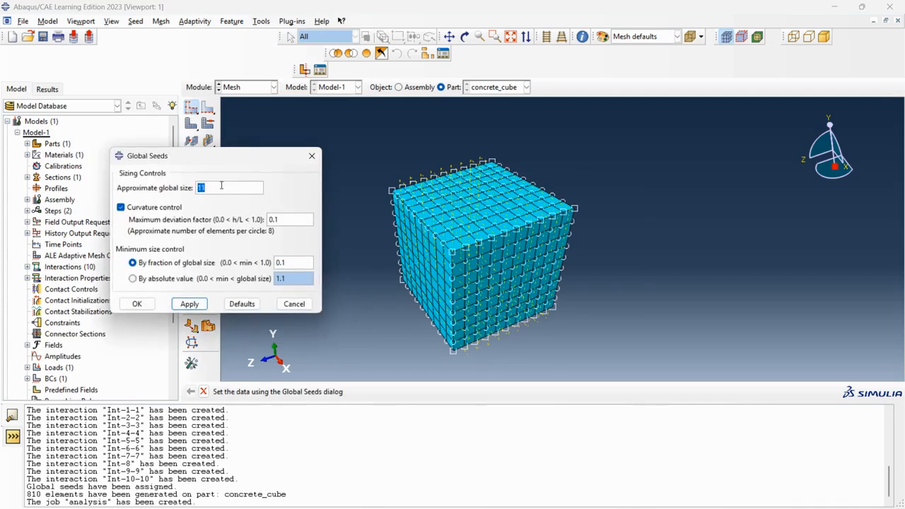
left_click(221, 186)
left_click(137, 304)
left_click(74, 157)
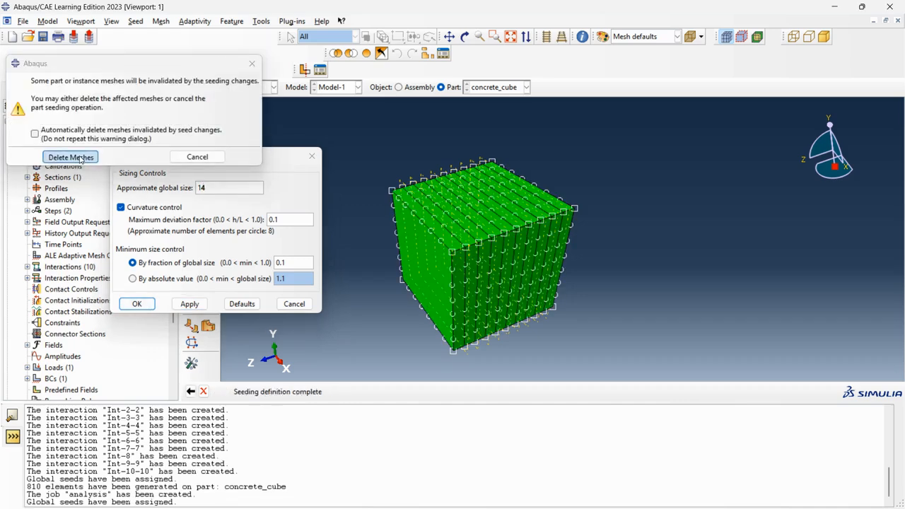
left_click(191, 123)
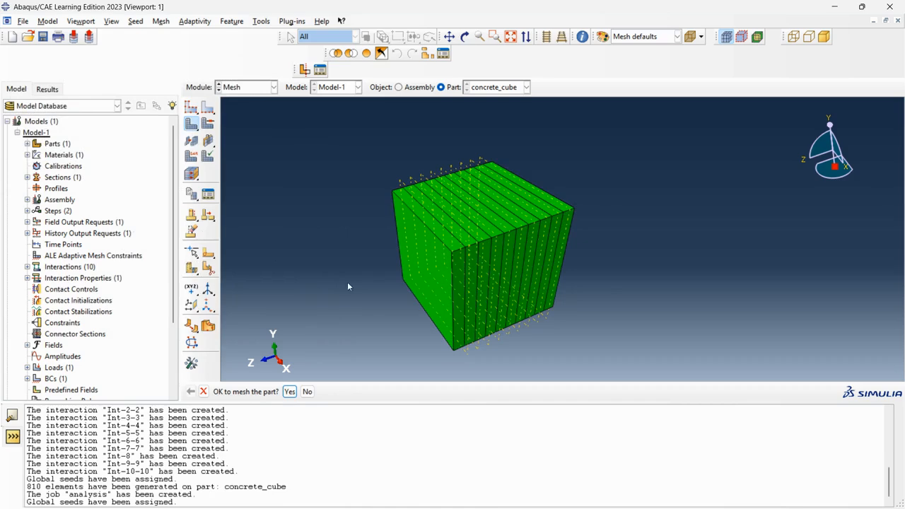
left_click(289, 391)
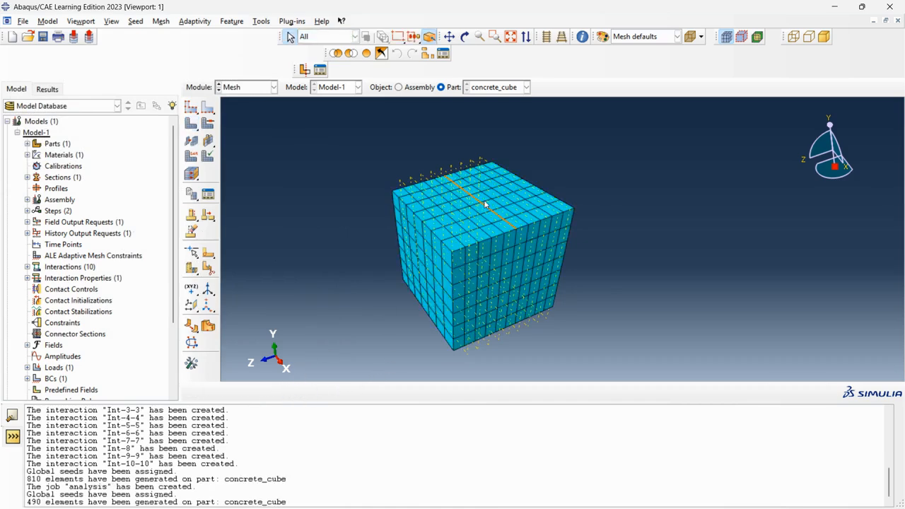
Step: Switch back to the Job module and submit the analysis job
left_click(272, 87)
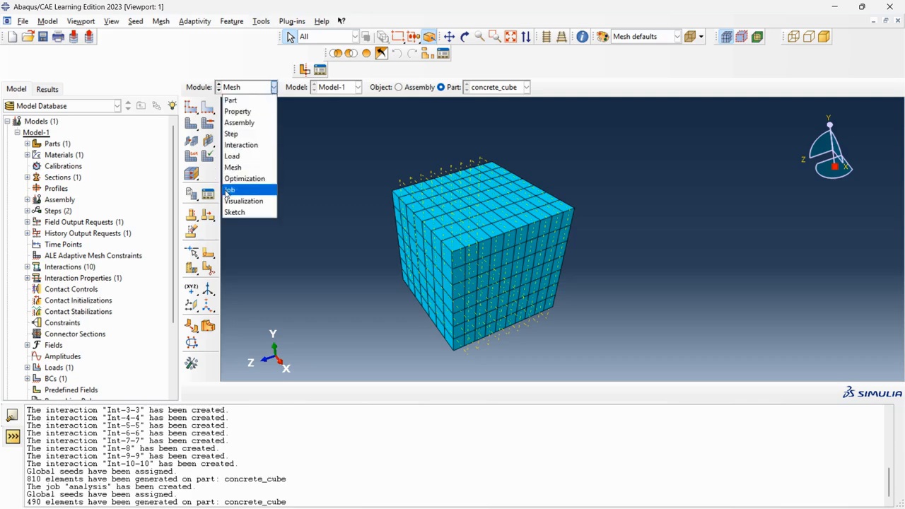
left_click(229, 189)
left_click(207, 74)
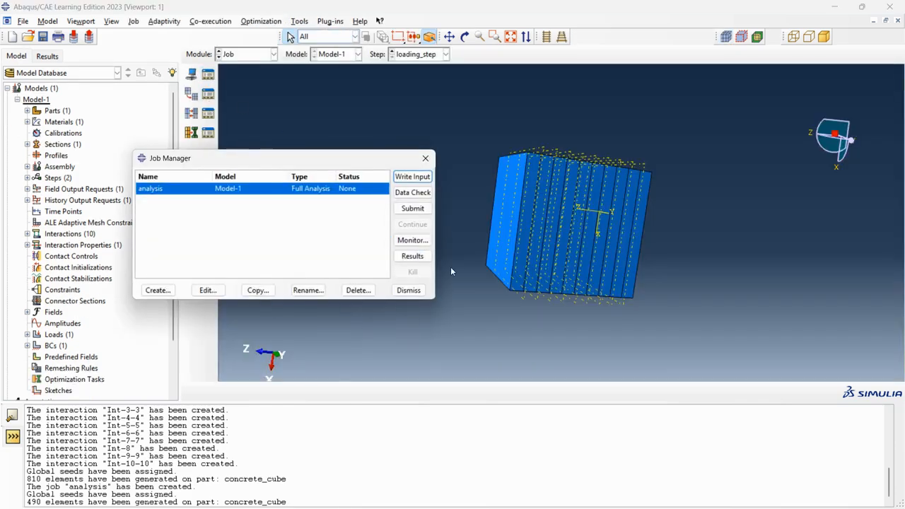
left_click(412, 208)
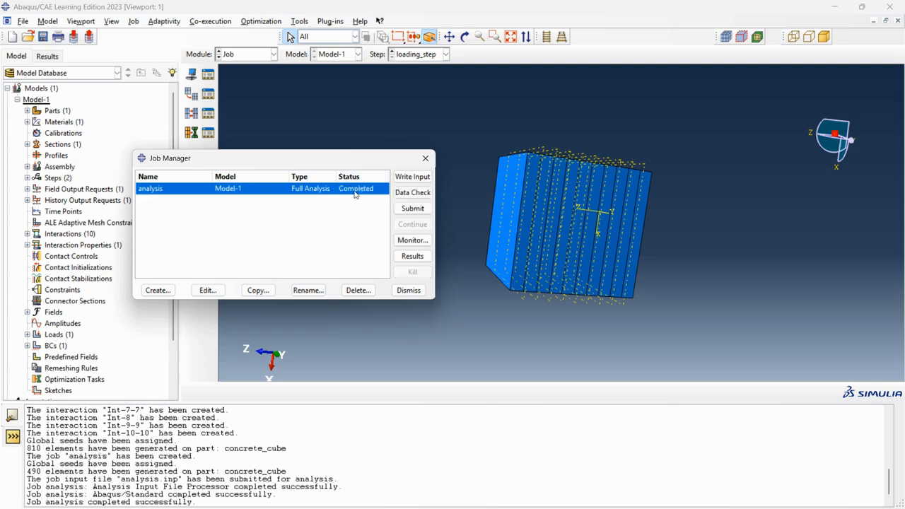
Step: Monitor the analysis job and read through its warnings about the contact surfaces in an enlarged monitor window
left_click(407, 241)
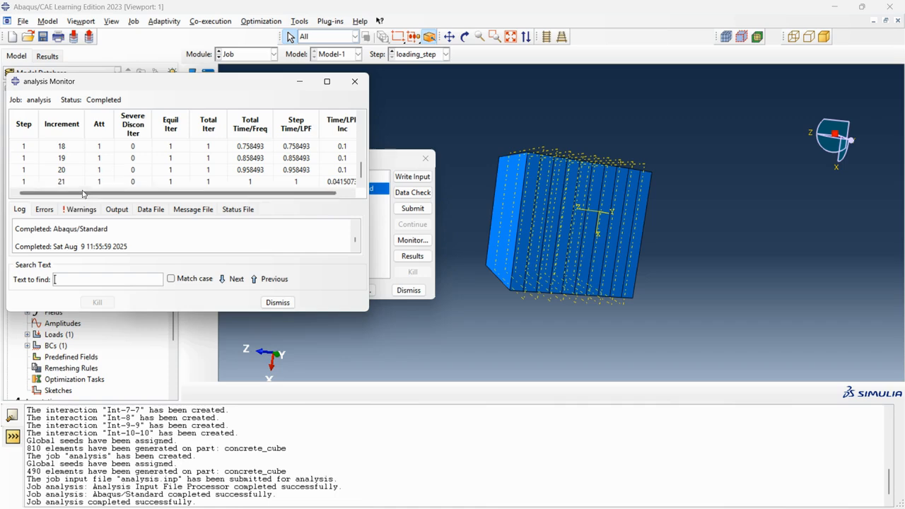
left_click(86, 210)
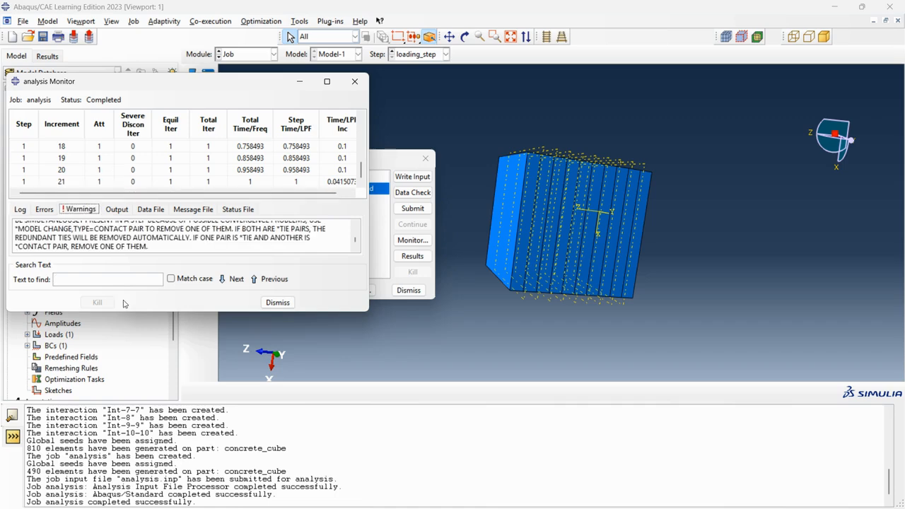
left_click_drag(121, 312, 128, 407)
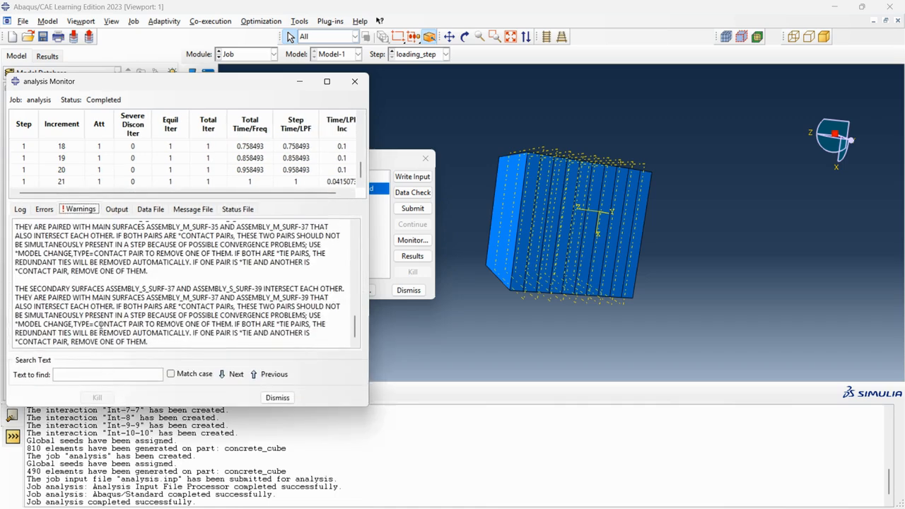
scroll(119, 296, "down", 5)
scroll(129, 274, "up", 5)
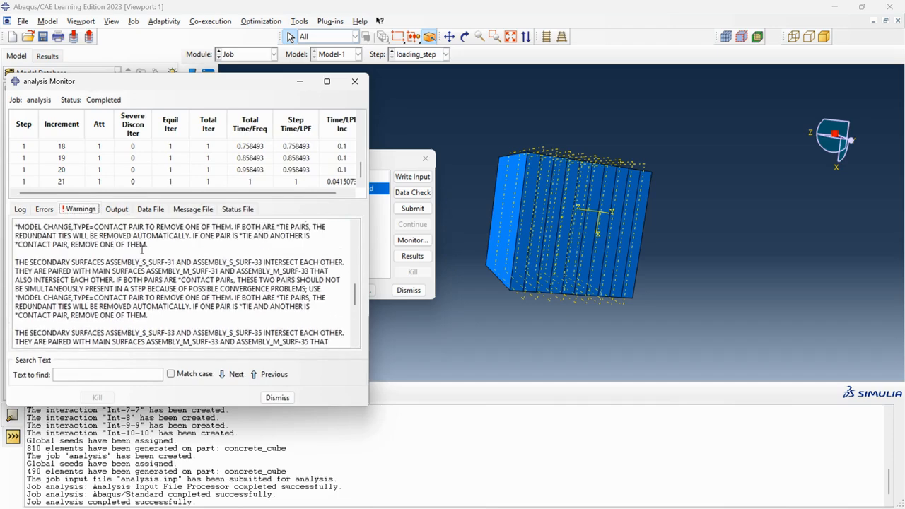
scroll(141, 249, "up", 10)
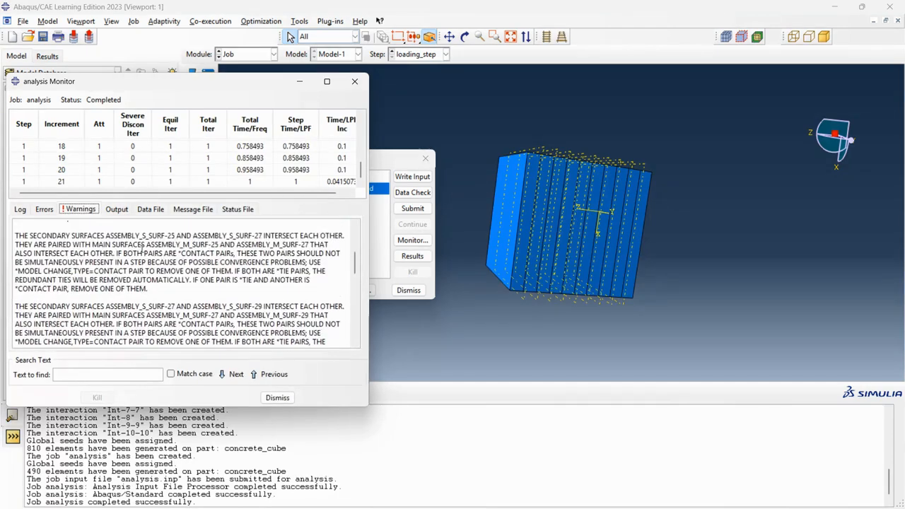
Step: Finish reading the analysis job's warnings, check its errors log and close the job monitor
scroll(141, 249, "down", 3)
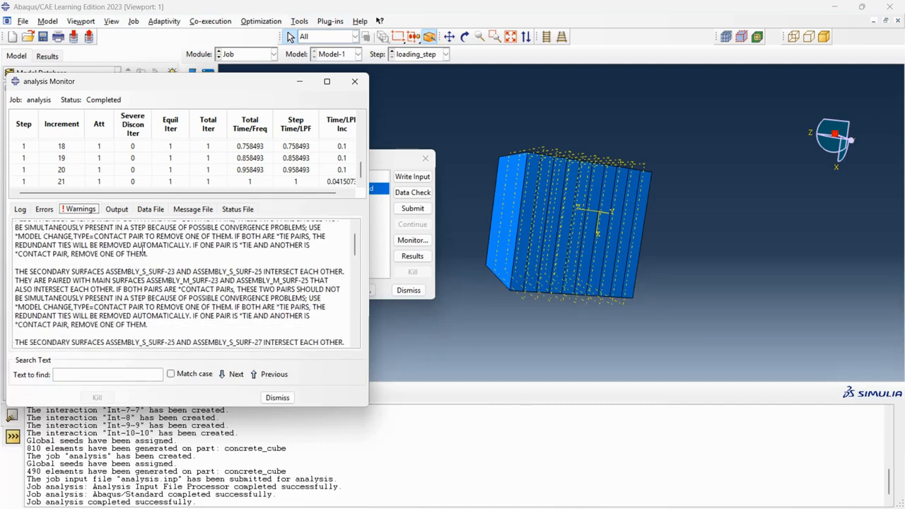
left_click(50, 212)
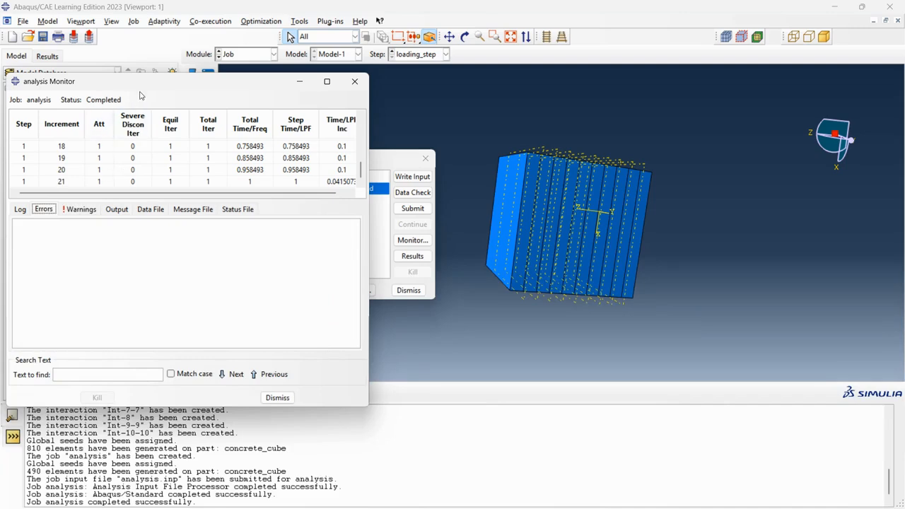
left_click_drag(147, 90, 649, 90)
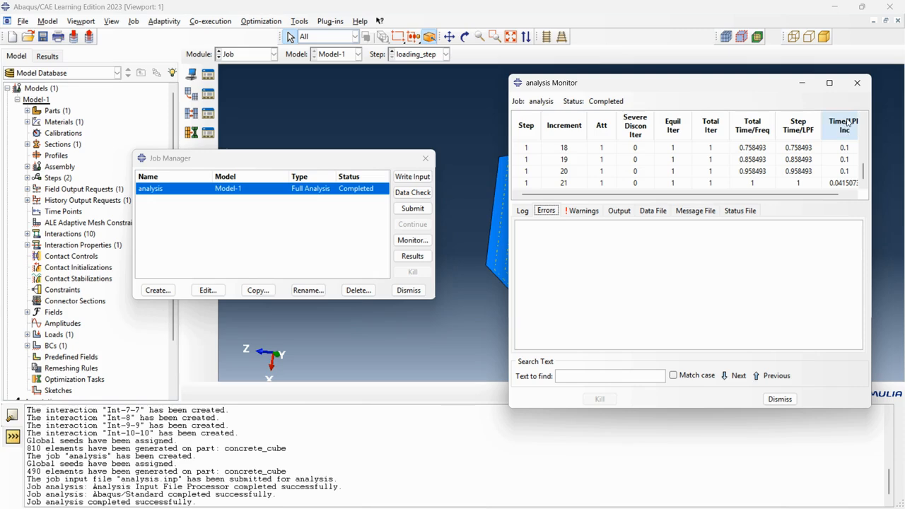
left_click(856, 83)
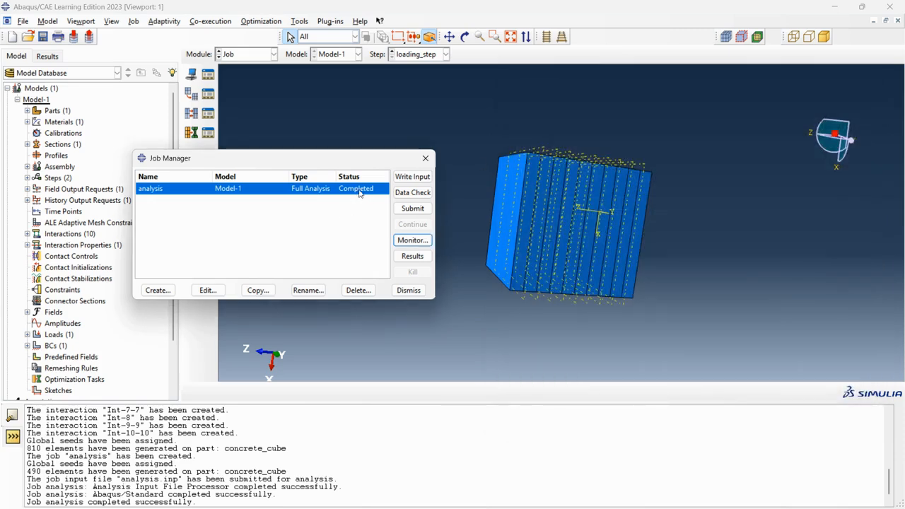
Step: Open the results of the analysis job and plot the von Mises stress contours on the deformed cube
left_click(407, 256)
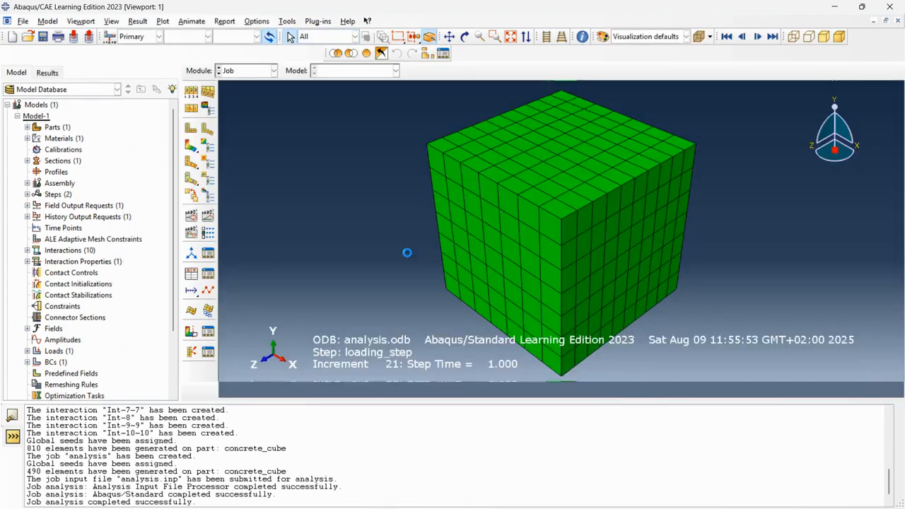
left_click(192, 146)
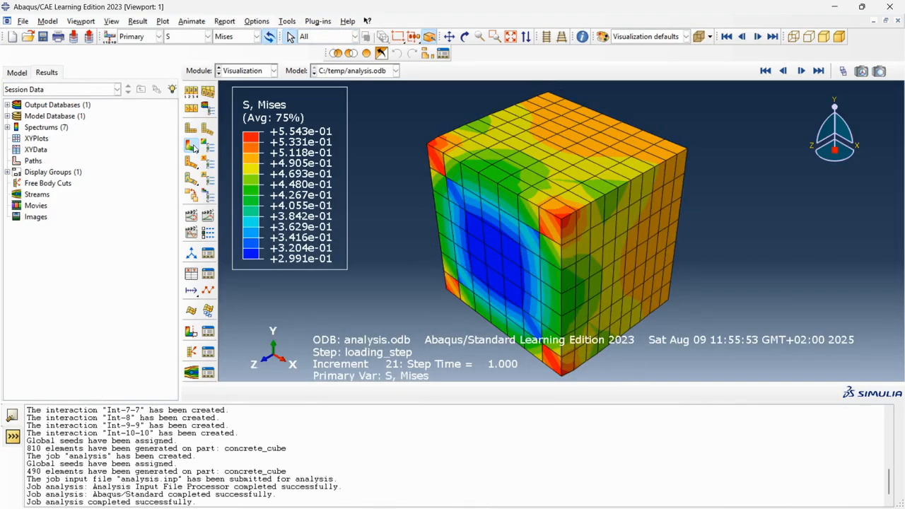
scroll(473, 129, "down", 1)
scroll(489, 159, "up", 2)
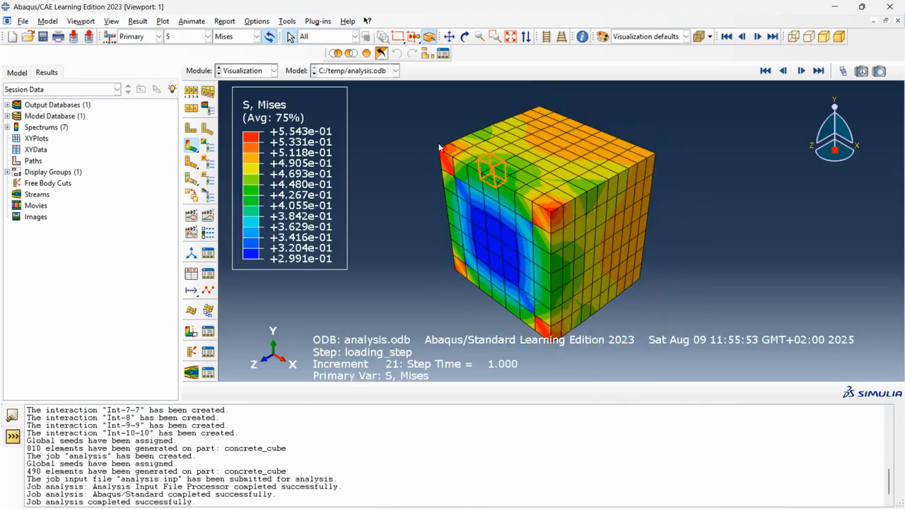
scroll(550, 198, "up", 2)
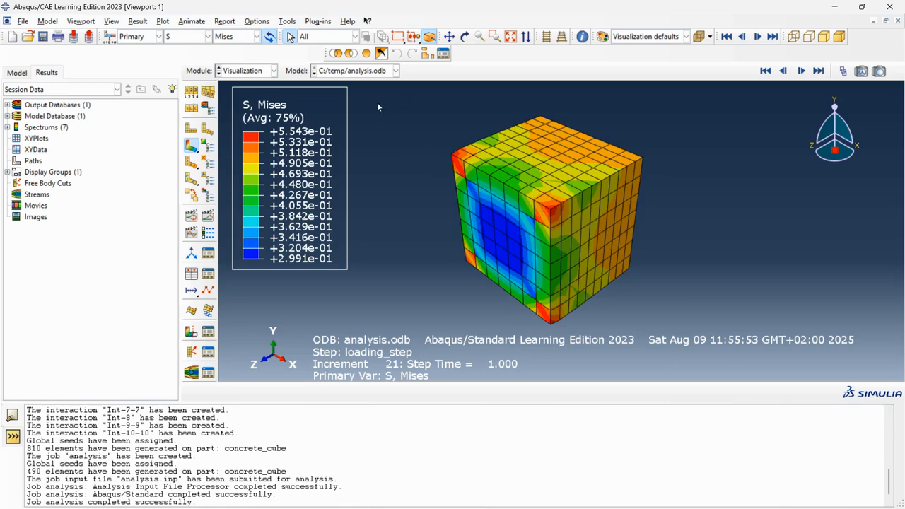
Step: View the contour plots of displacement magnitude (U) and reaction force magnitude (RF) on the cube
left_click(198, 38)
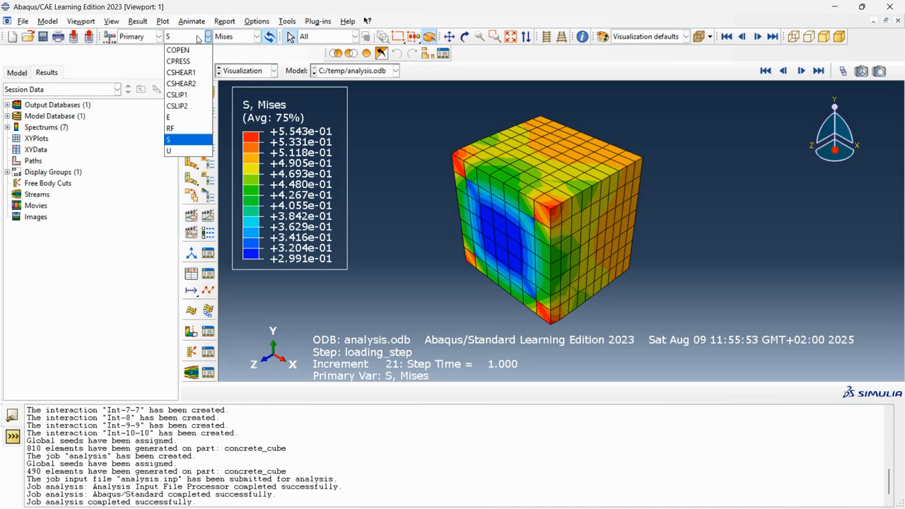
left_click(186, 151)
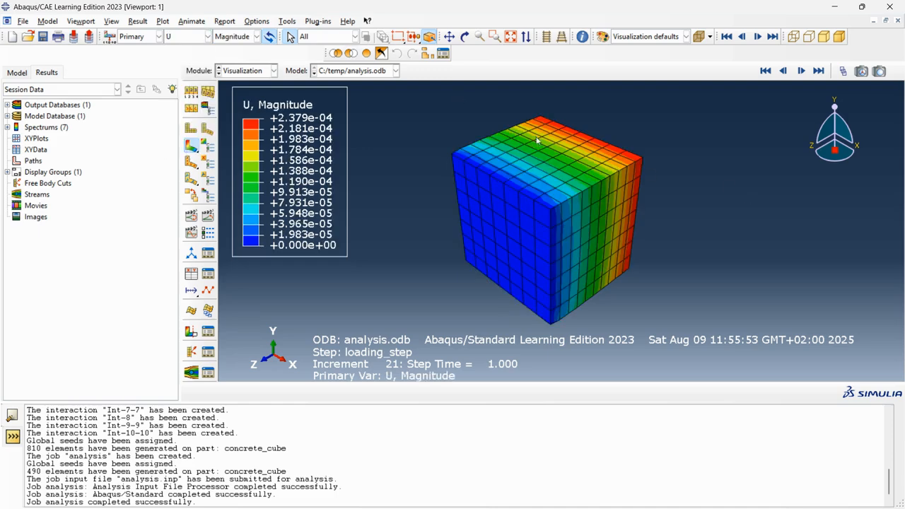
left_click(183, 37)
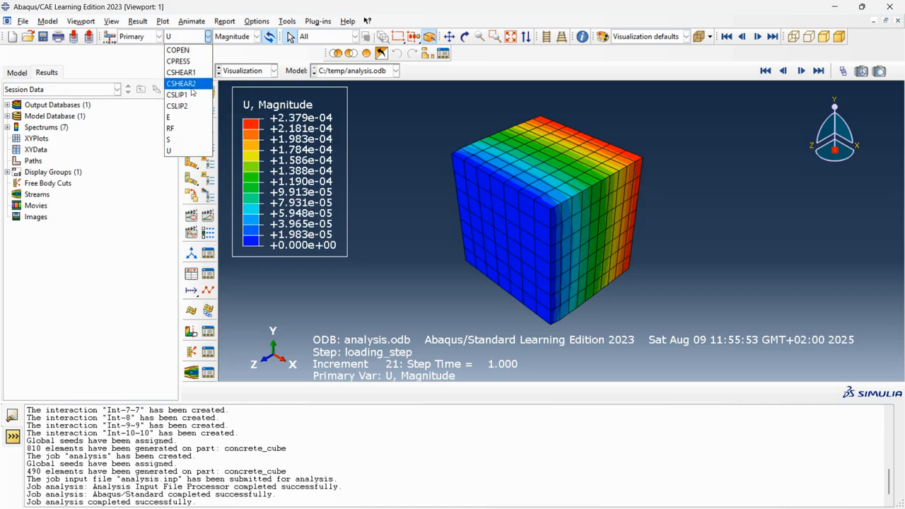
left_click(181, 128)
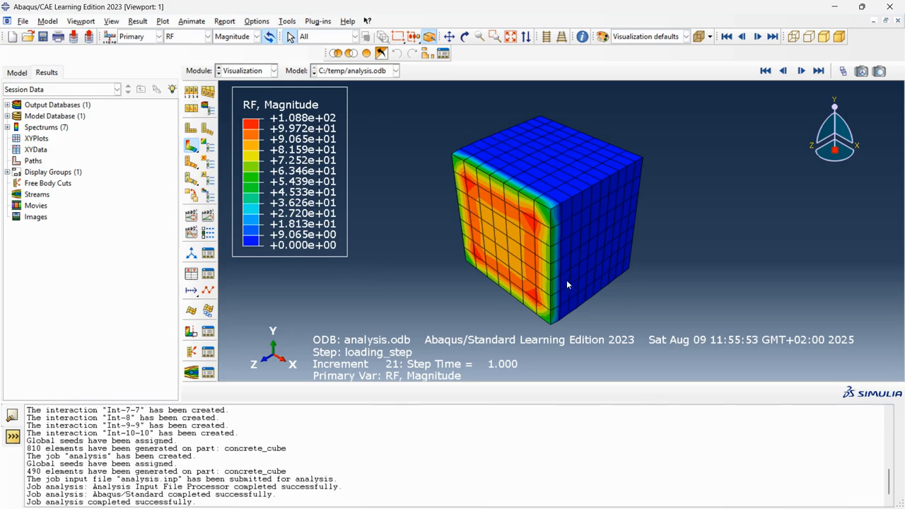
left_click(274, 71)
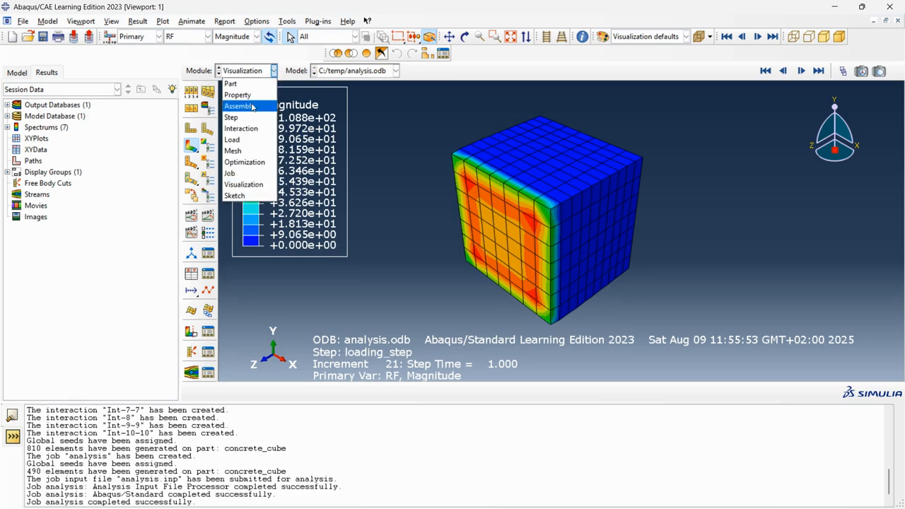
left_click(260, 75)
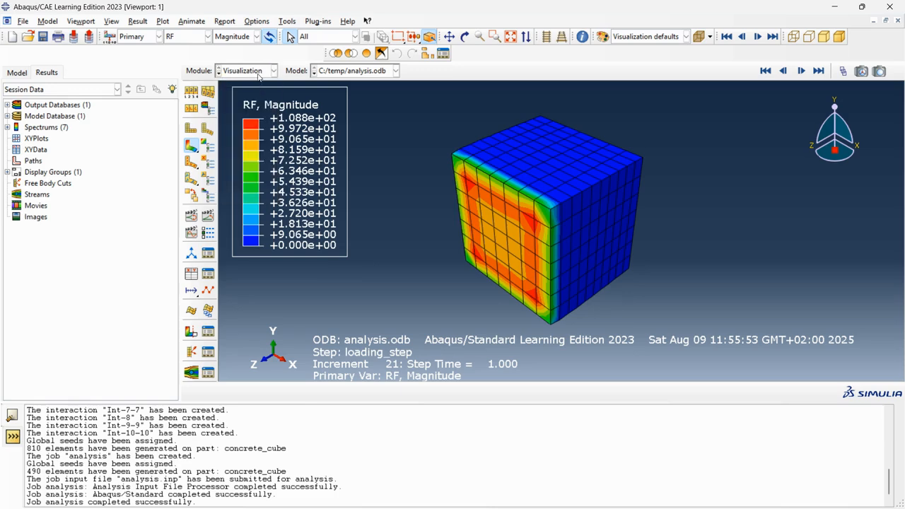
left_click(190, 272)
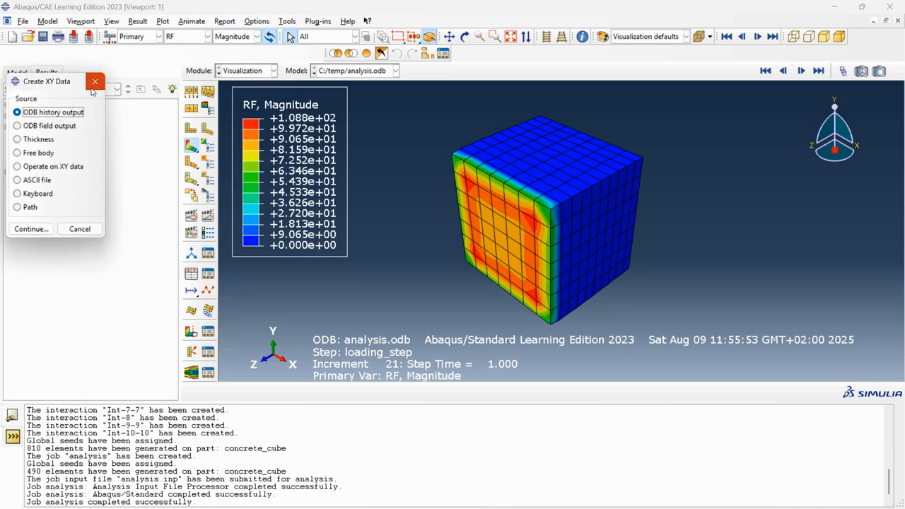
left_click(94, 85)
Step: Switch the contours back to von Mises stress (S) and start creating XY data from ODB field output
left_click(173, 38)
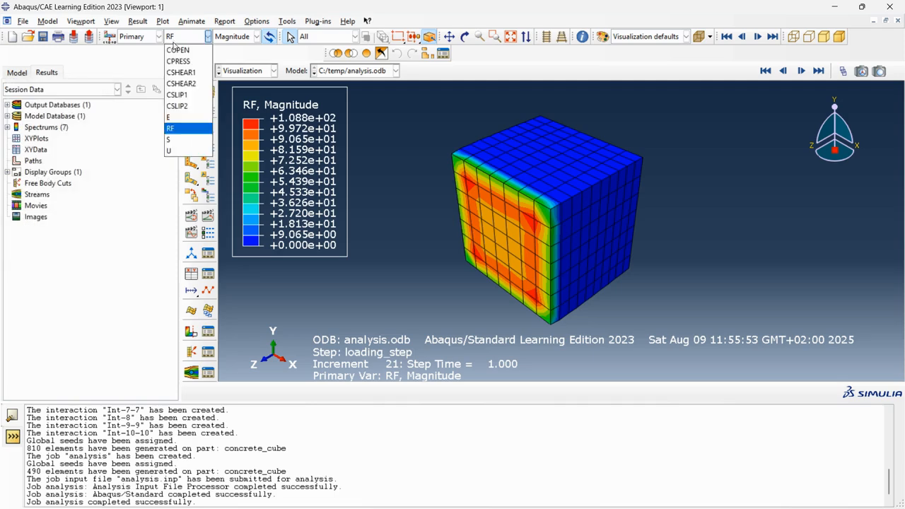
left_click(180, 140)
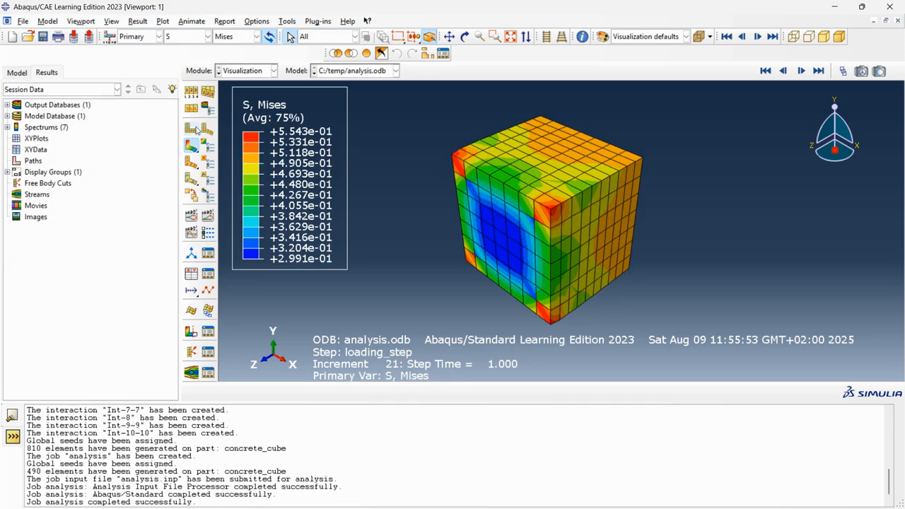
left_click(192, 272)
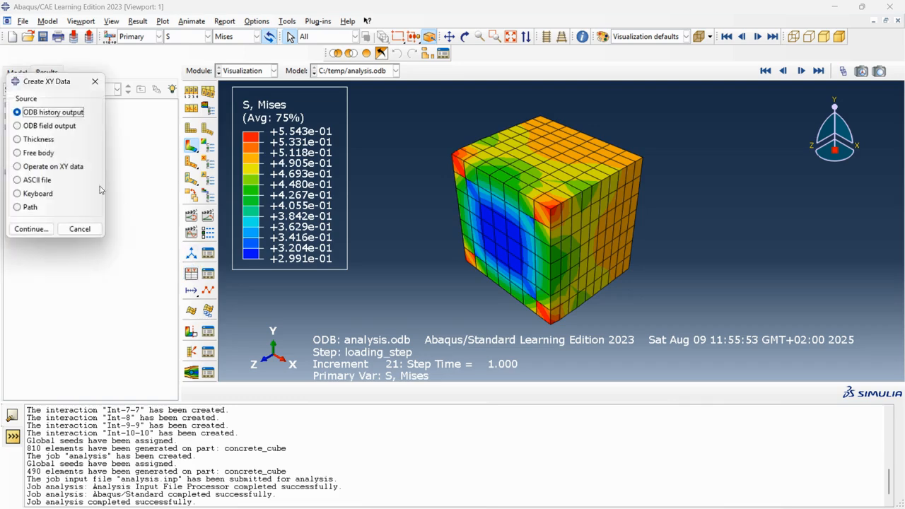
left_click(59, 125)
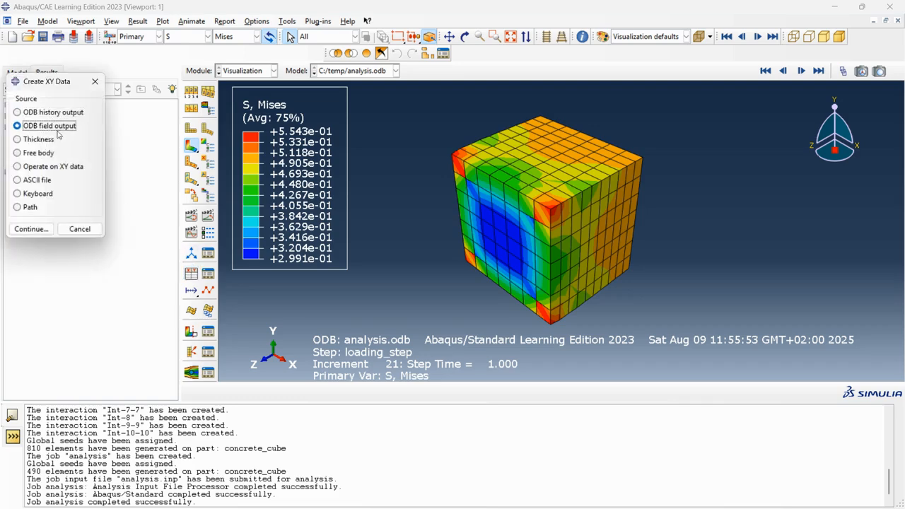
left_click(29, 229)
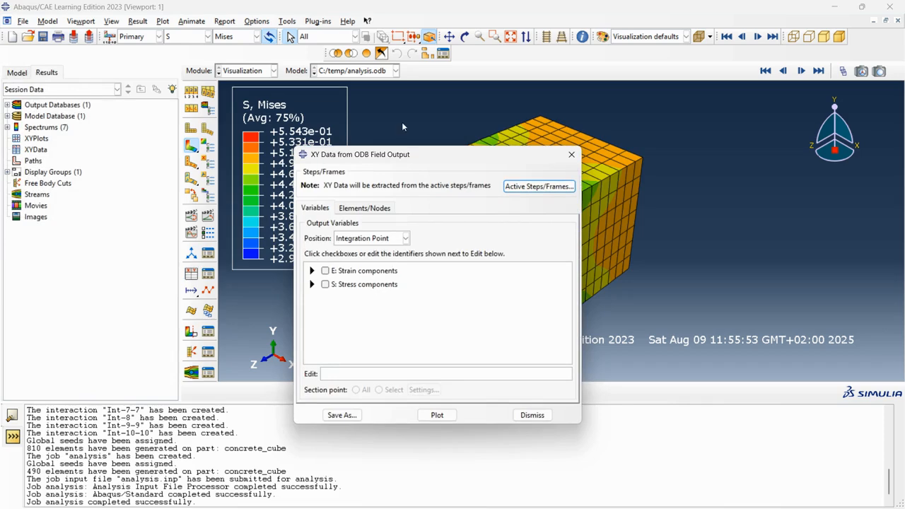
left_click_drag(395, 150, 694, 197)
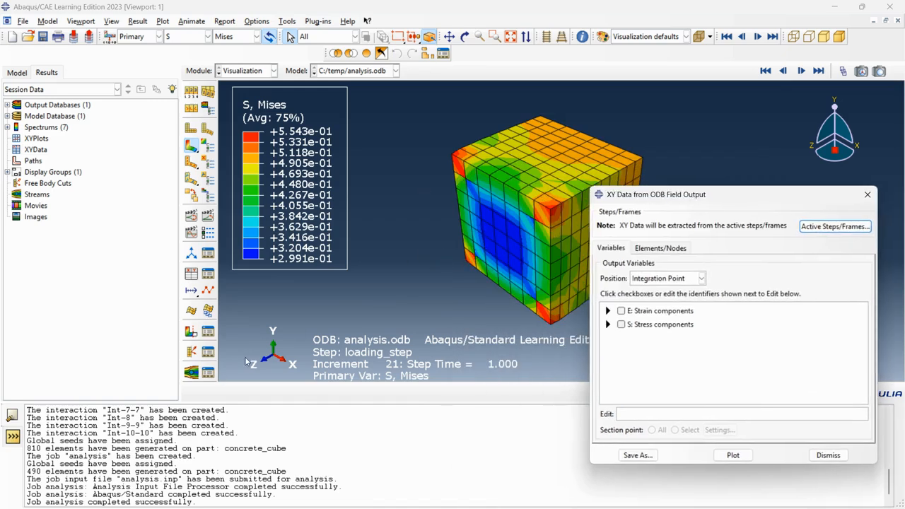
Step: Choose stress component S33 and strain component E33 at the integration points as output variables and try to plot them
left_click(607, 311)
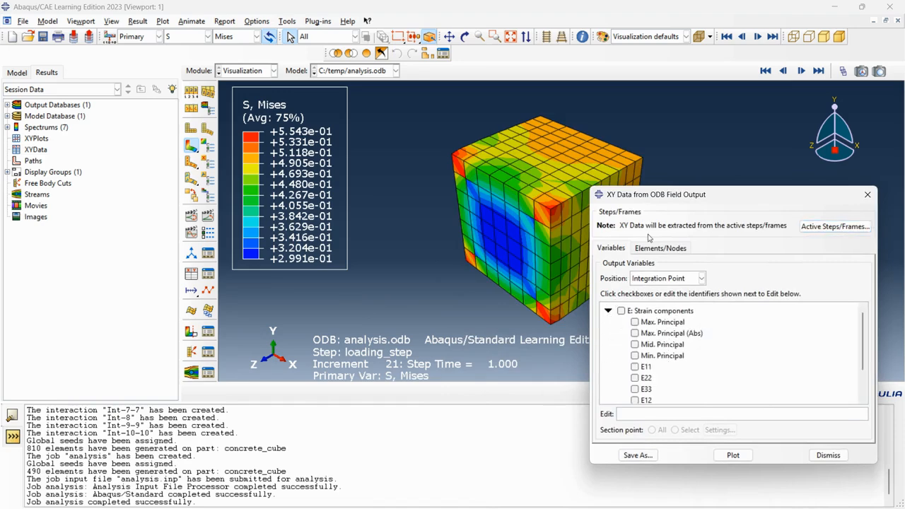
left_click_drag(661, 196, 426, 147)
scroll(420, 291, "down", 3)
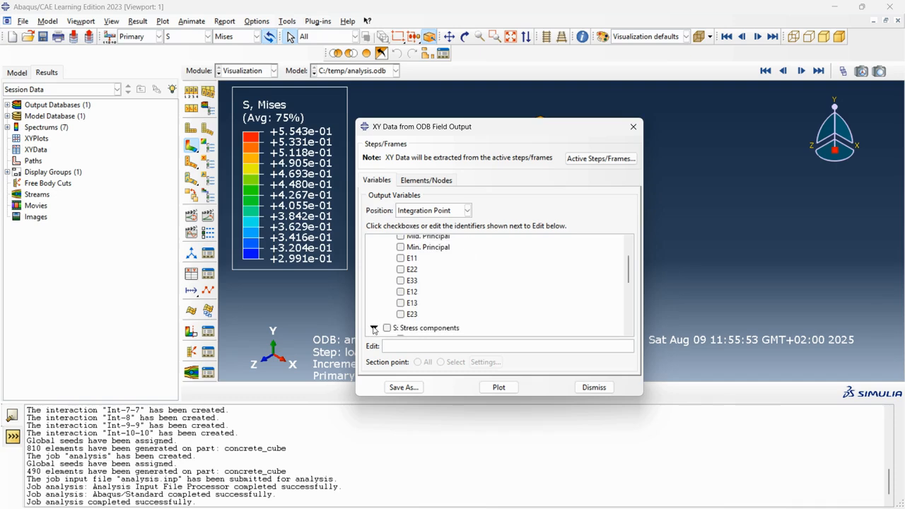
left_click(373, 328)
scroll(393, 313, "down", 2)
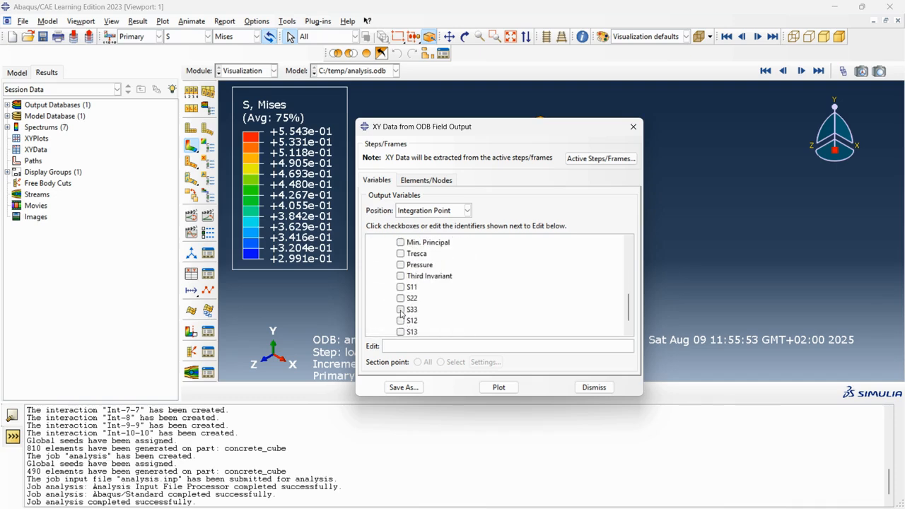
left_click(401, 309)
scroll(399, 304, "up", 3)
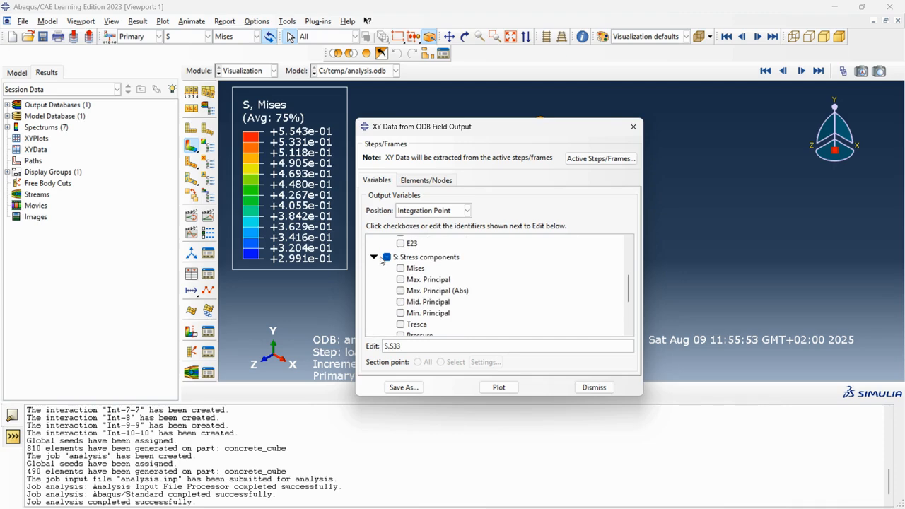
scroll(385, 272, "up", 3)
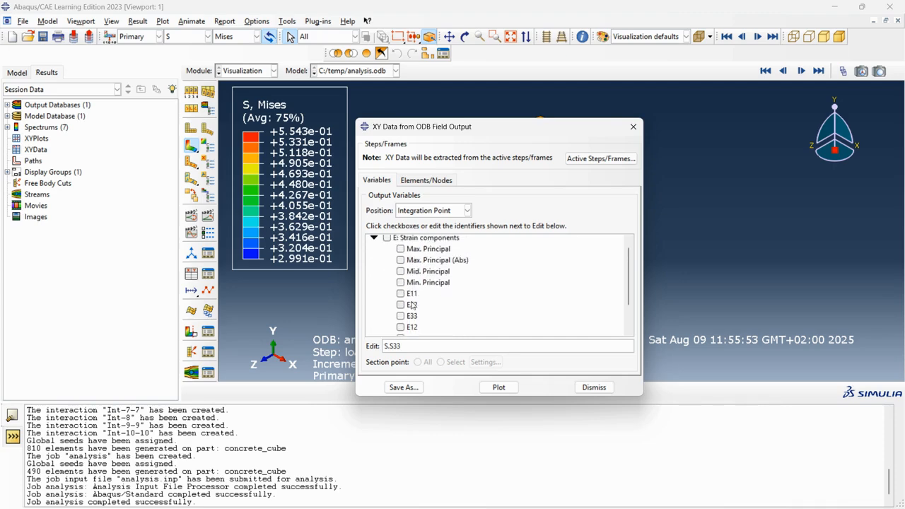
left_click(400, 315)
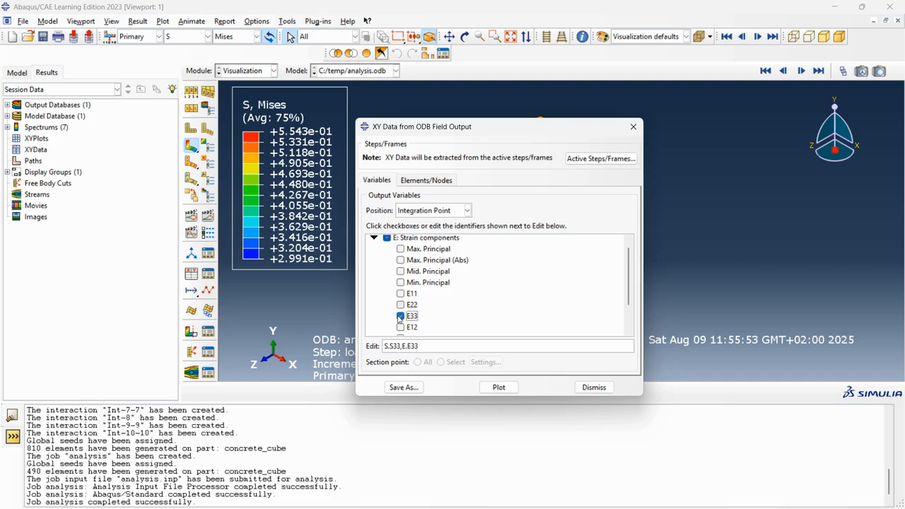
left_click(374, 238)
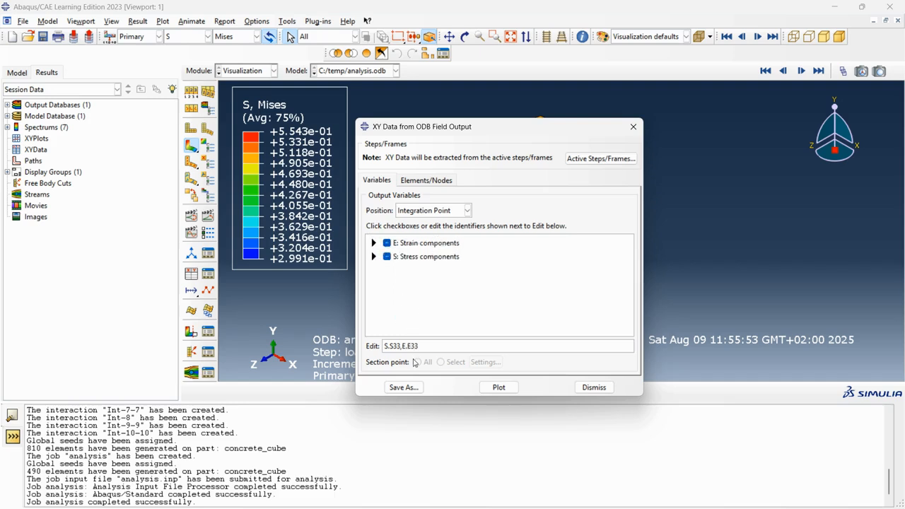
left_click(498, 387)
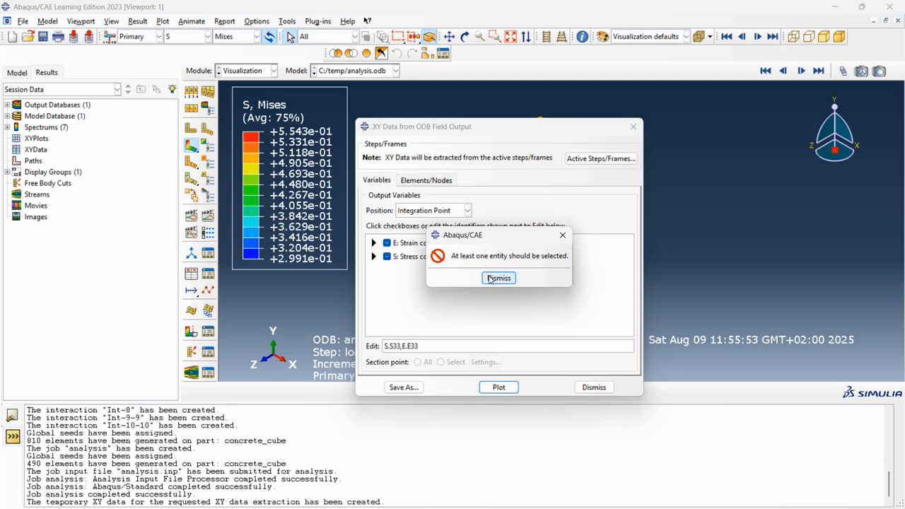
left_click(498, 277)
Step: Try to pick an element at the cube's near upper corner in the viewport and plot its XY data
left_click(420, 181)
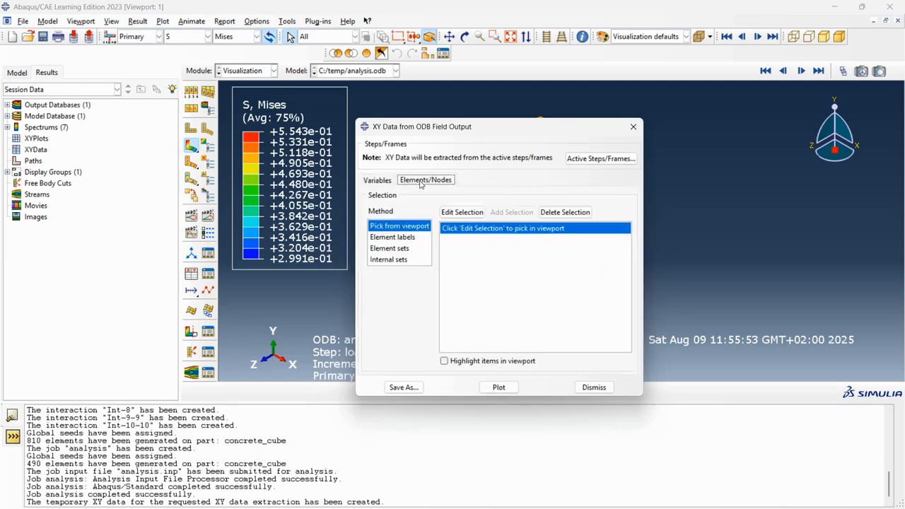
left_click_drag(429, 130, 191, 178)
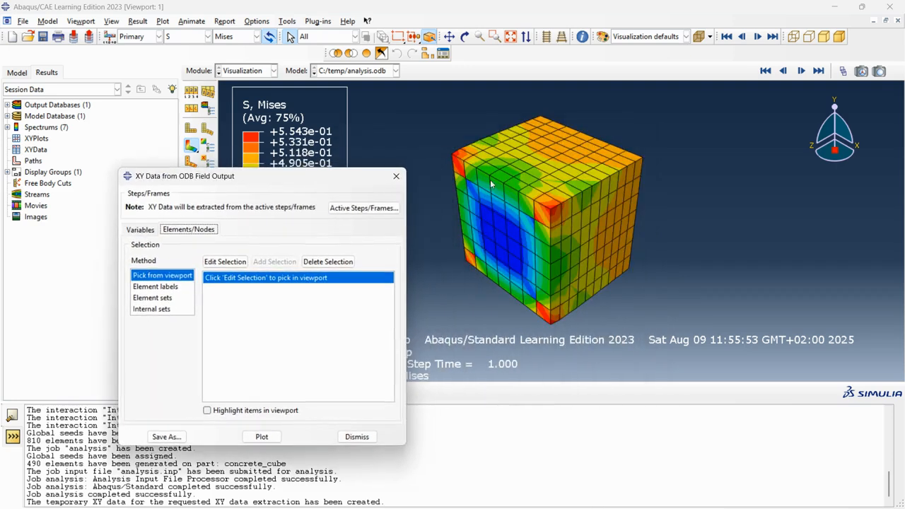
left_click(551, 212)
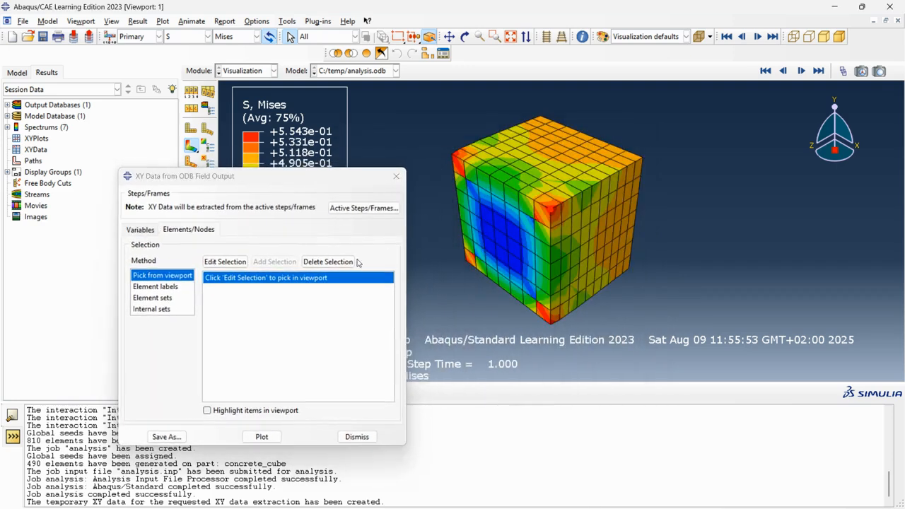
left_click(280, 261)
left_click(260, 435)
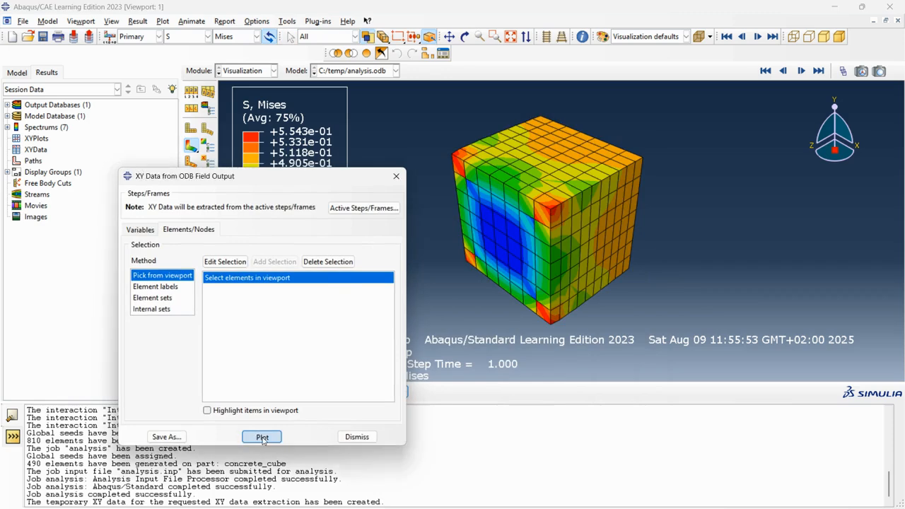
left_click(259, 329)
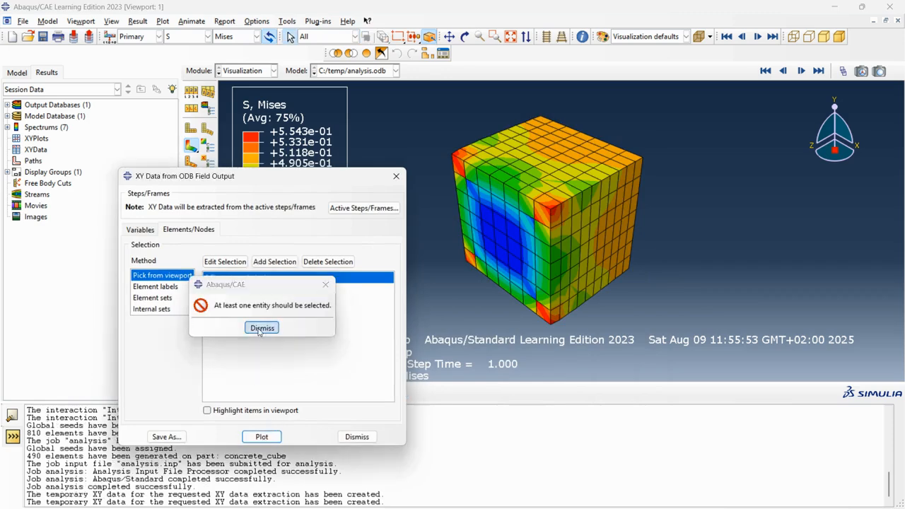
Step: Add a viewport selection for the XY extraction containing the single element at the cube's near upper corner
left_click(228, 263)
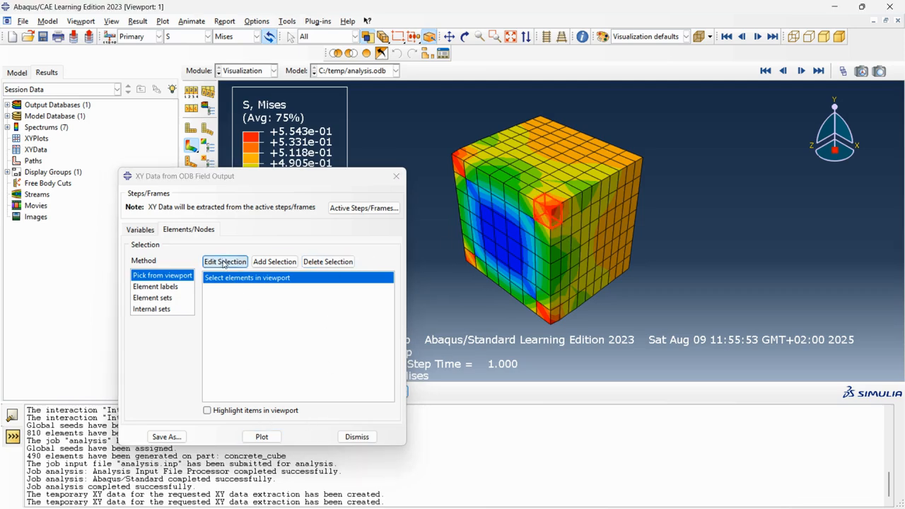
left_click(275, 263)
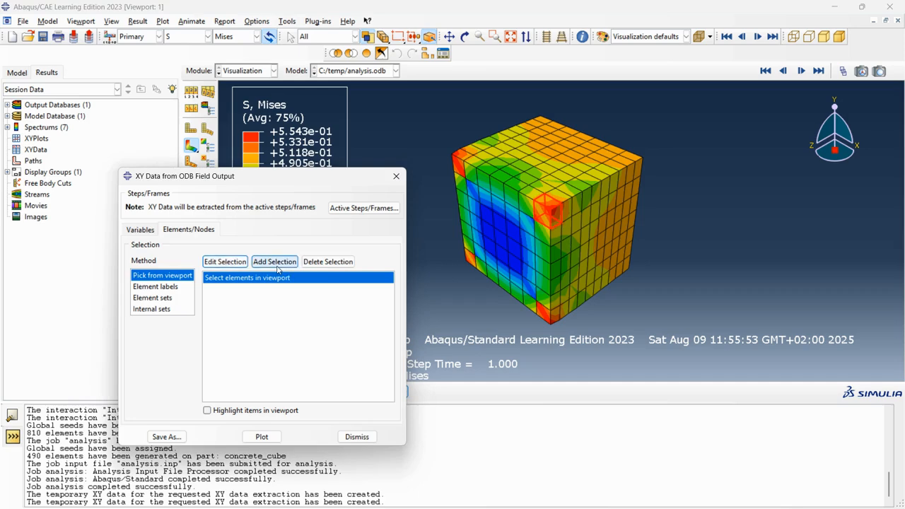
left_click(283, 291)
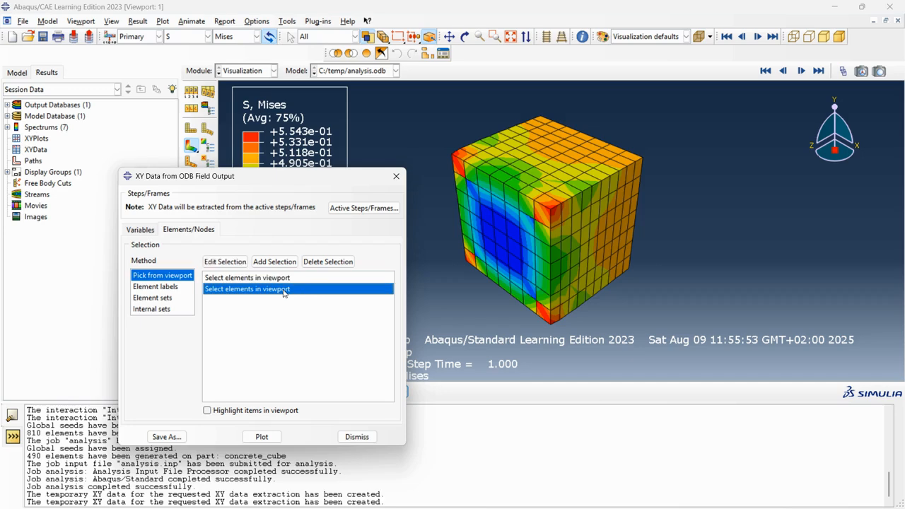
Step: Set the output position to Centroid, plot E33 and S33 over time for the selected element, and close the extraction dialog
left_click(139, 230)
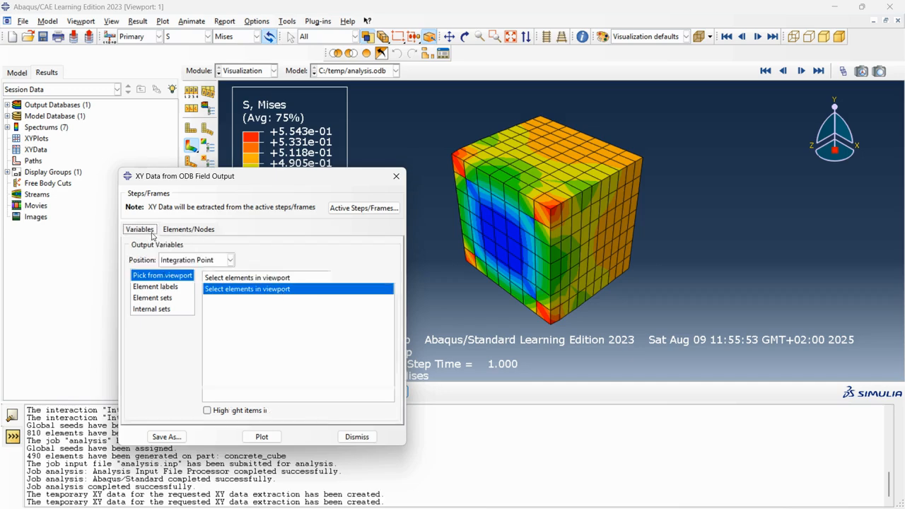
left_click(202, 260)
left_click(188, 284)
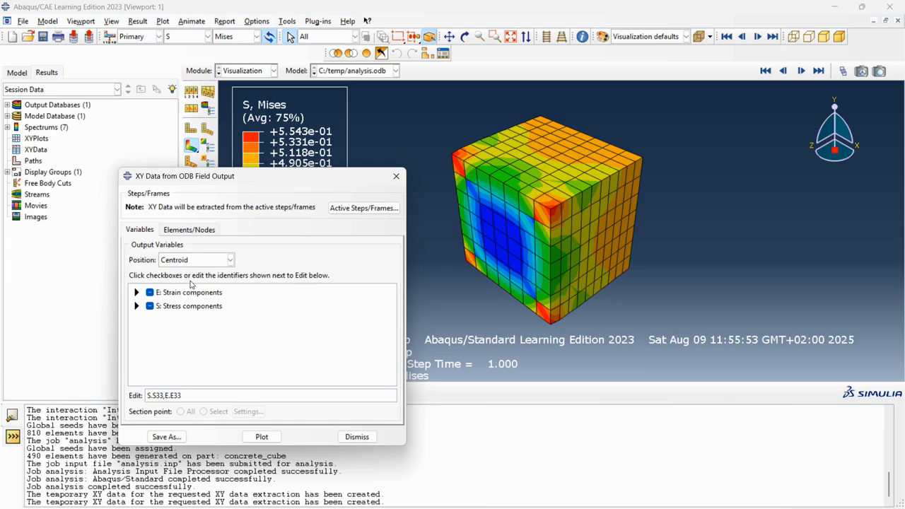
left_click(187, 230)
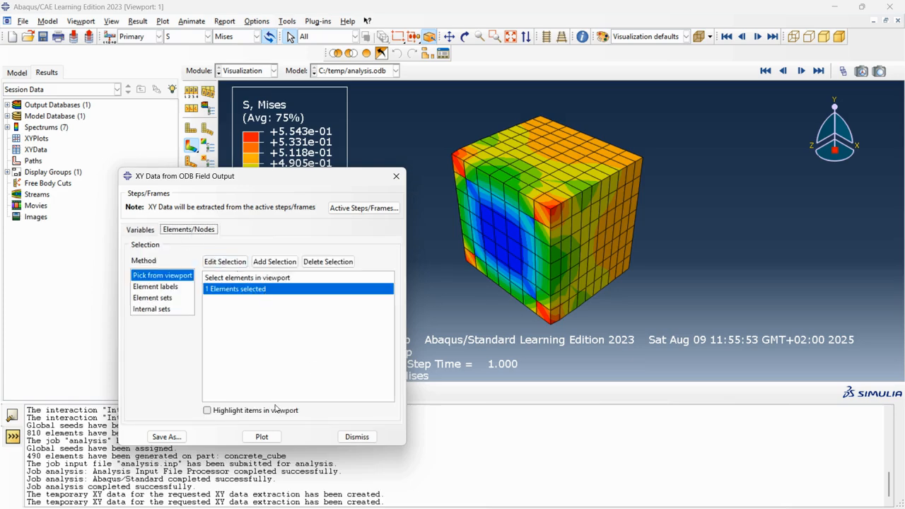
left_click(262, 436)
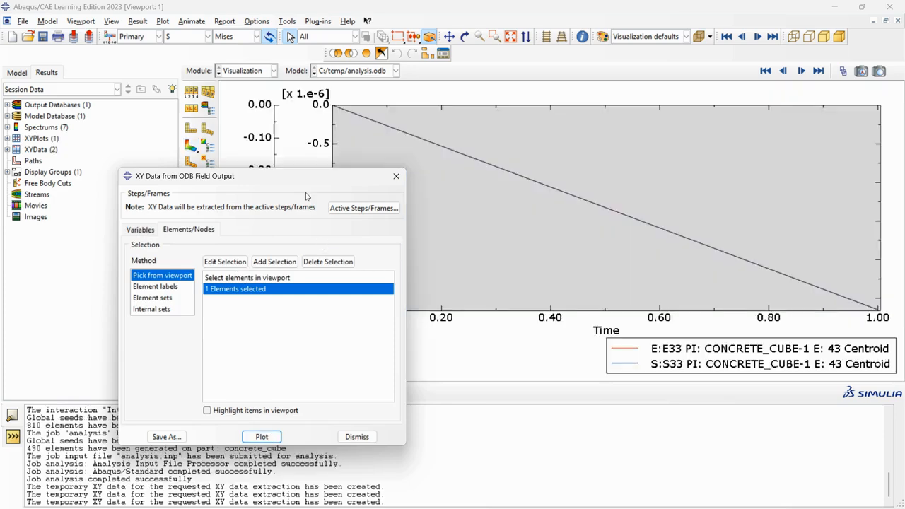
left_click_drag(297, 184, 361, 416)
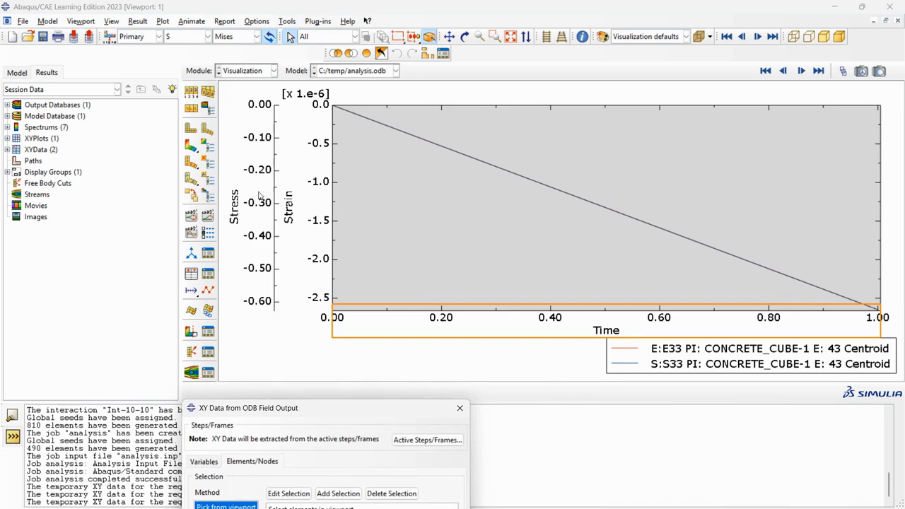
left_click_drag(268, 414, 326, 140)
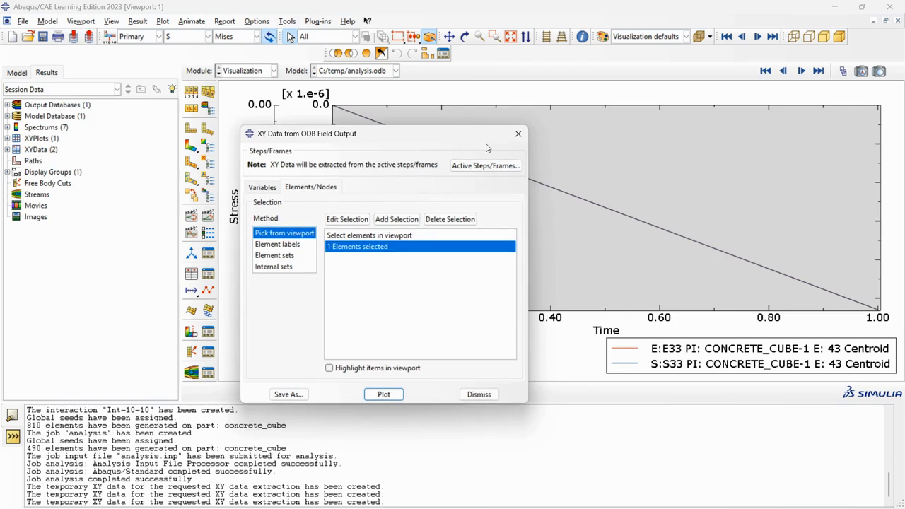
left_click(518, 133)
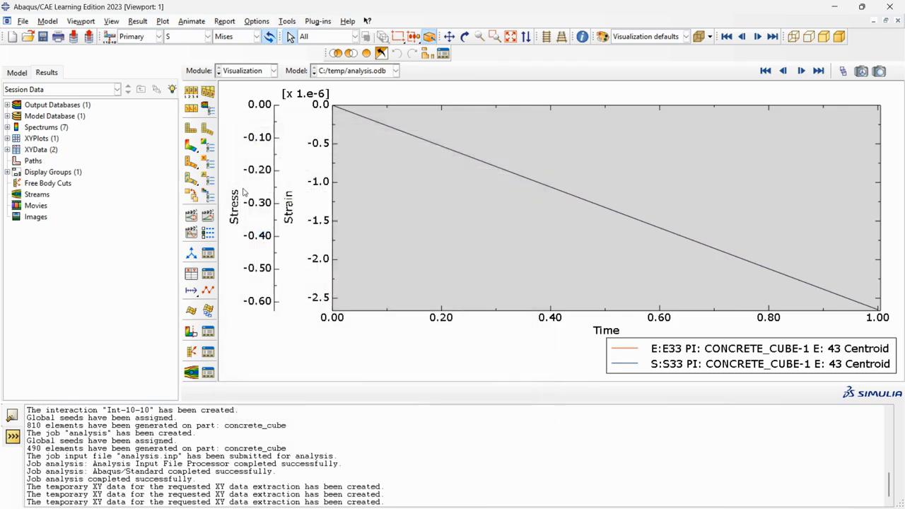
Step: Operate on XY data and build a combine(X,X) expression with E33 strain first and S33 stress second for the element 43 centroid
left_click(189, 276)
left_click(39, 168)
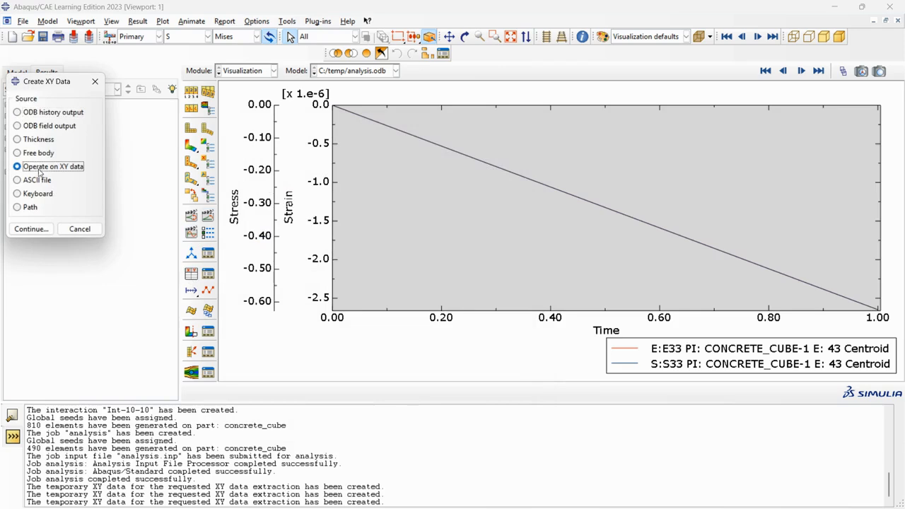
left_click(30, 229)
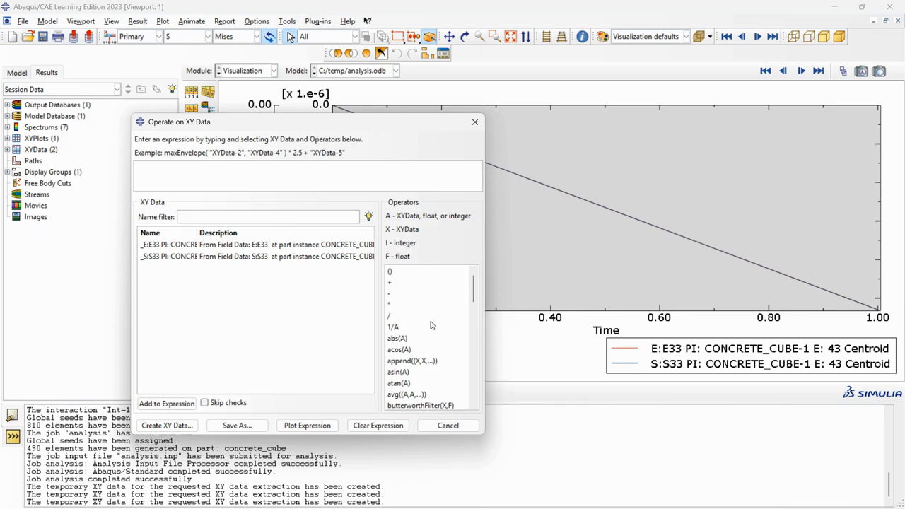
scroll(431, 325, "down", 6)
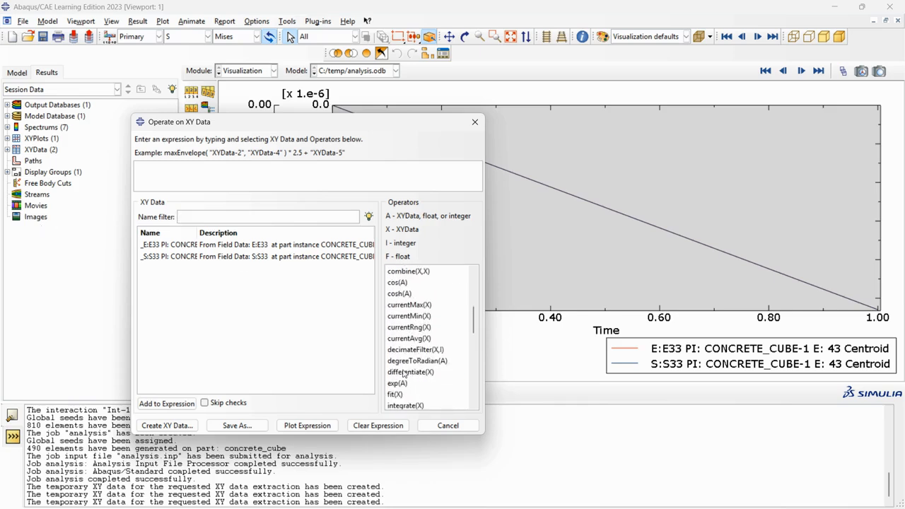
scroll(408, 336, "down", 3)
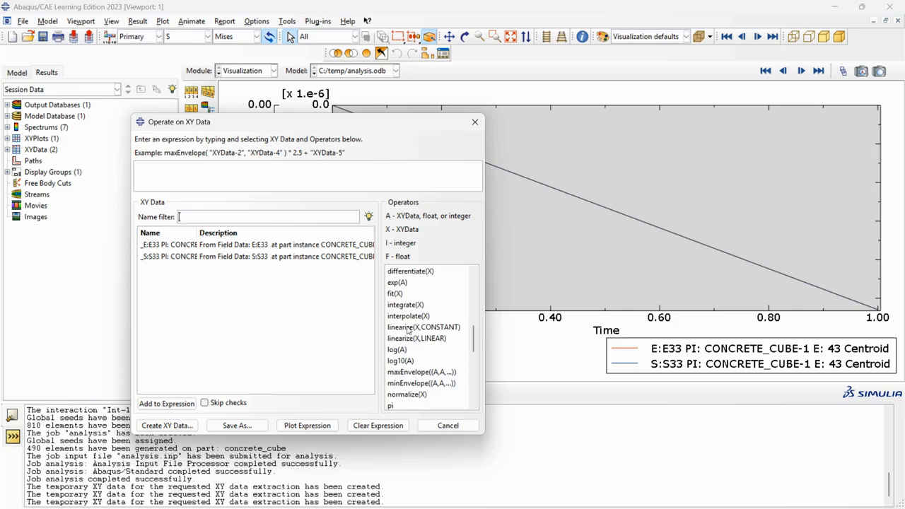
scroll(408, 329, "up", 3)
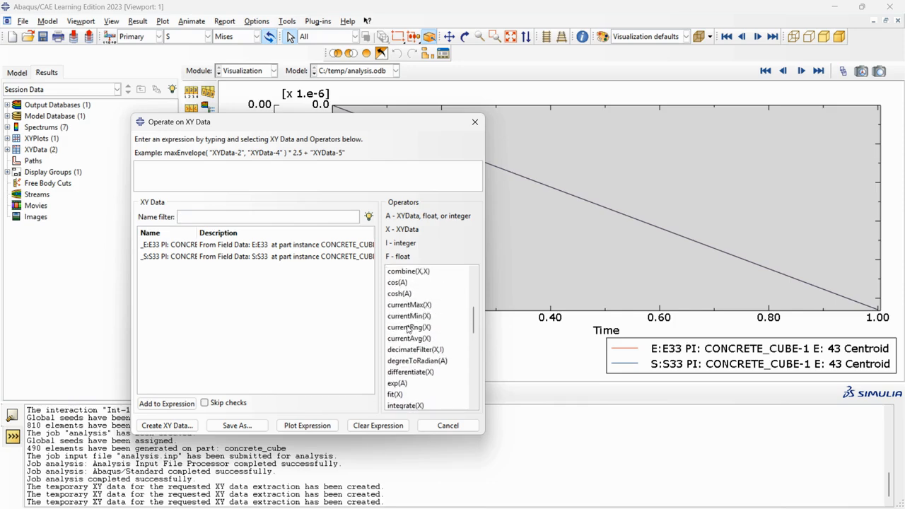
left_click(406, 272)
left_click(163, 246)
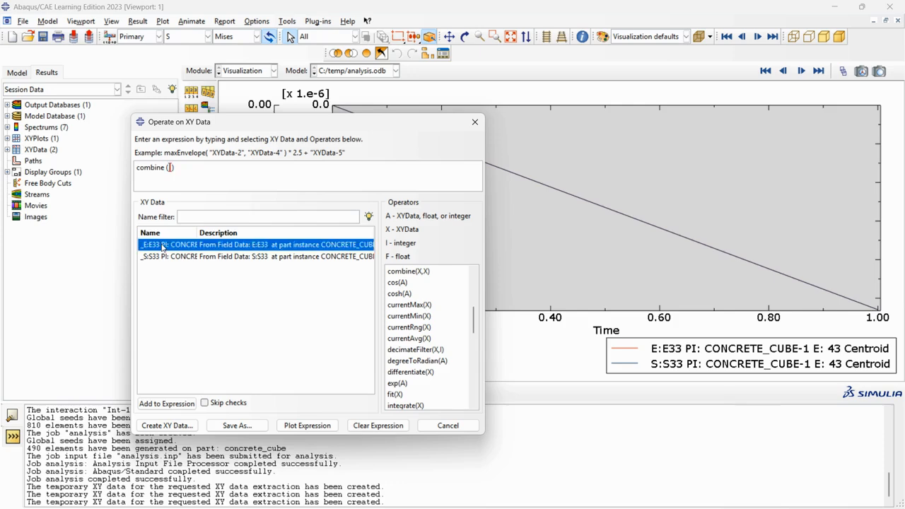
double_click(164, 245)
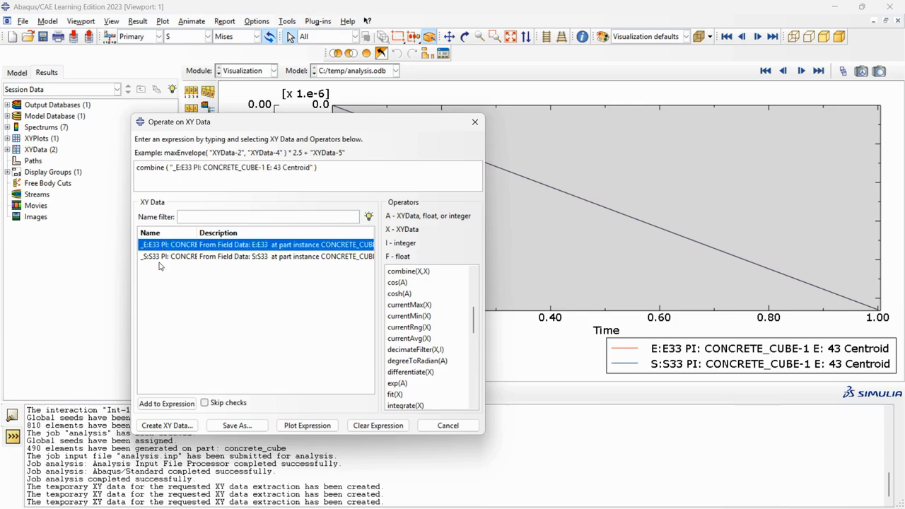
double_click(167, 257)
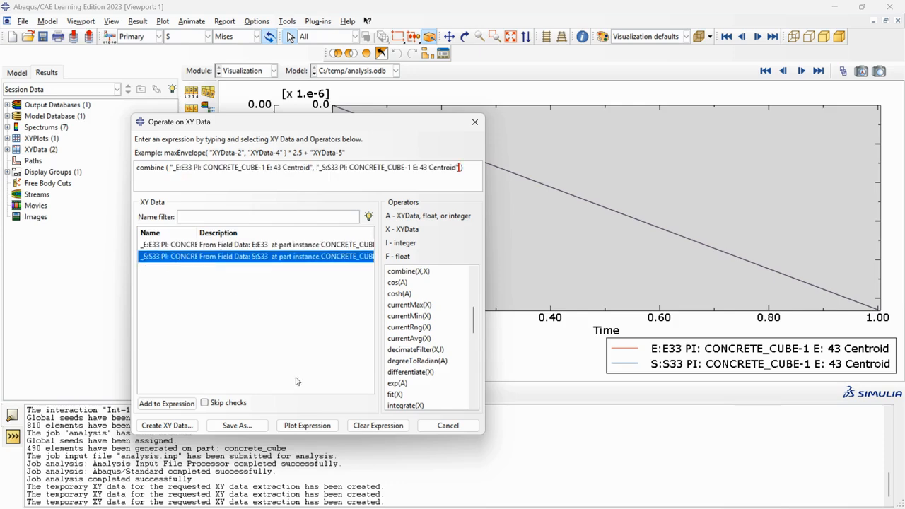
Step: Plot the combined expression as a stress-strain curve and move the dialog aside to examine it
left_click(311, 425)
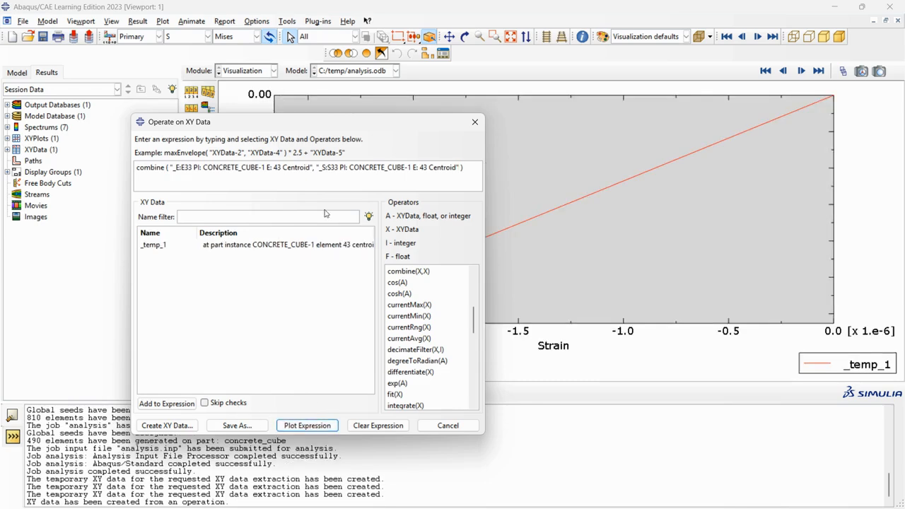
left_click_drag(306, 126, 366, 430)
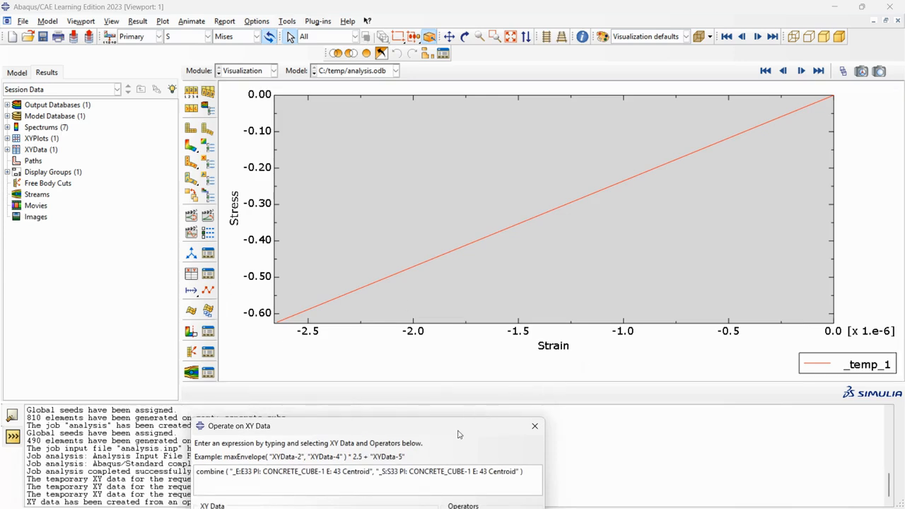
left_click_drag(456, 430, 570, 91)
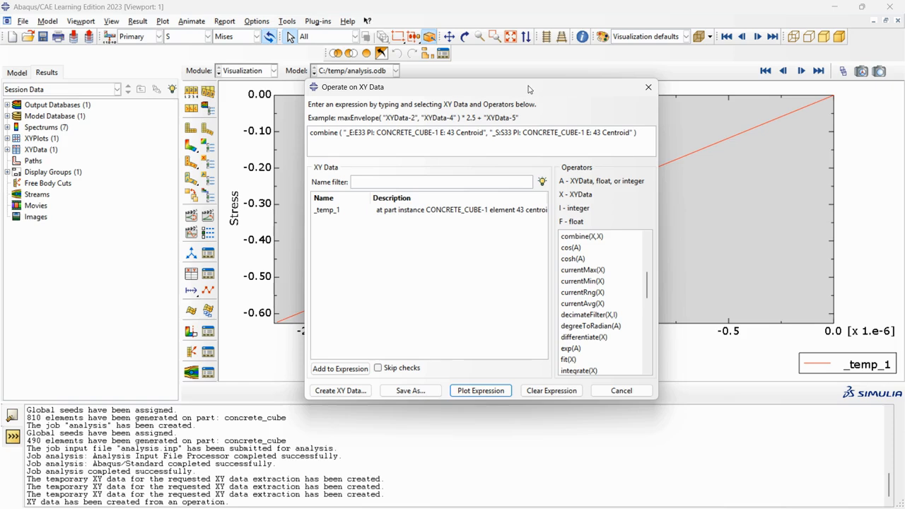
left_click_drag(503, 96, 547, 94)
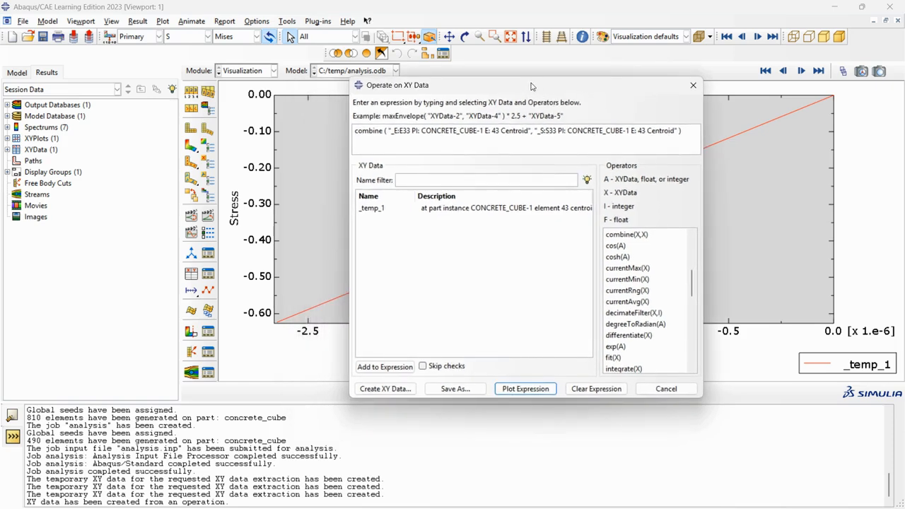
left_click_drag(532, 86, 534, 85)
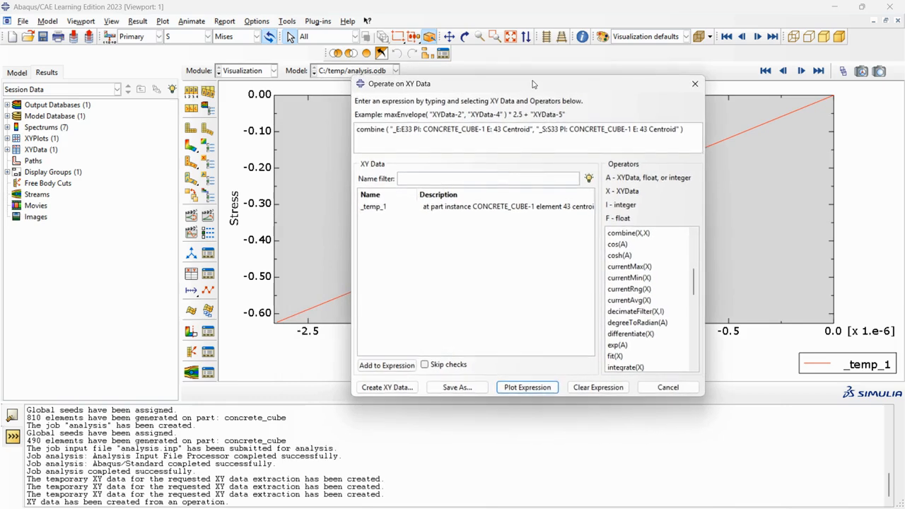